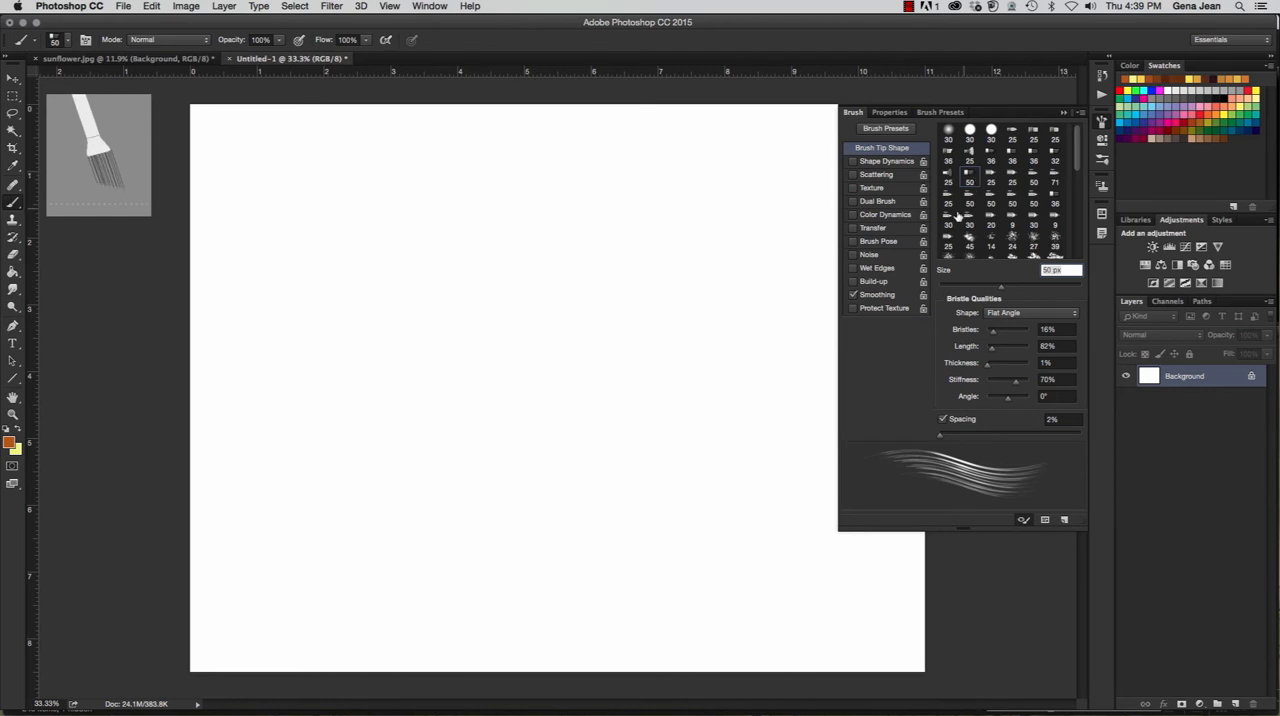
# - Enlarge the bristle brush to 71 px, and reset its size by reselecting the 50 px Flat Angle tip
pyautogui.moveTo(1005, 290); pyautogui.dragTo(1025, 290)
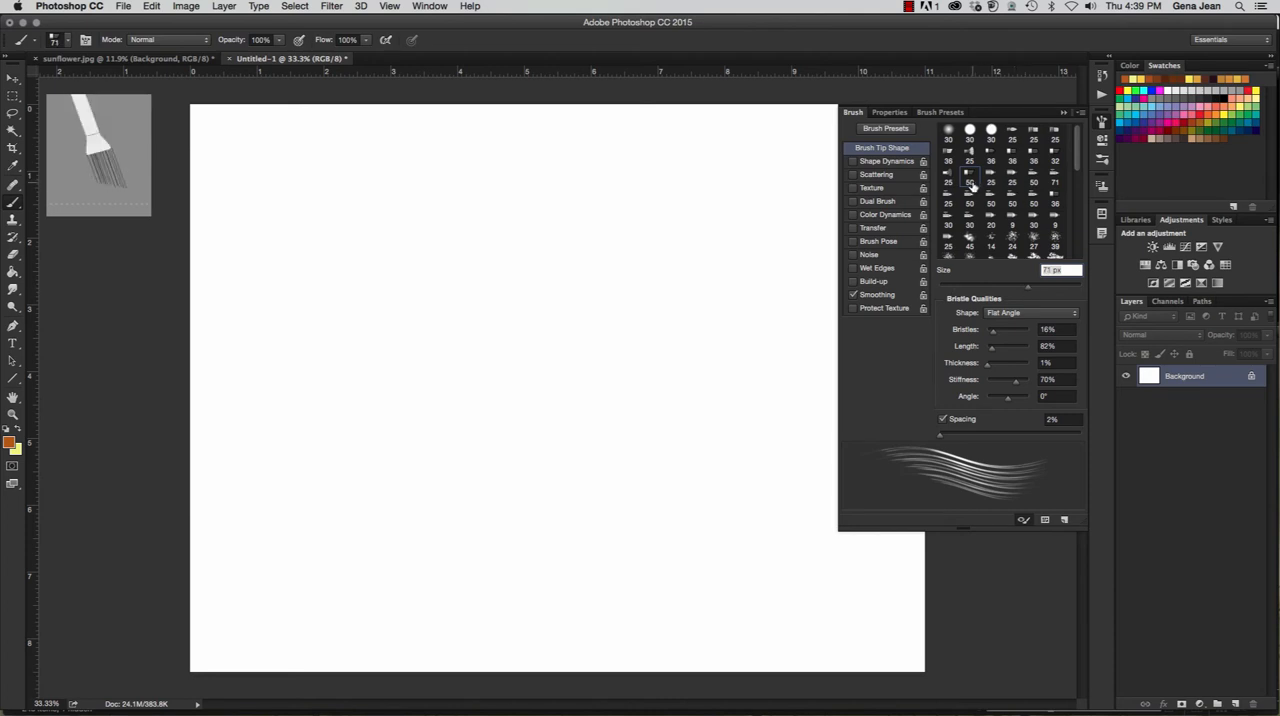
pyautogui.click(969, 185)
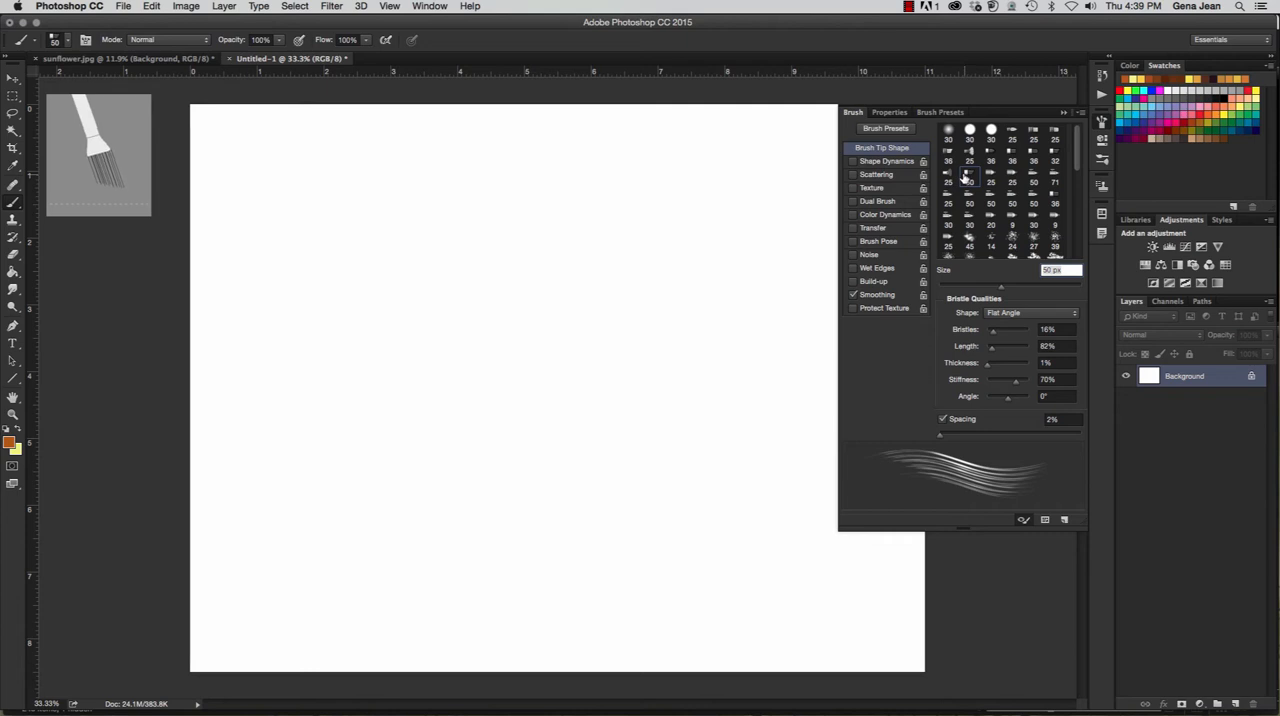
pyautogui.click(1081, 114)
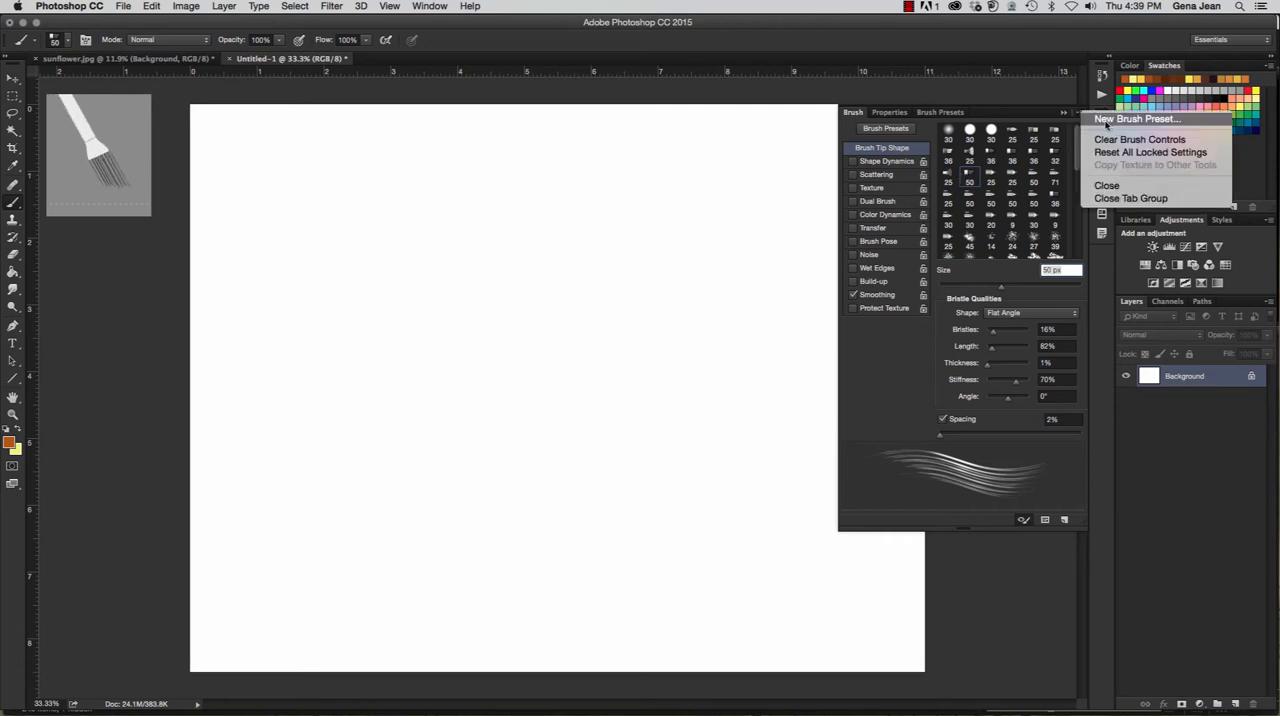
pyautogui.click(957, 167)
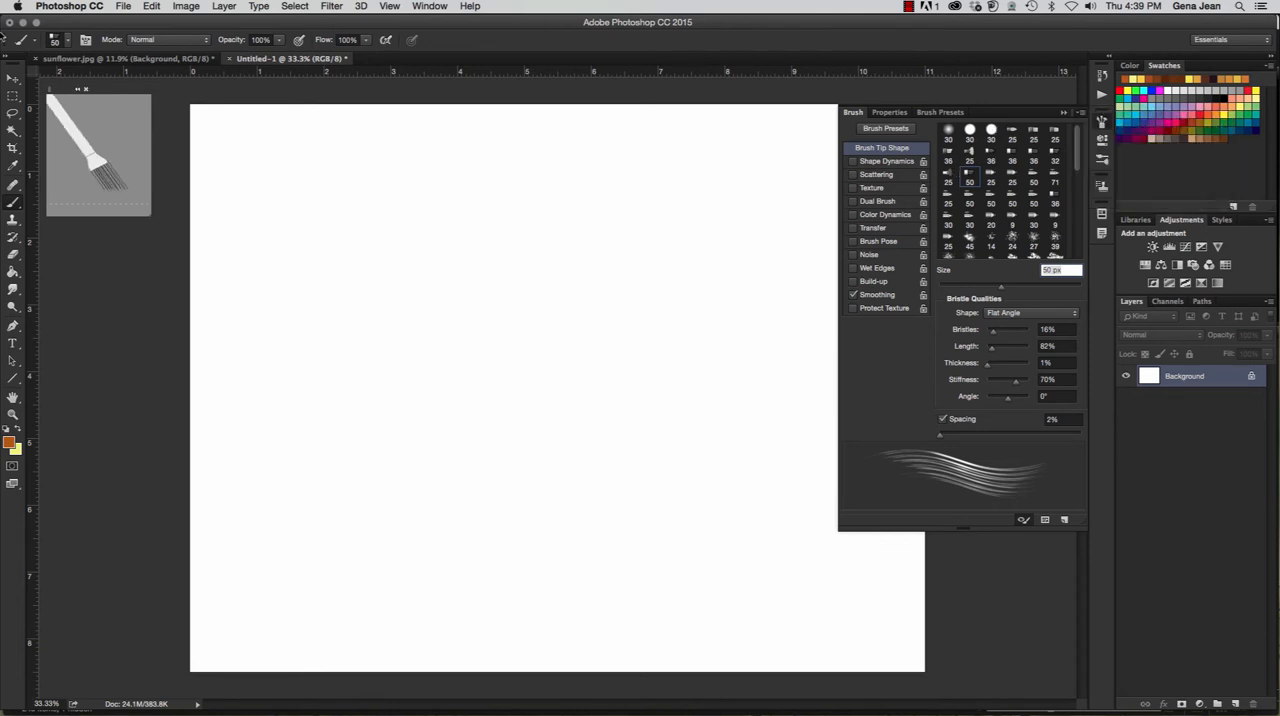
# - Show the brush presets in the picker as a Large List and widen the picker to fit the full preset names
pyautogui.click(66, 44)
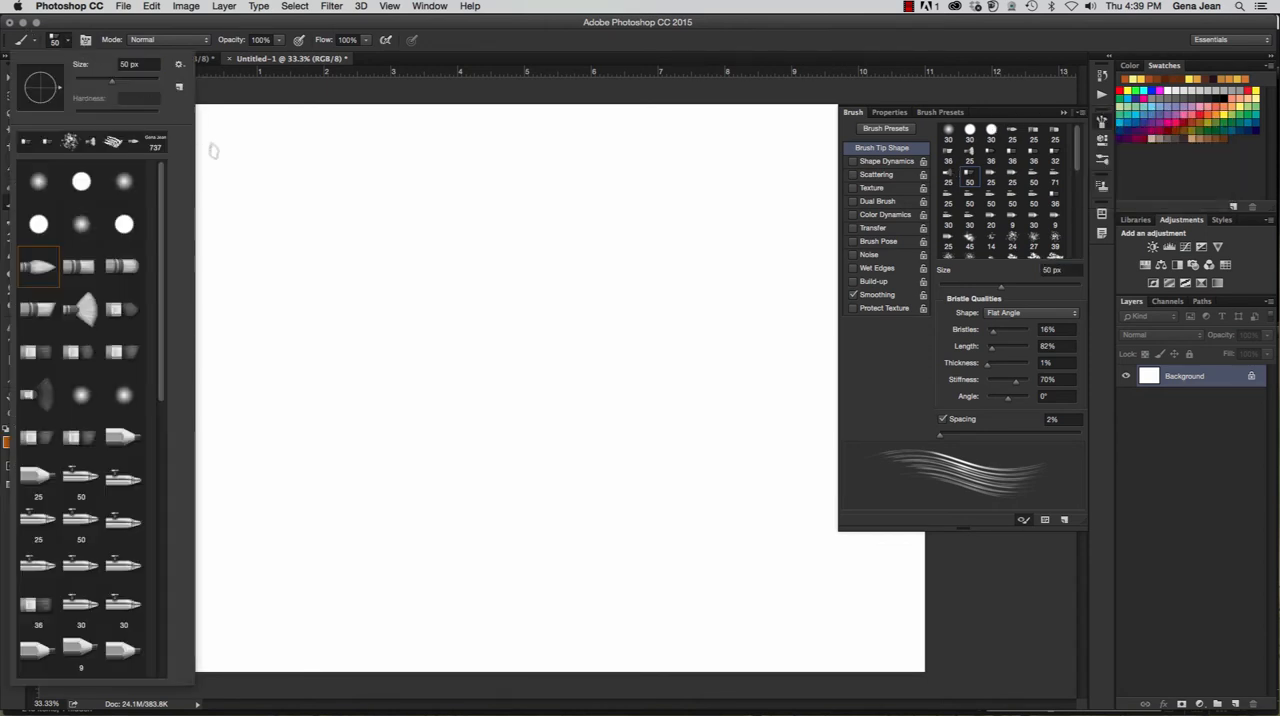
pyautogui.click(180, 67)
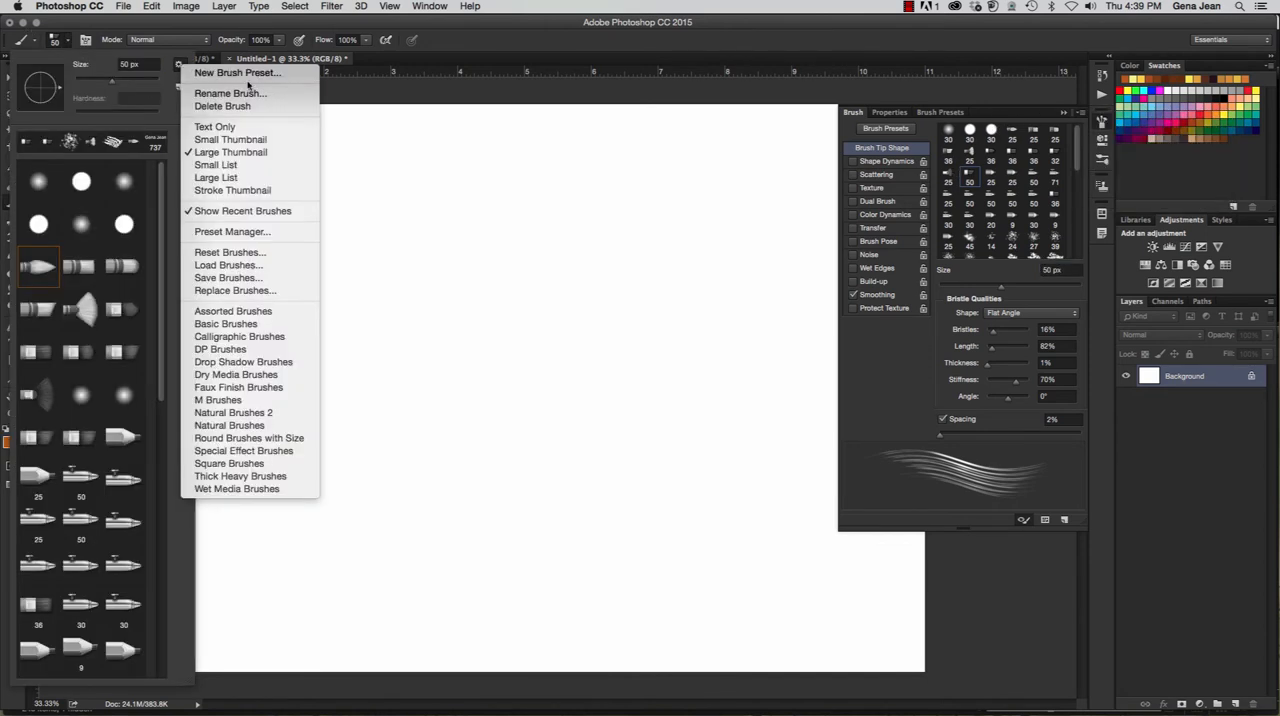
pyautogui.click(238, 178)
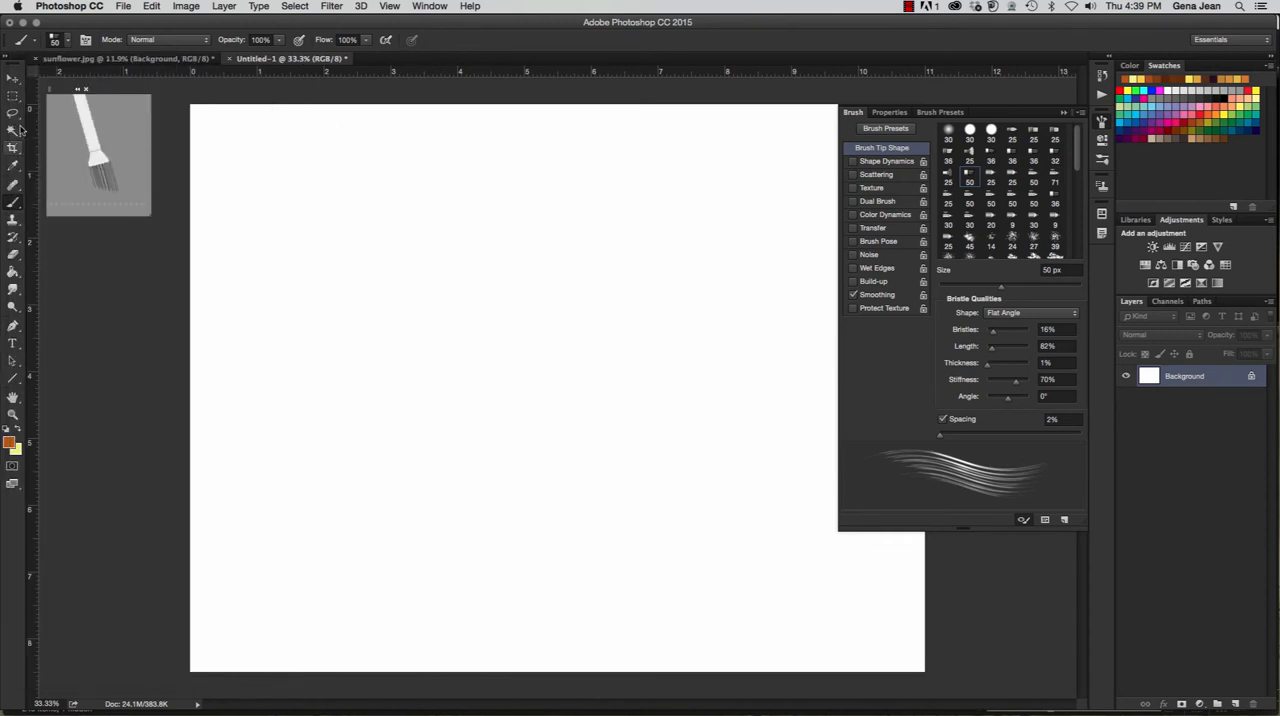
pyautogui.click(66, 40)
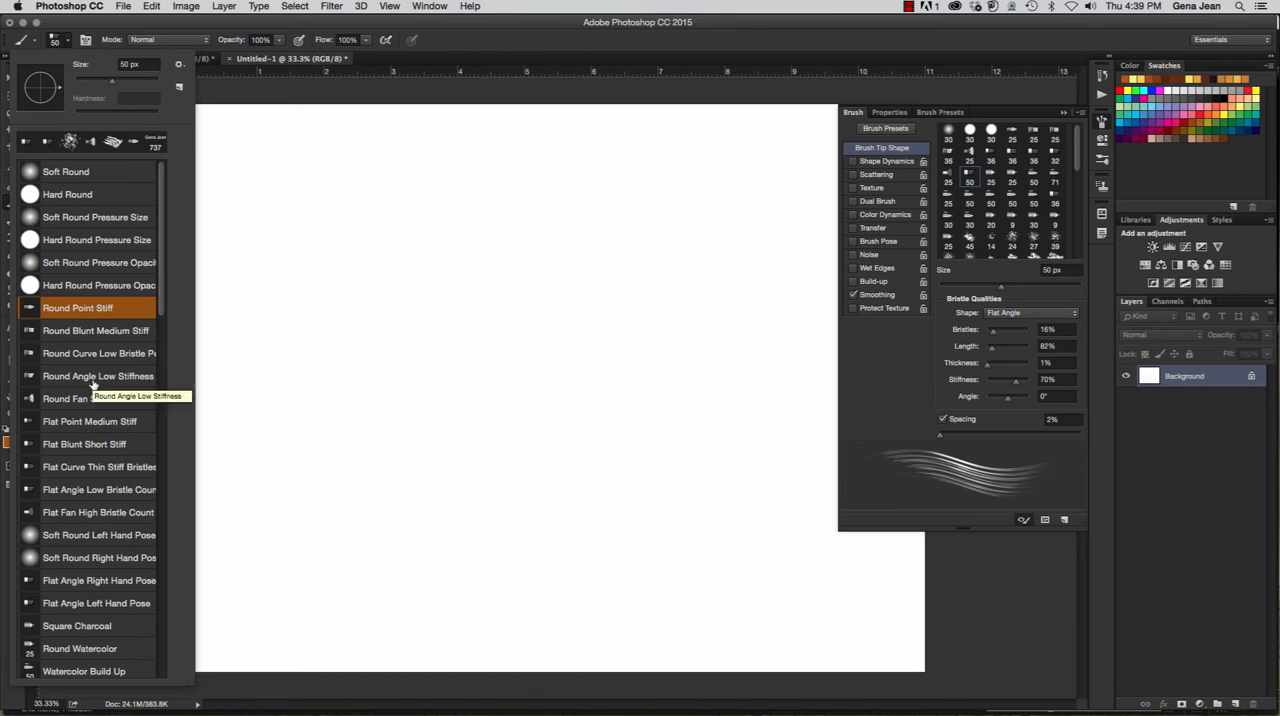
pyautogui.click(100, 467)
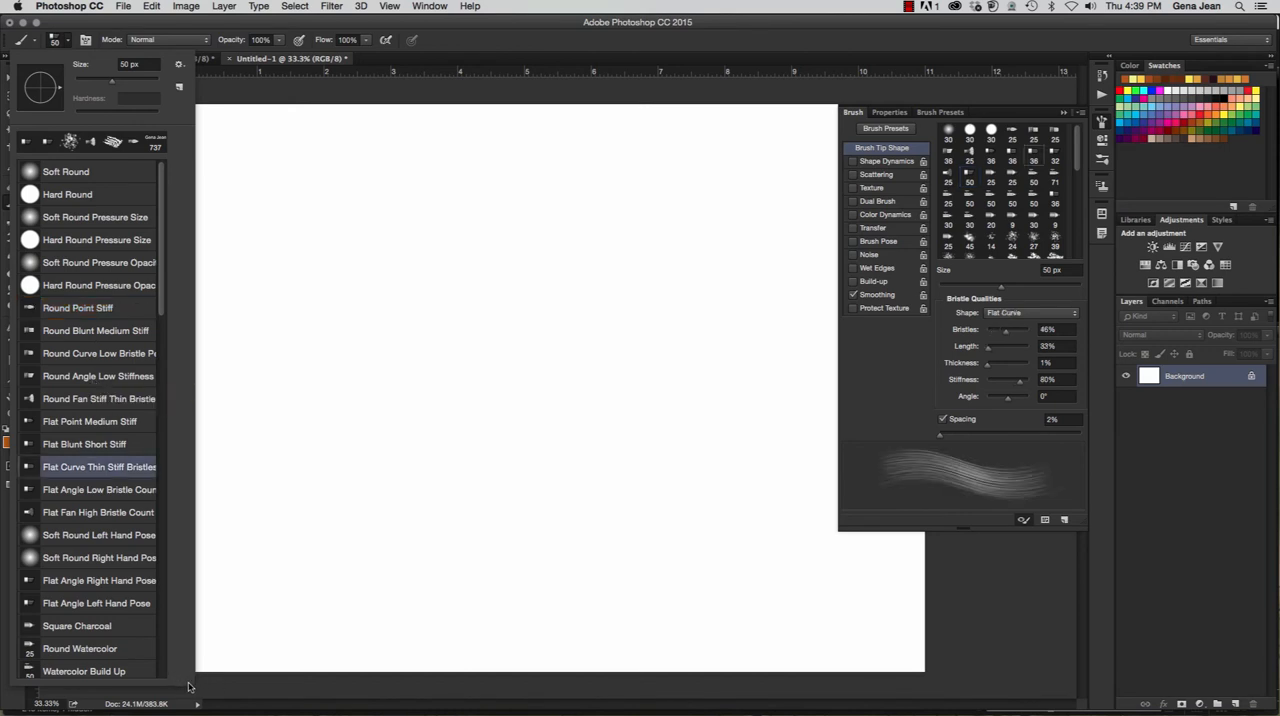
pyautogui.moveTo(188, 686); pyautogui.dragTo(244, 686)
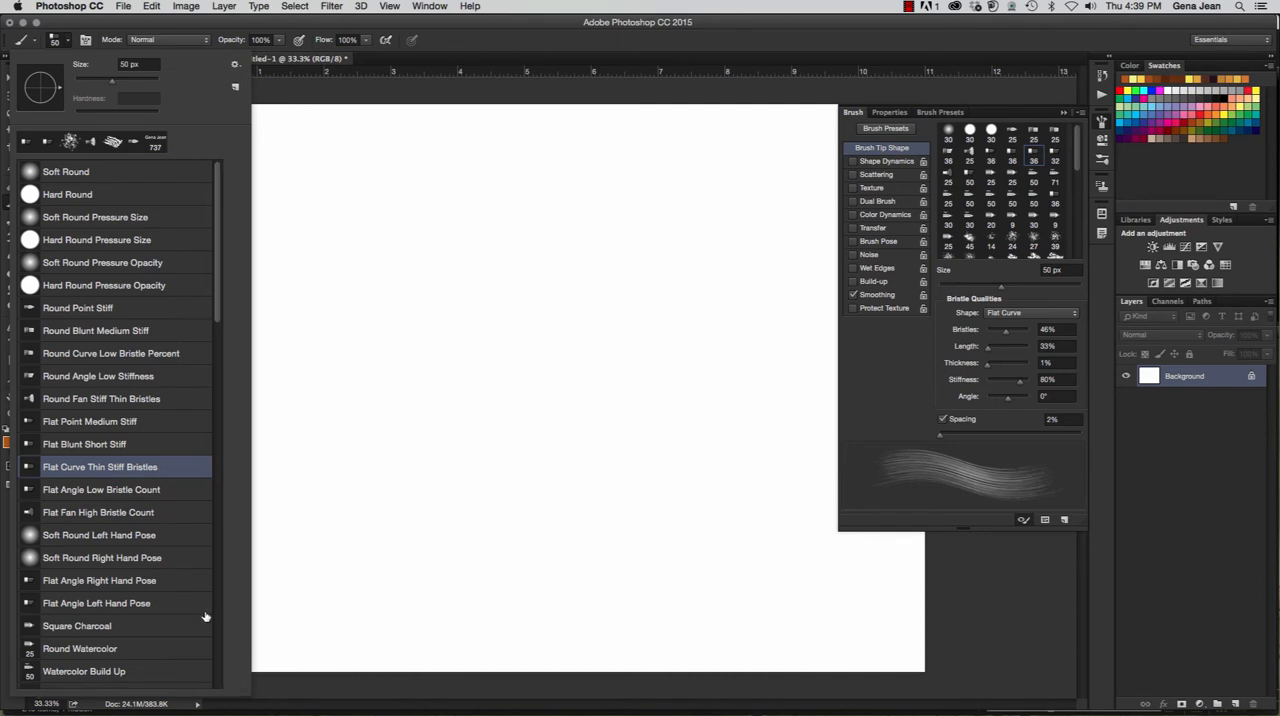
# - Try the presets Flat Angle Low Bristle Count, Flat Fan High Bristle Count, Flat Curve Thin Stiff Bristles and Flat Blunt Short Stiff
pyautogui.click(131, 494)
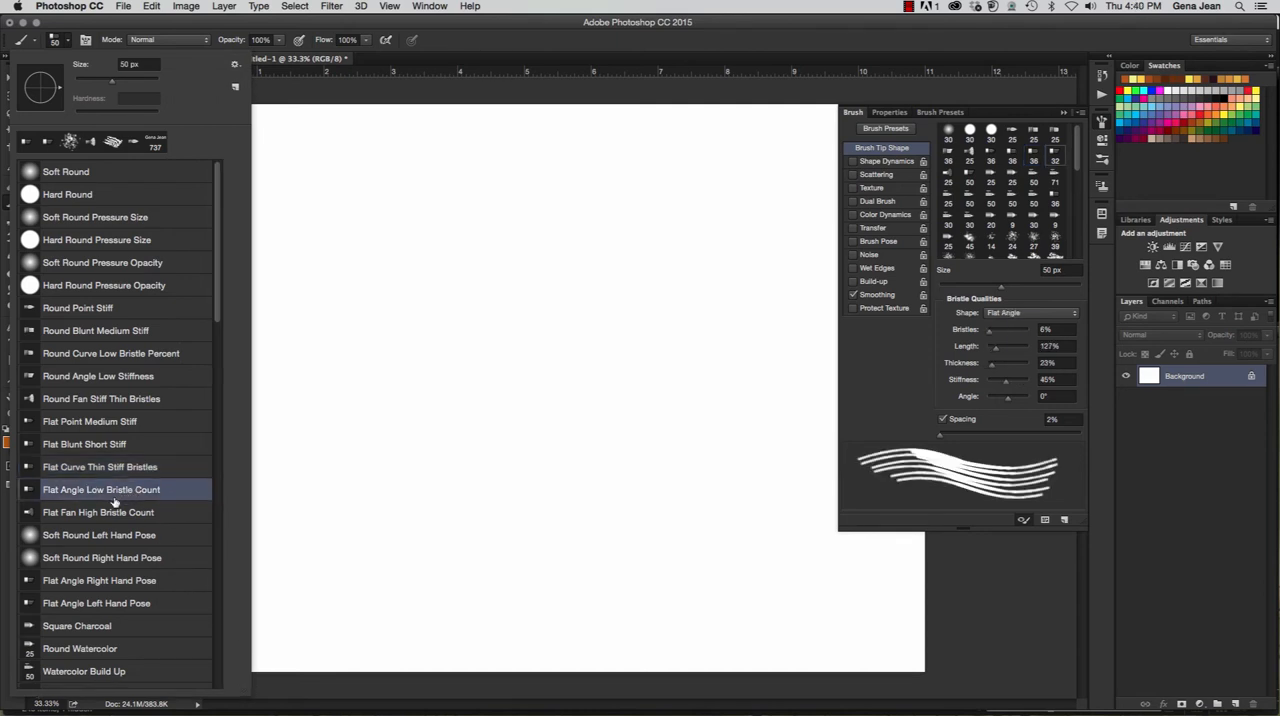
pyautogui.click(104, 515)
pyautogui.click(98, 491)
pyautogui.click(95, 467)
pyautogui.click(92, 445)
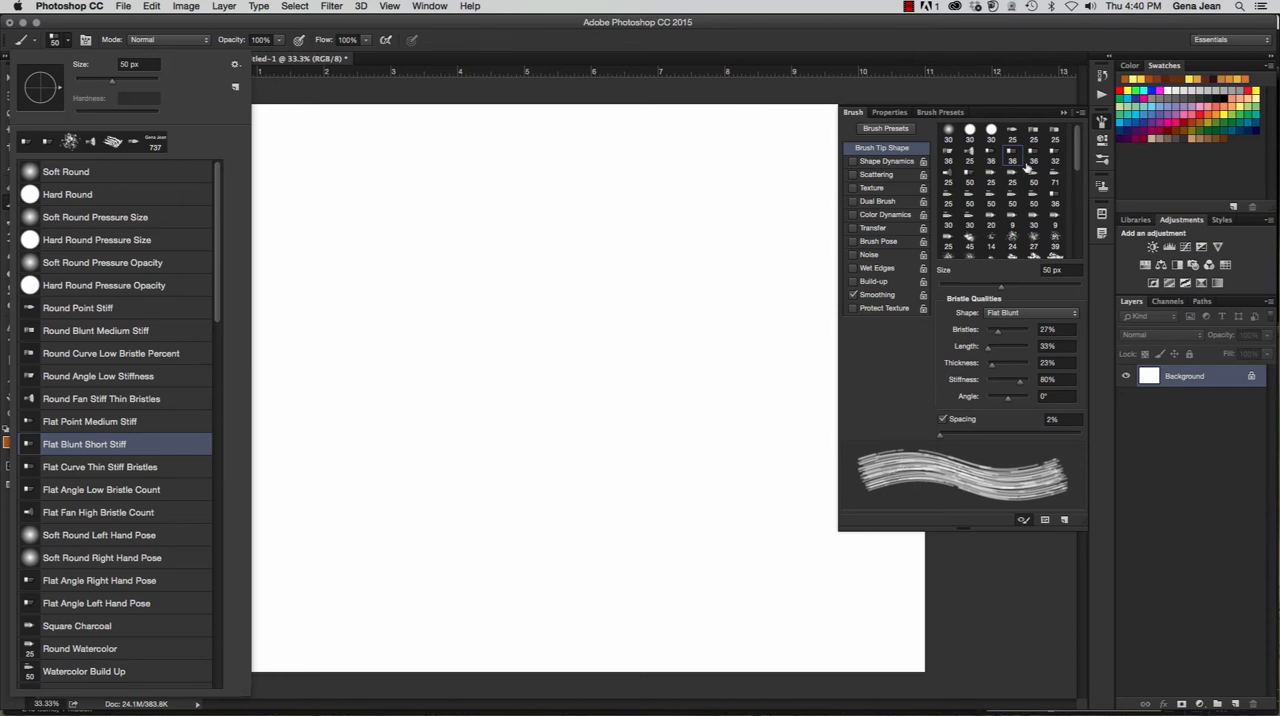
# - Try several other bristle tips, including 36 px Round Angle and Flat Curve, and settle on the 50 px Flat Angle tip
pyautogui.click(955, 154)
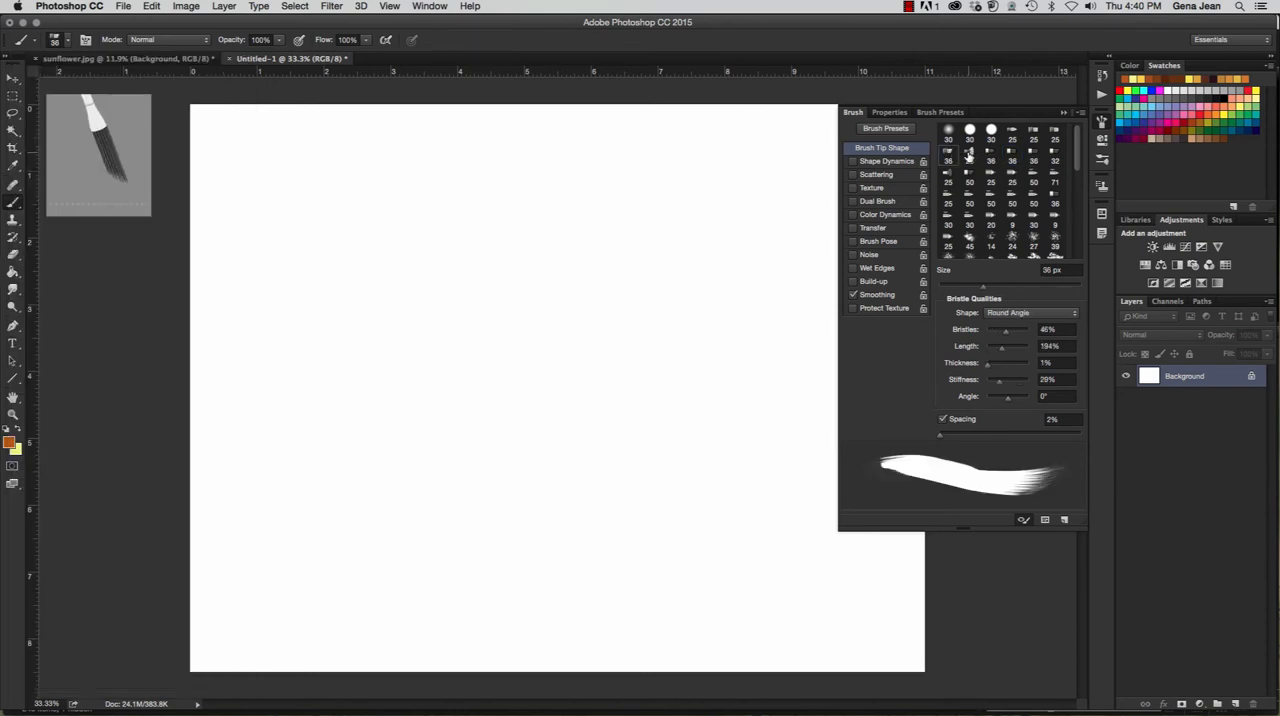
pyautogui.click(971, 156)
pyautogui.click(992, 158)
pyautogui.click(1033, 158)
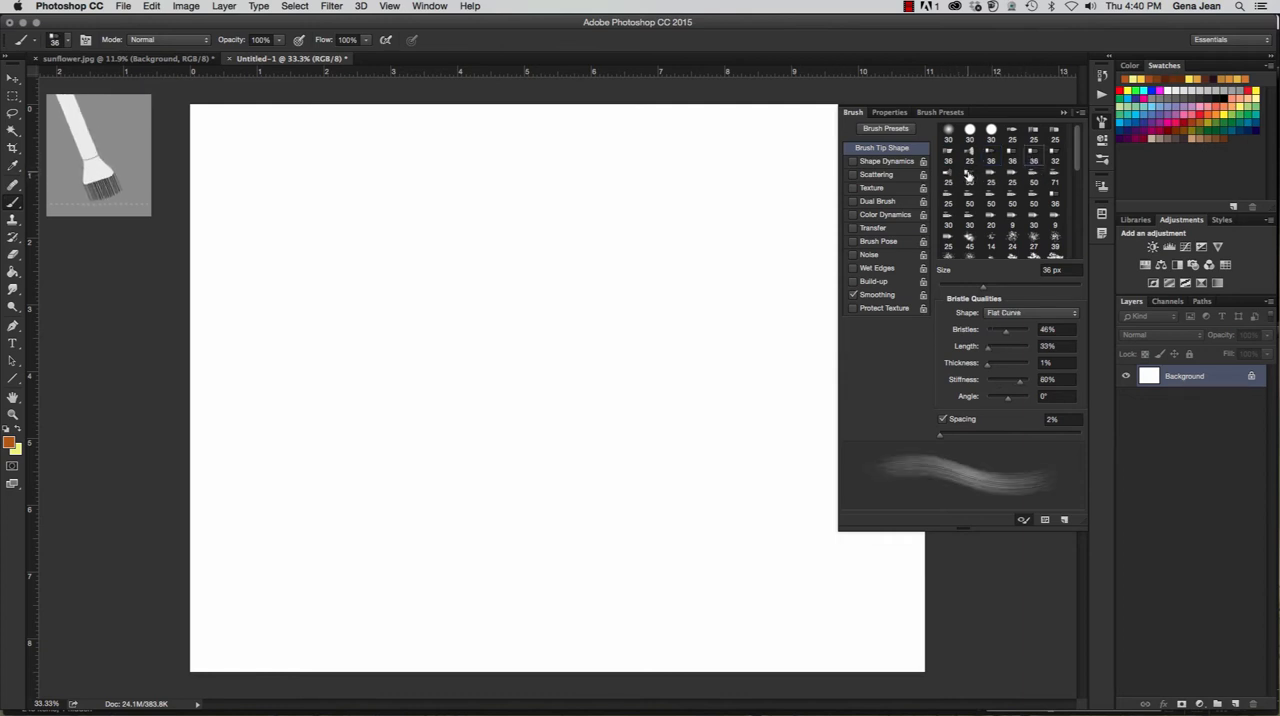
pyautogui.click(968, 174)
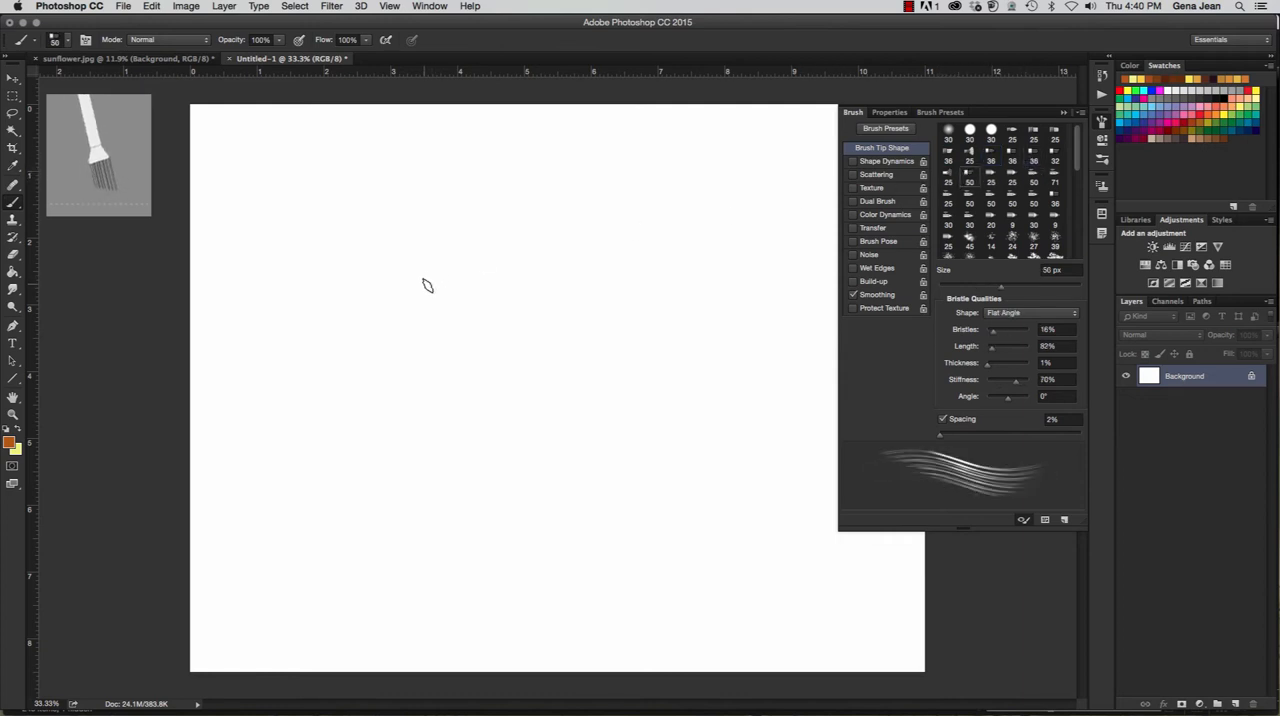
# - Set the foreground color to a medium blue in the Color Picker
pyautogui.click(10, 444)
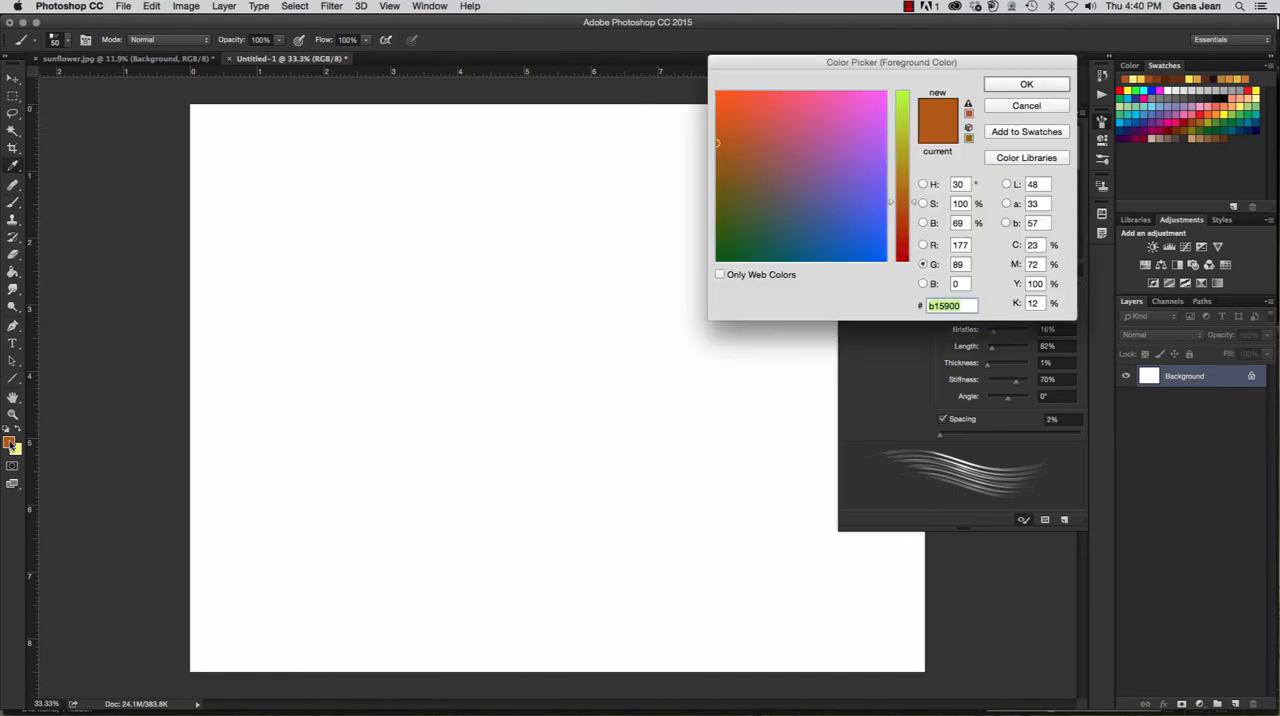
pyautogui.click(851, 234)
pyautogui.press('Return')
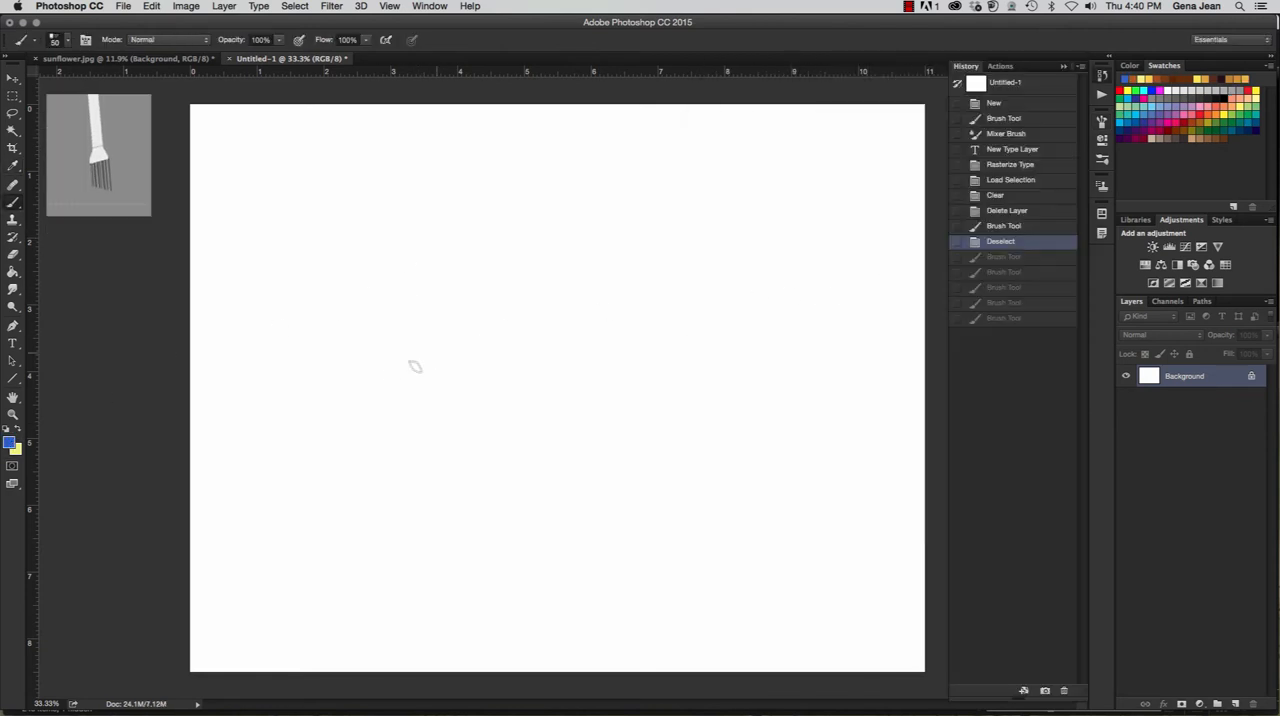
# - Paint three short wavy blue test strokes, each about 2 inches wide, one below the other on the canvas's left half
pyautogui.moveTo(298, 396); pyautogui.dragTo(293, 388)
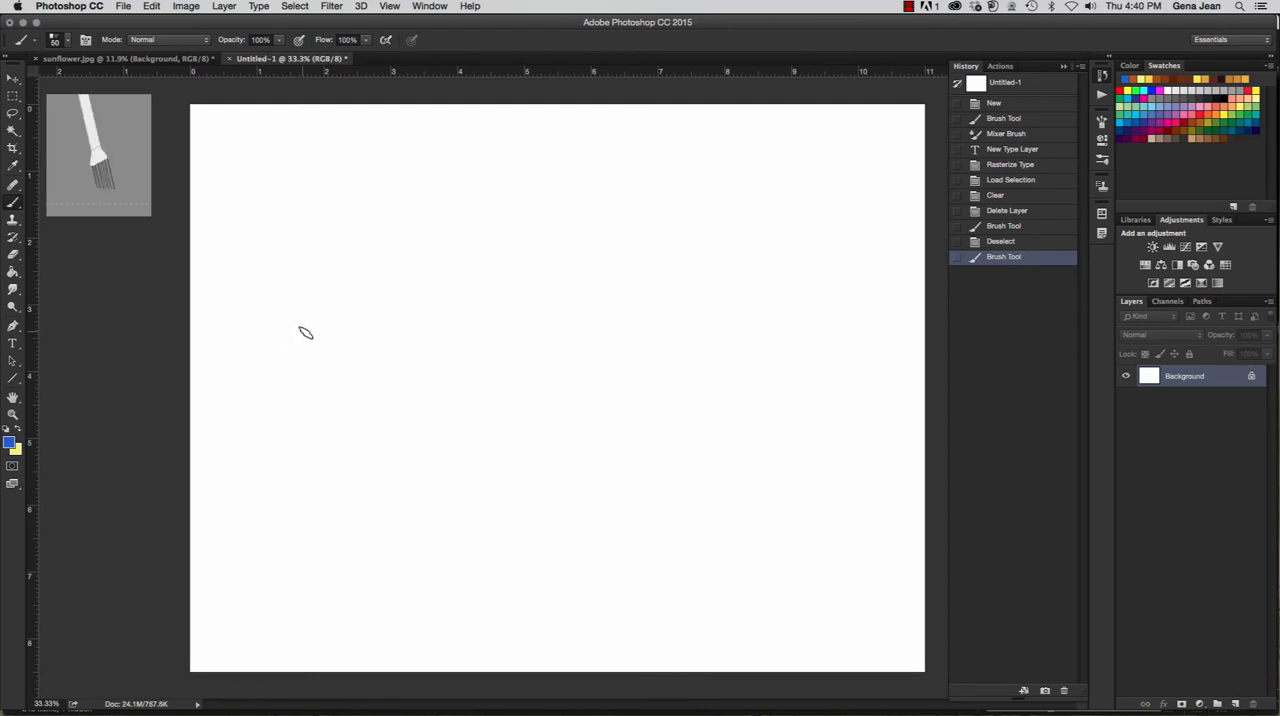
pyautogui.moveTo(285, 341); pyautogui.dragTo(400, 322)
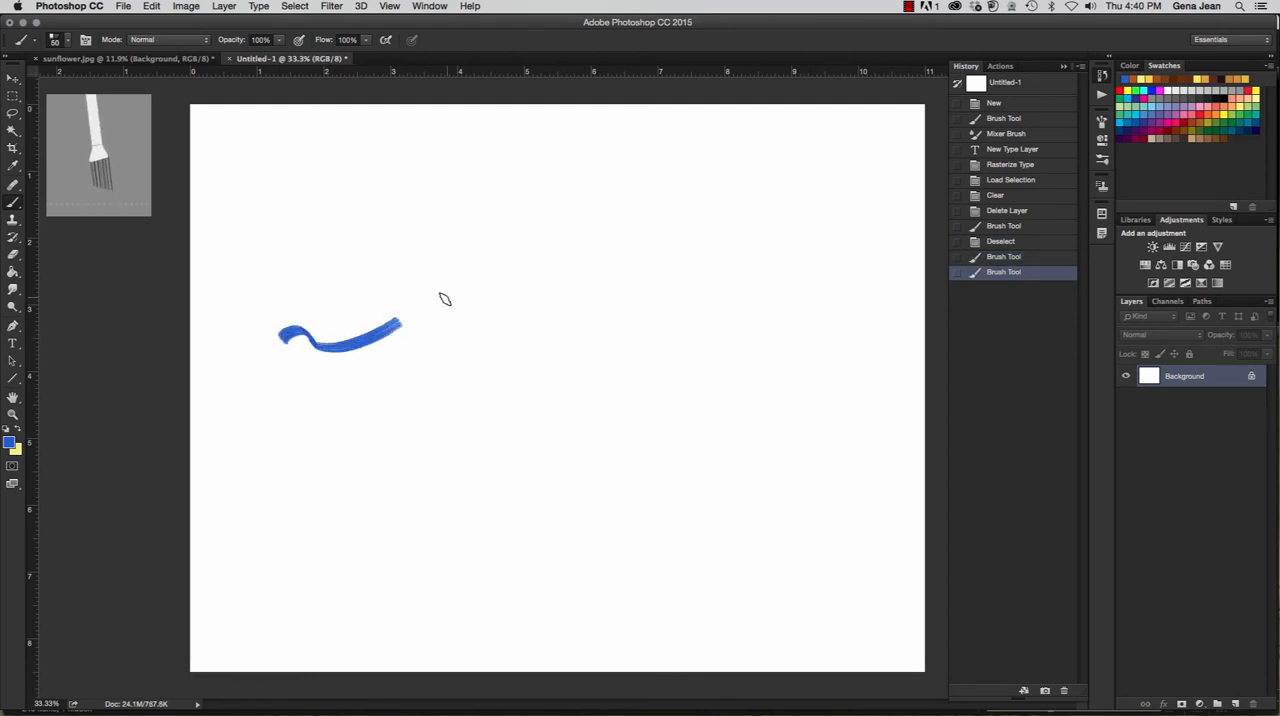
pyautogui.moveTo(284, 402); pyautogui.dragTo(390, 408)
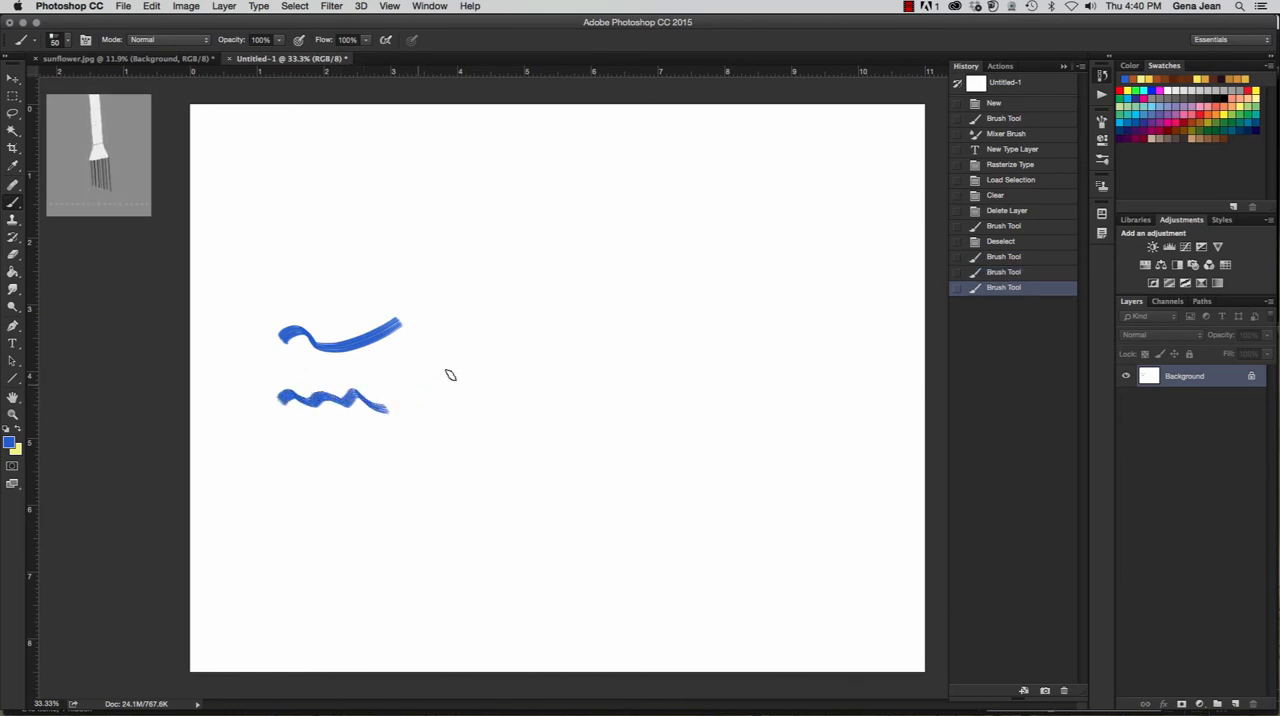
pyautogui.moveTo(287, 463); pyautogui.dragTo(410, 459)
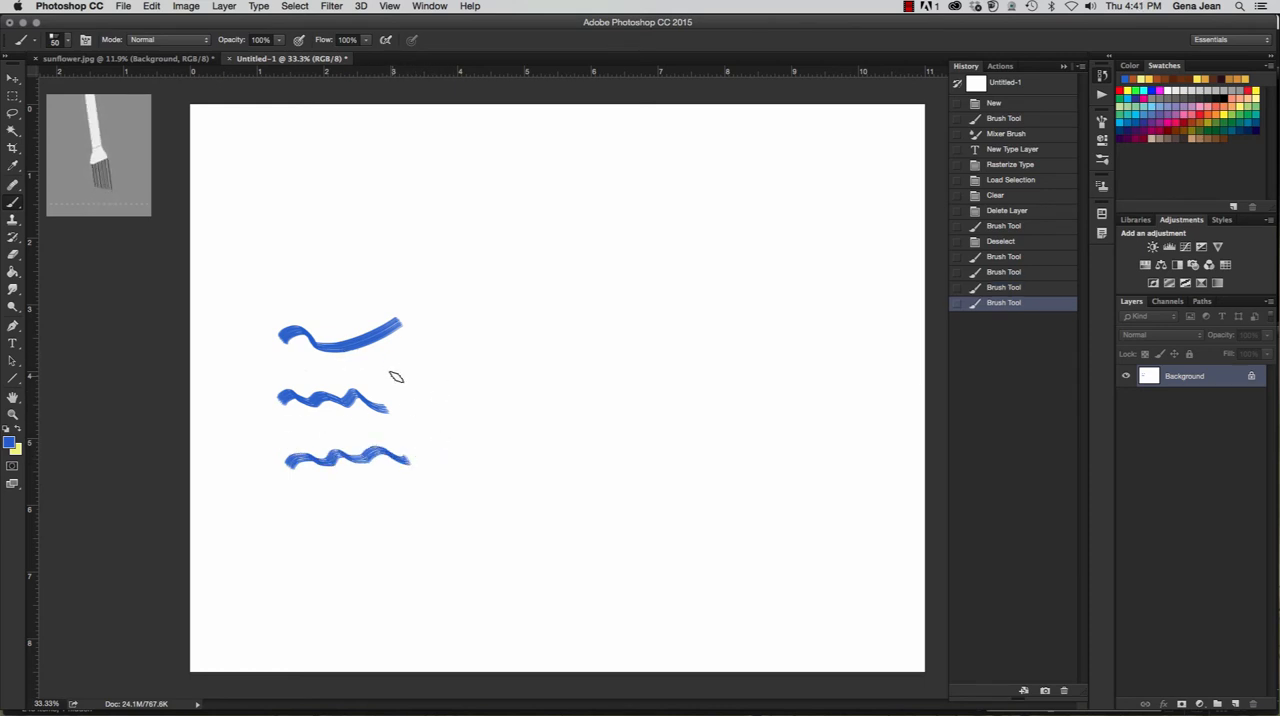
# - Revert the document to the Deselect history state to remove the wavy test strokes
pyautogui.click(1102, 121)
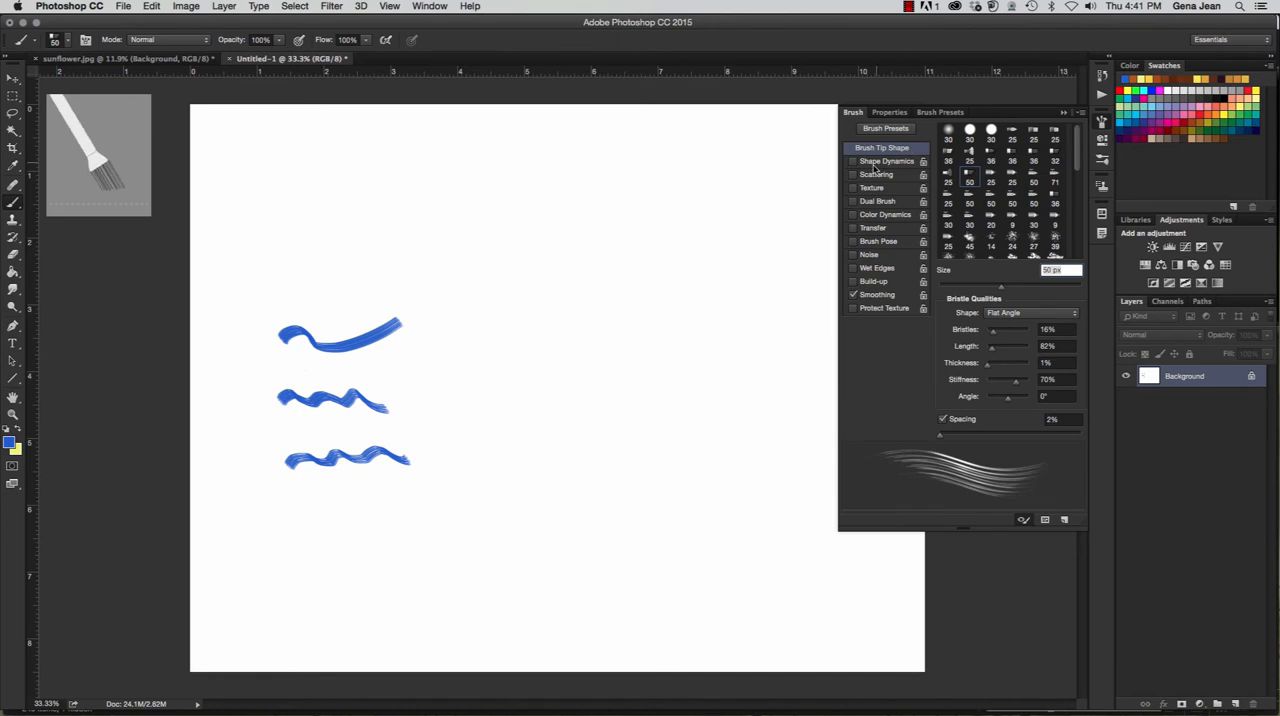
pyautogui.click(1090, 80)
pyautogui.click(1101, 76)
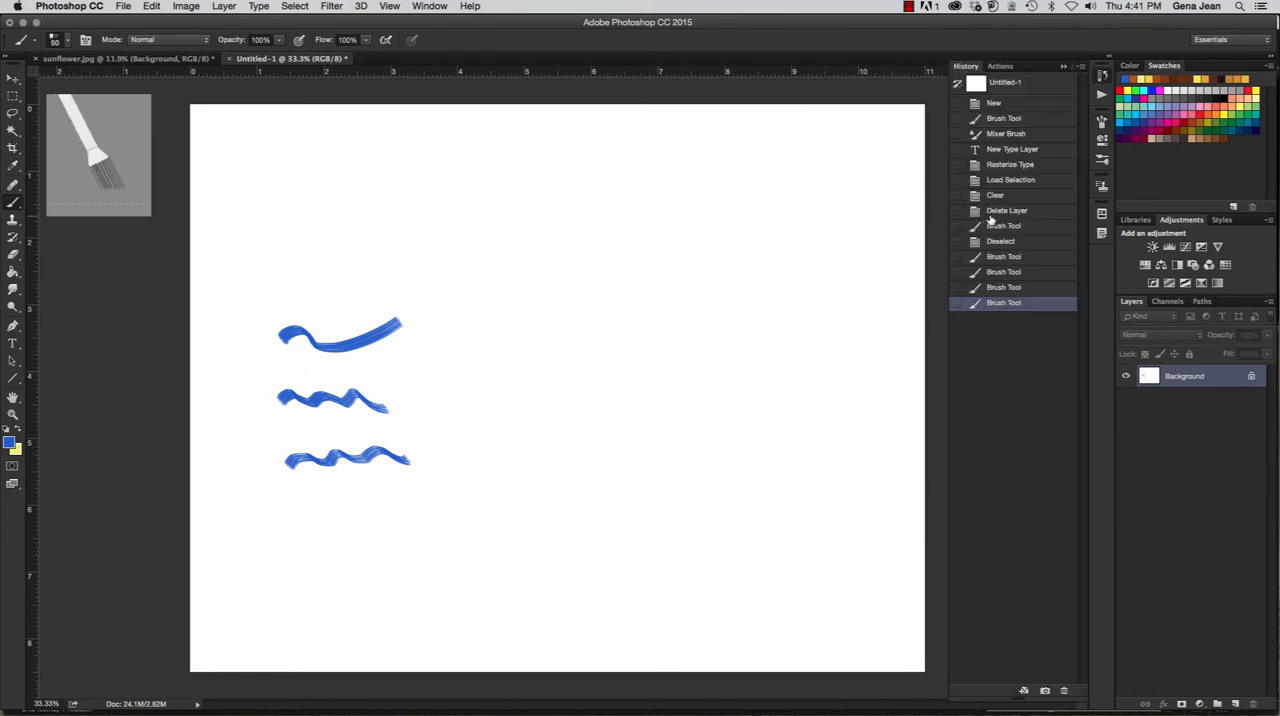
pyautogui.click(1030, 242)
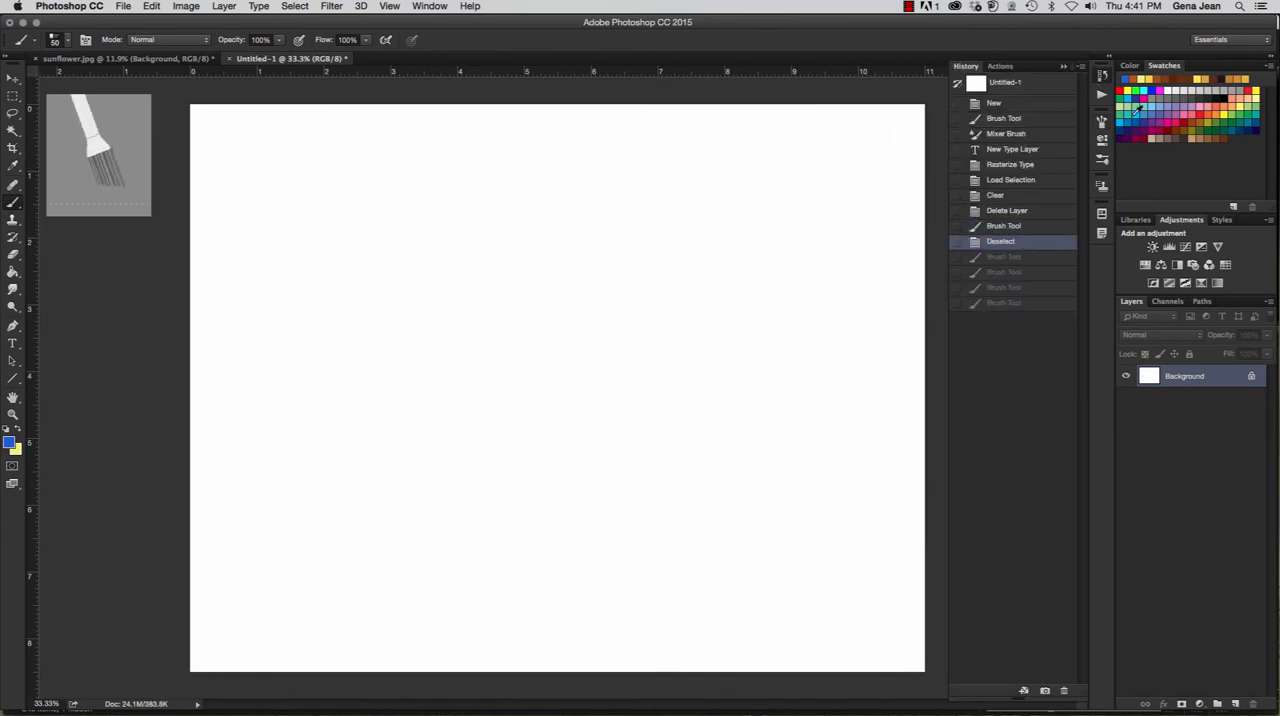
# - Paint a horizontal blue stroke about 6 inches long near the canvas's upper edge with the unmodified Flat Angle brush
pyautogui.click(1102, 121)
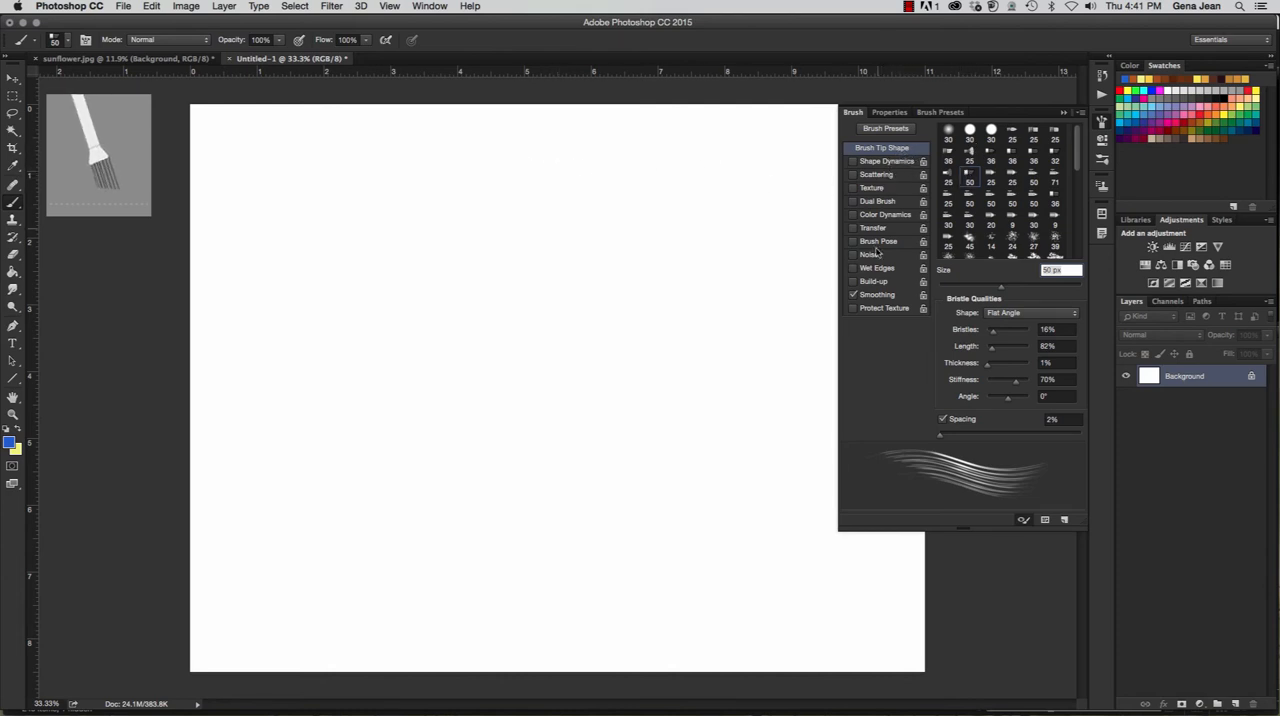
pyautogui.moveTo(292, 172); pyautogui.dragTo(712, 167)
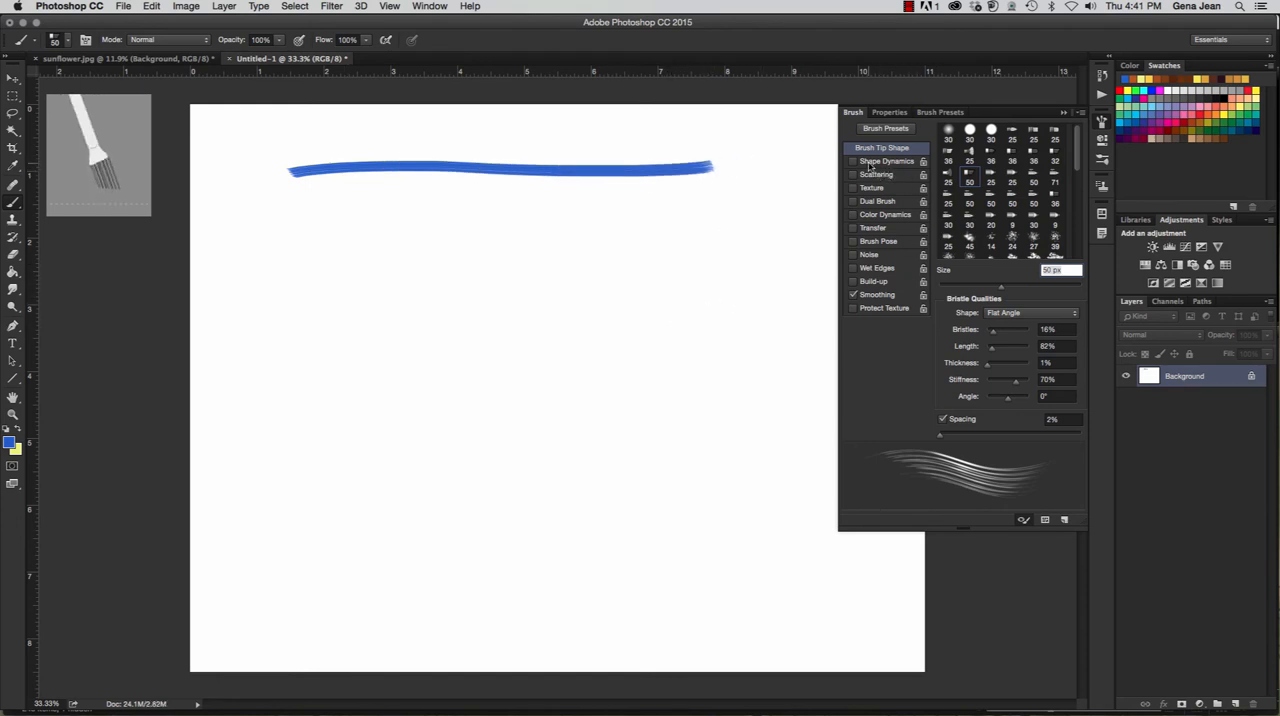
# - Enable Shape Dynamics with 36% Angle Jitter and Scattering with a Count of 4 for the brush
pyautogui.click(872, 163)
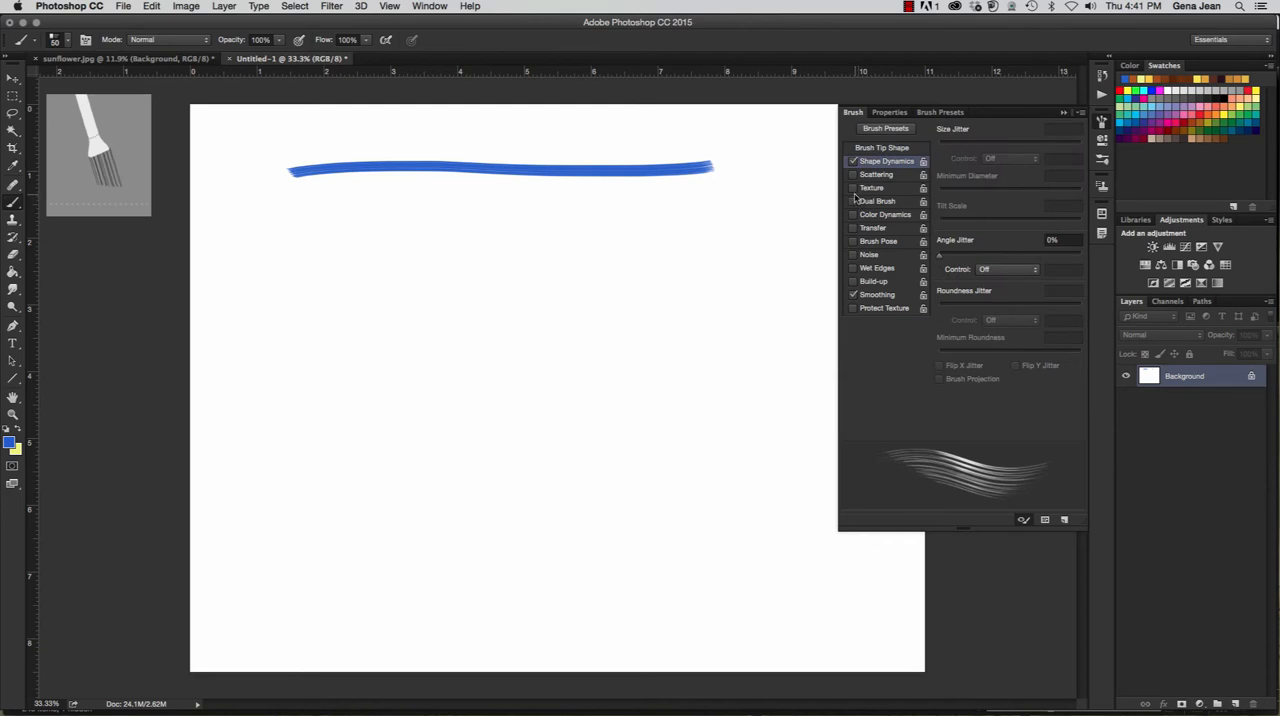
pyautogui.click(991, 256)
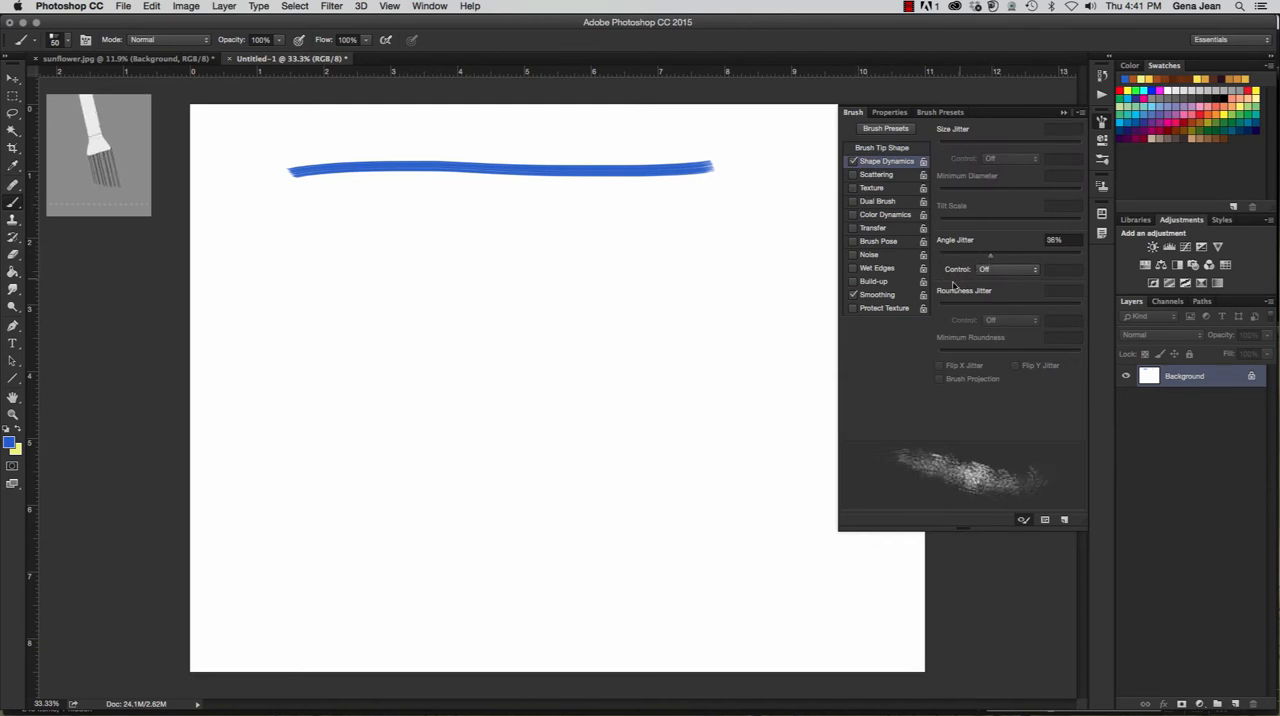
pyautogui.click(877, 175)
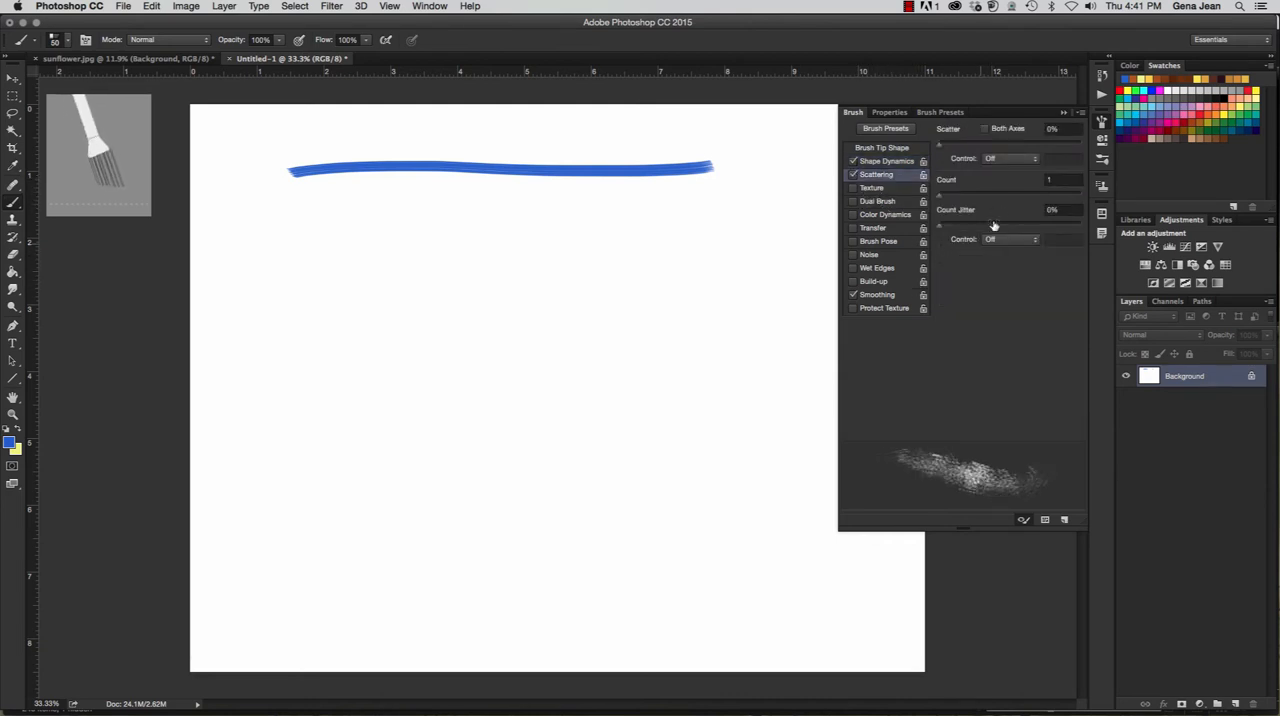
pyautogui.click(966, 195)
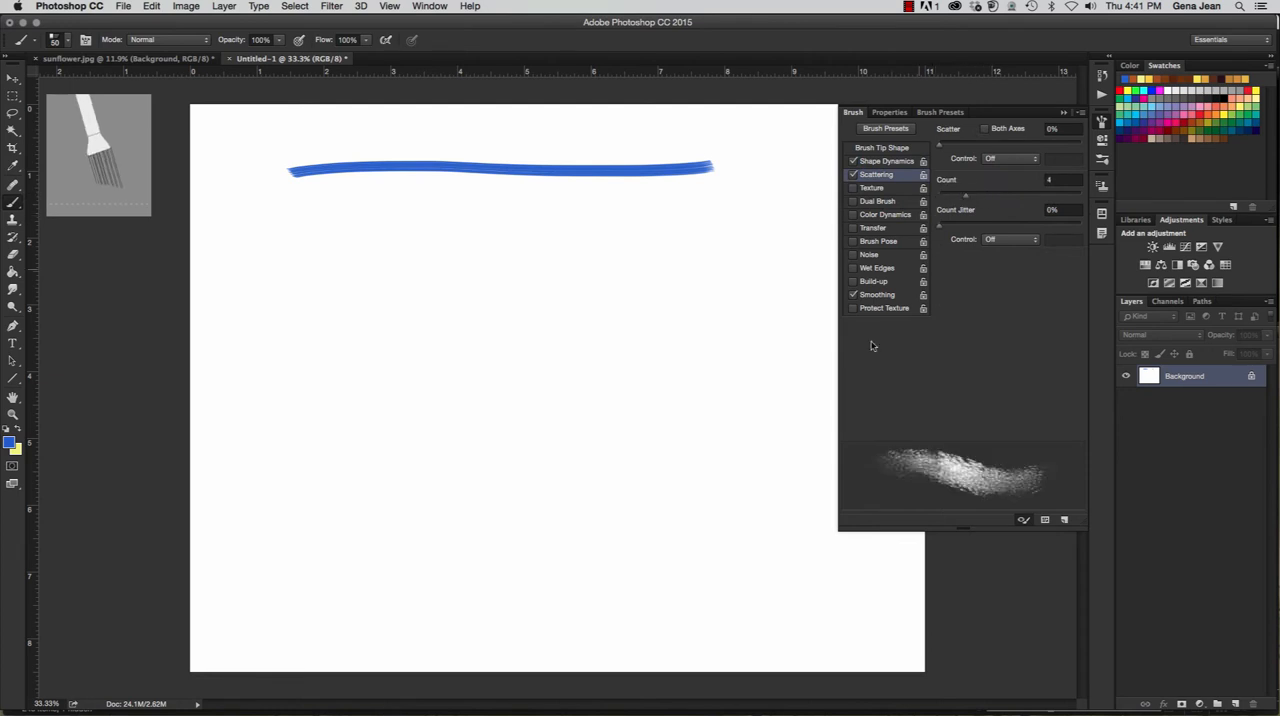
# - Try the Texture, Color Dynamics and Wet Edges options on the brush and switch them off again
pyautogui.click(863, 188)
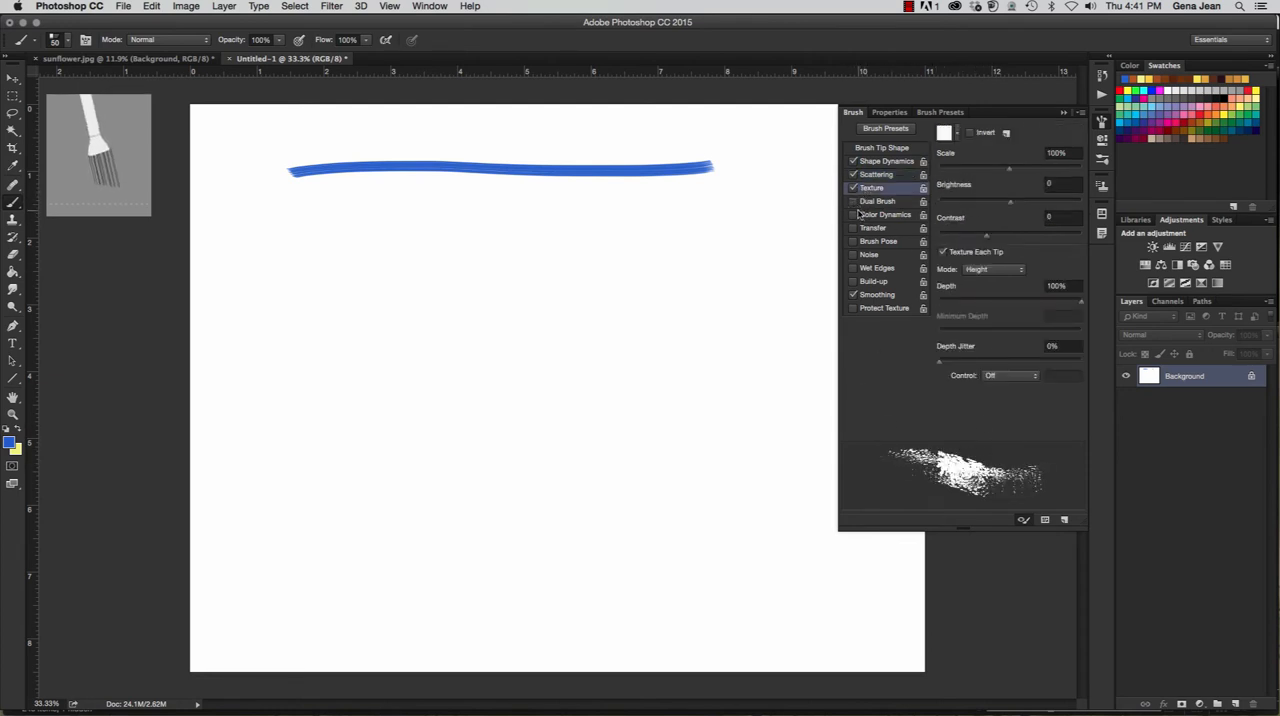
pyautogui.click(861, 218)
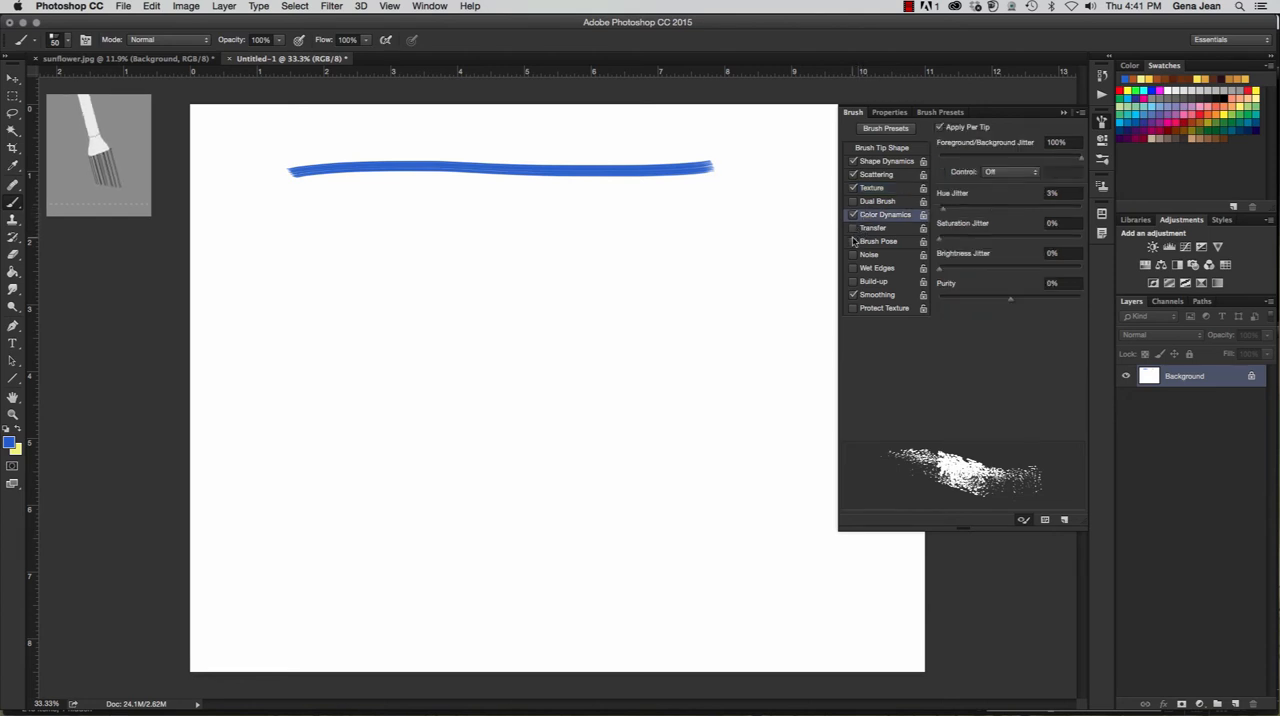
pyautogui.click(854, 216)
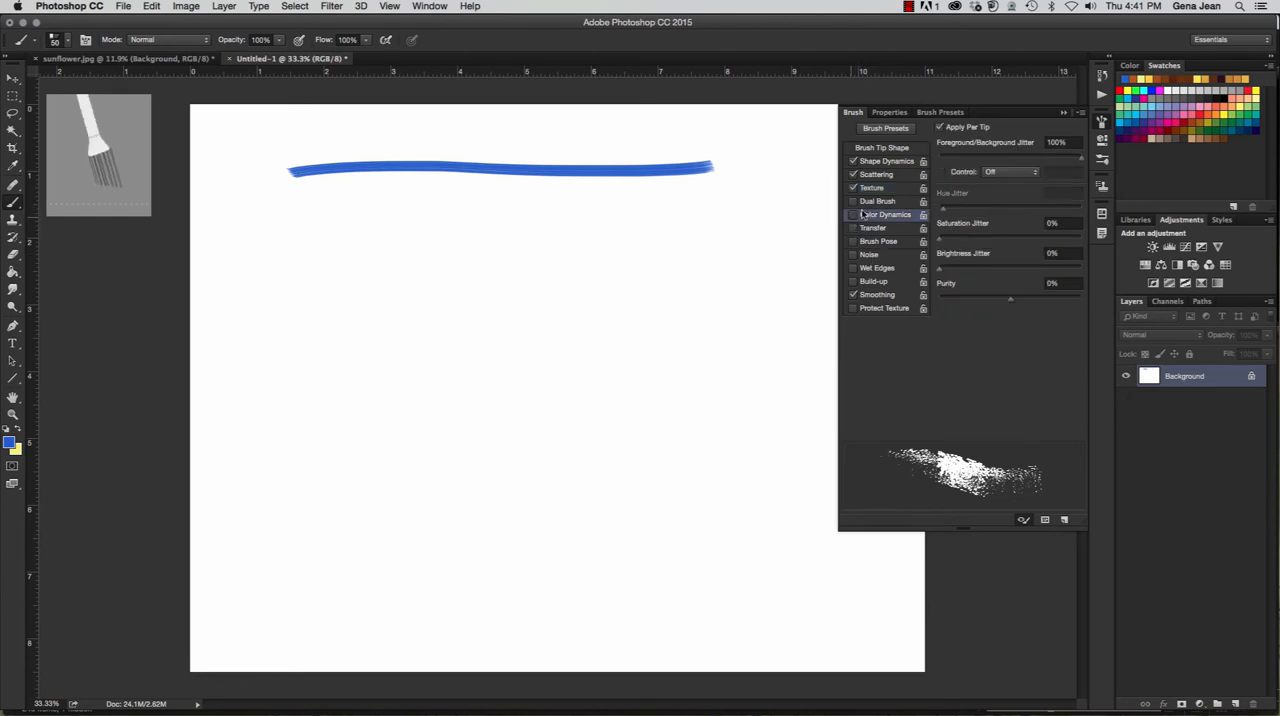
pyautogui.click(855, 297)
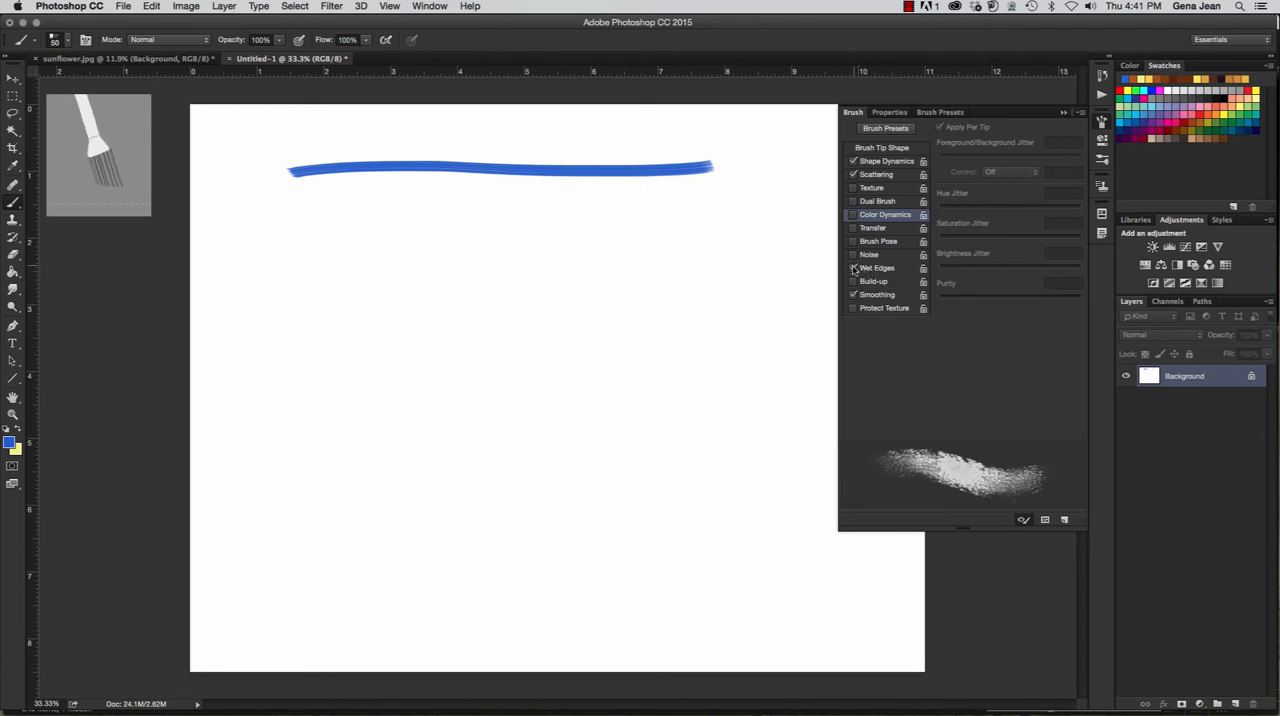
pyautogui.click(853, 268)
pyautogui.click(853, 268)
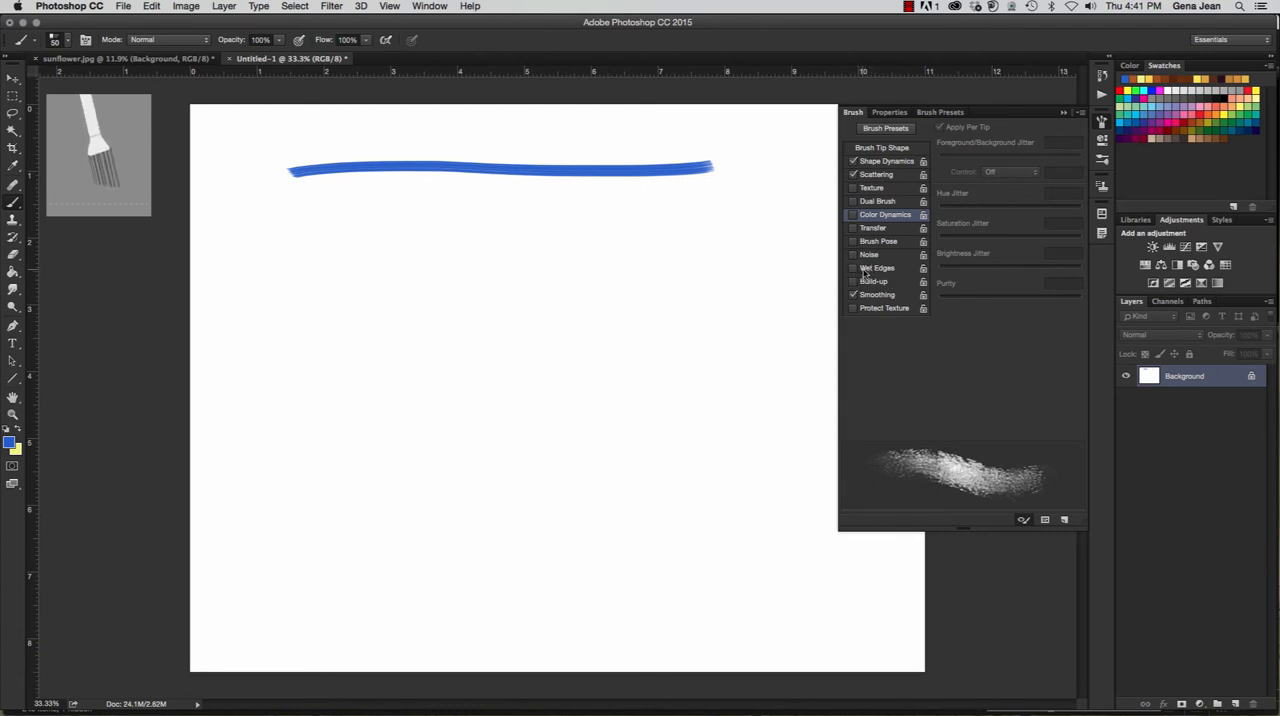
# - Switch Scattering off for the brush and paint a horizontal blue stroke about 6 inches long below the first one
pyautogui.click(853, 188)
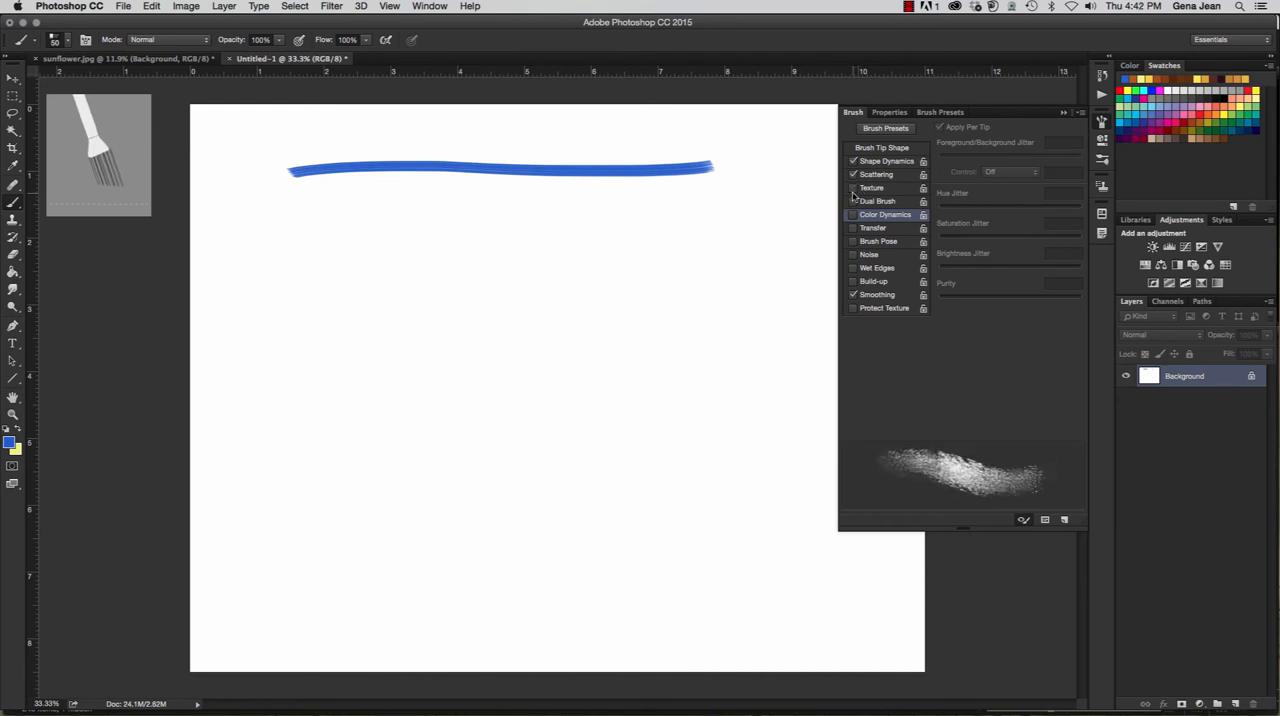
pyautogui.click(877, 175)
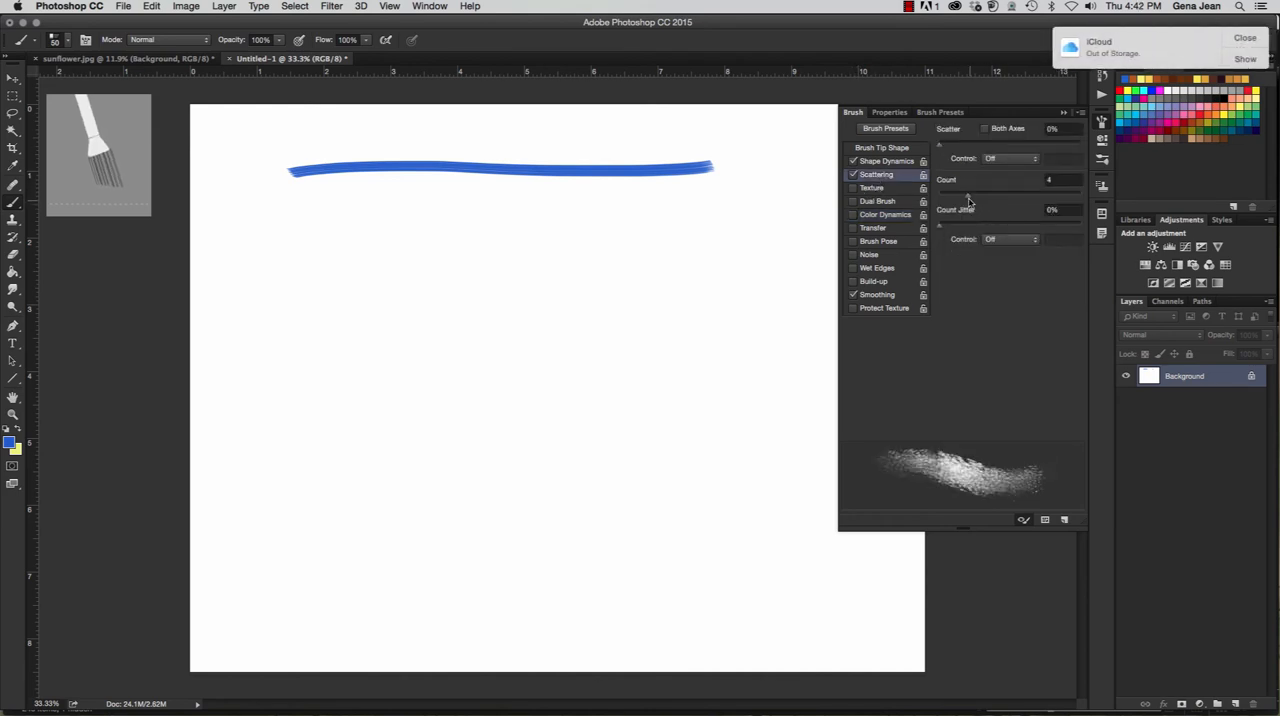
pyautogui.click(853, 175)
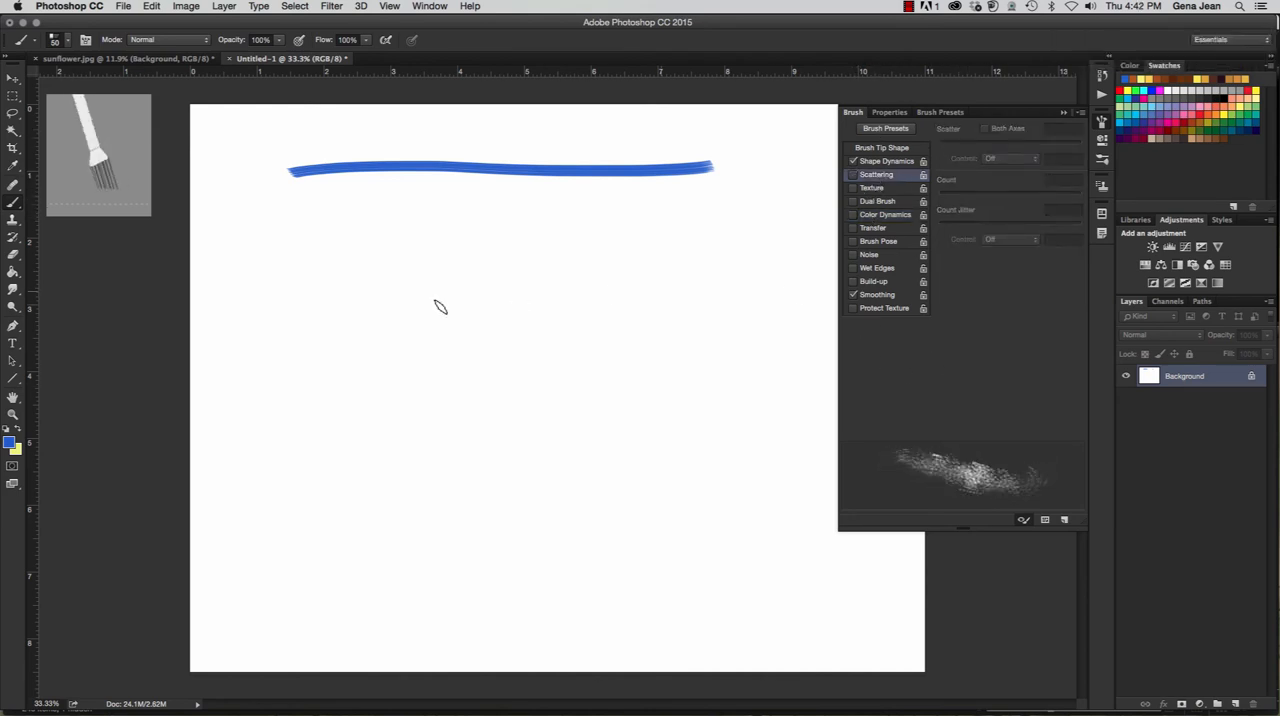
pyautogui.moveTo(295, 222); pyautogui.dragTo(703, 218)
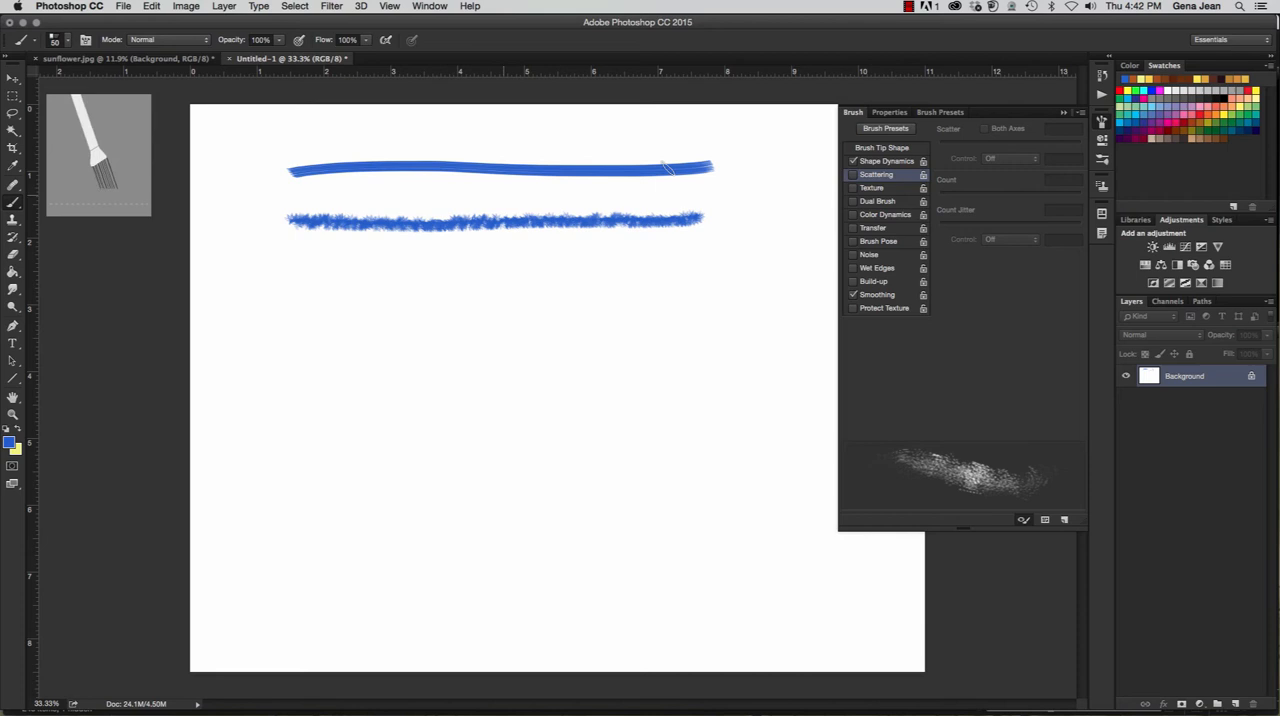
# - Reset the brushes to the default set without saving changes and paint a straight blue stroke about 6 inches long below the textured one
pyautogui.click(886, 161)
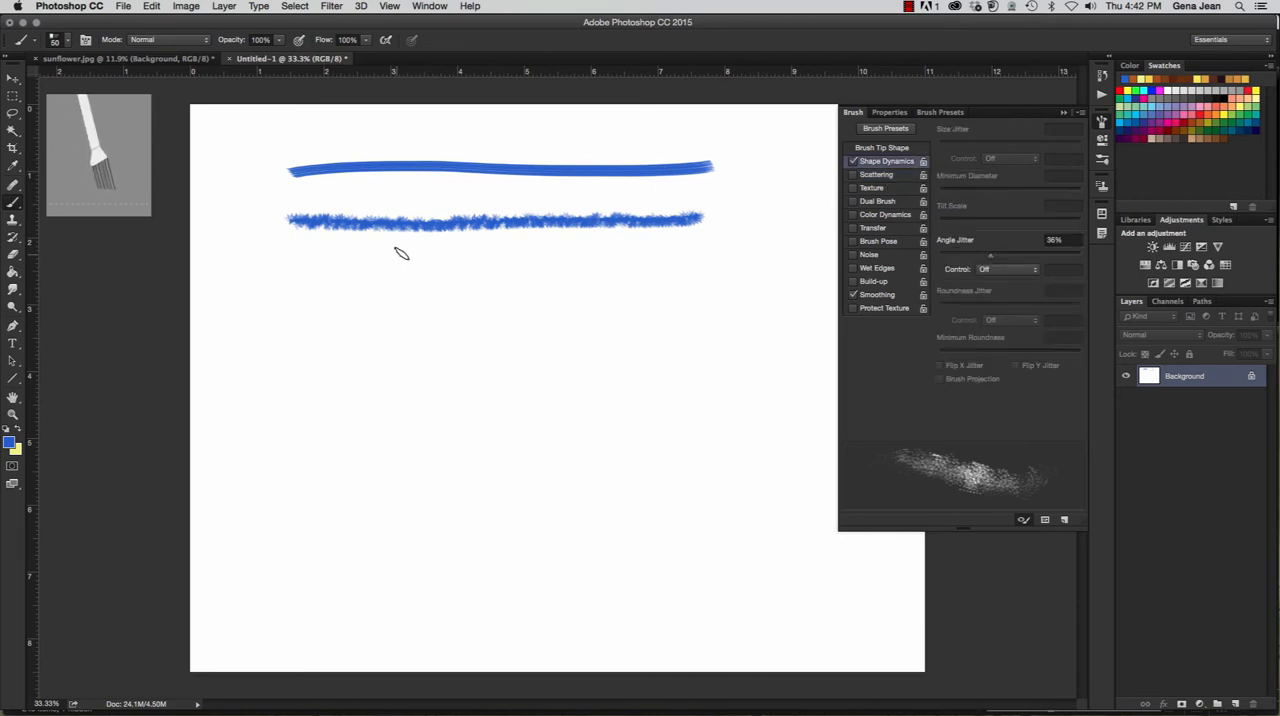
pyautogui.click(940, 112)
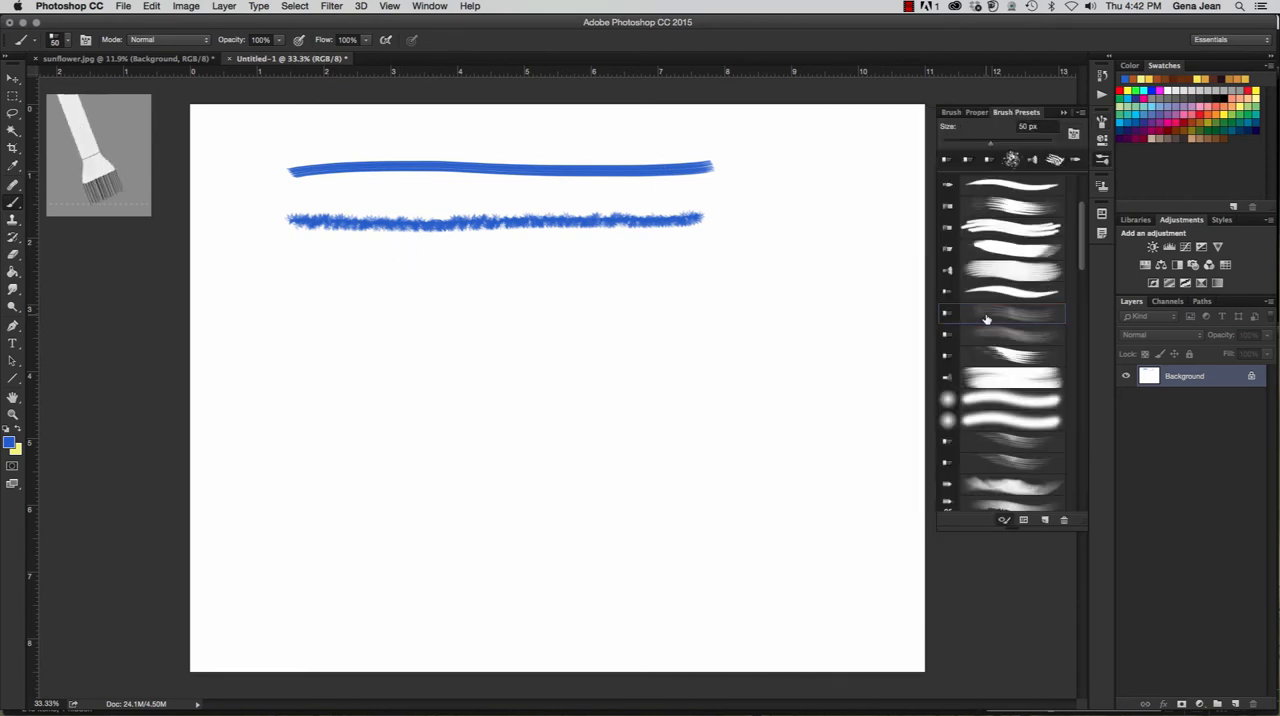
pyautogui.click(1077, 113)
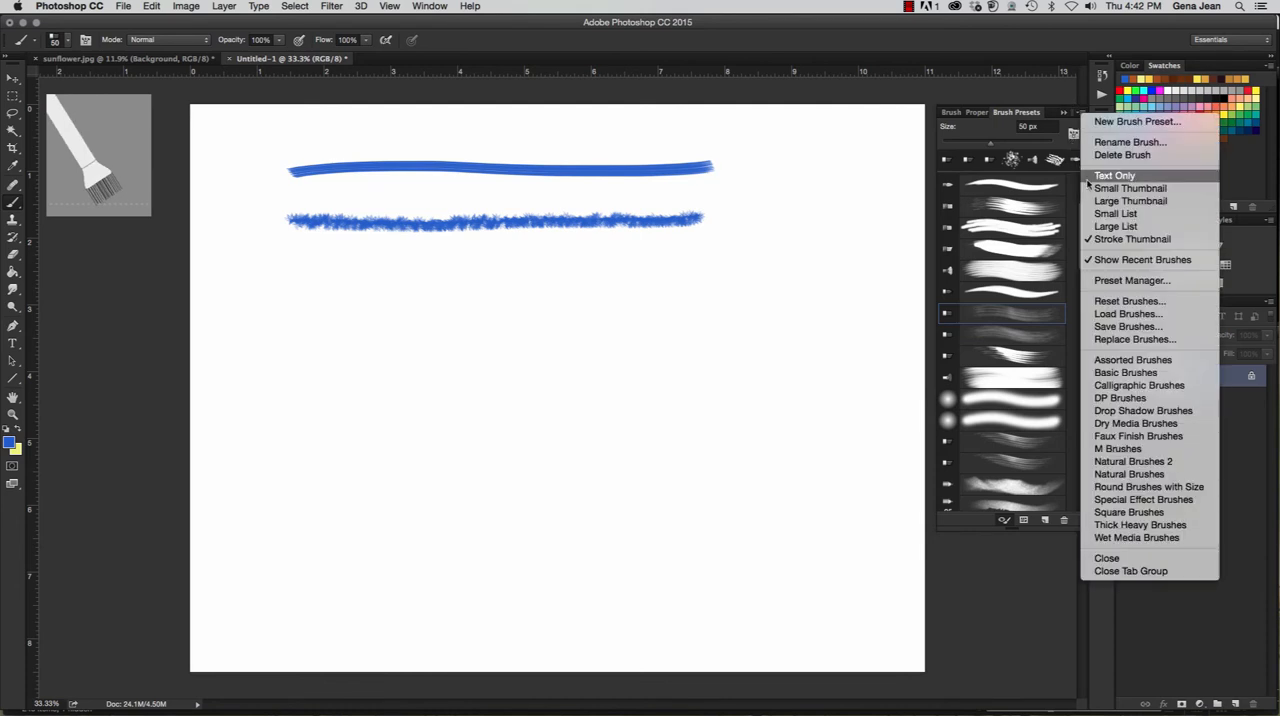
pyautogui.click(1101, 301)
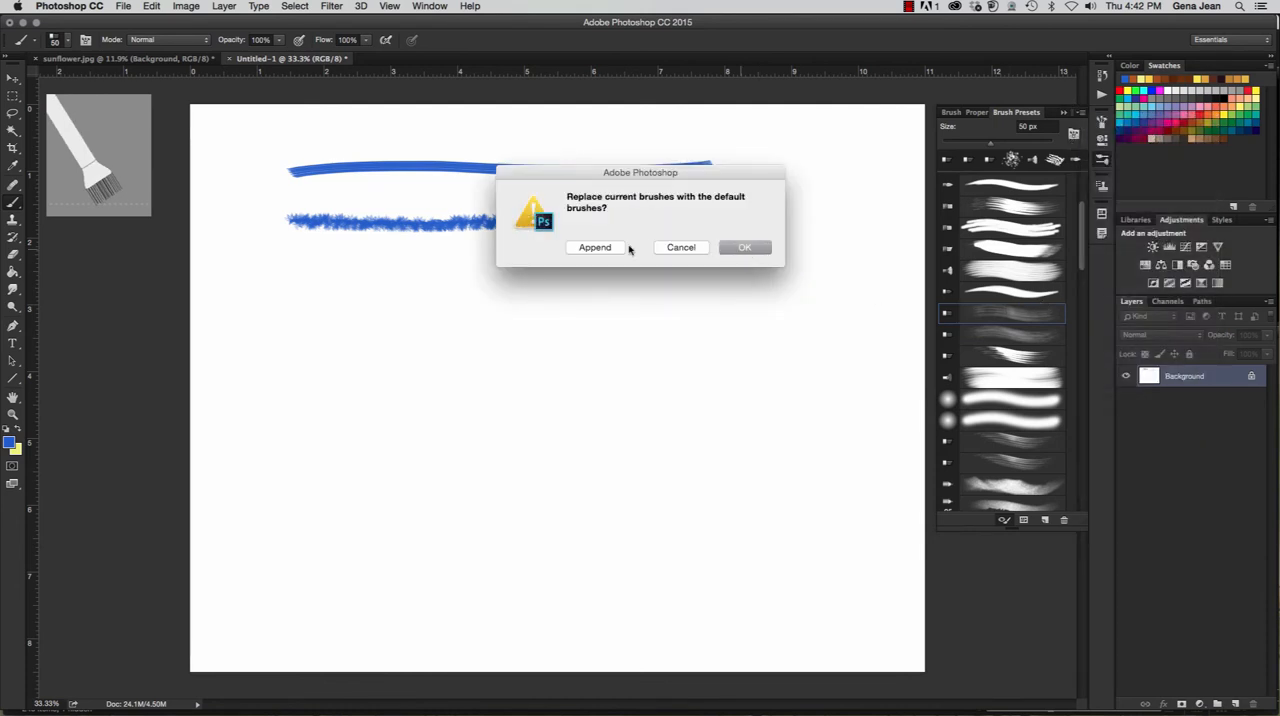
pyautogui.click(738, 249)
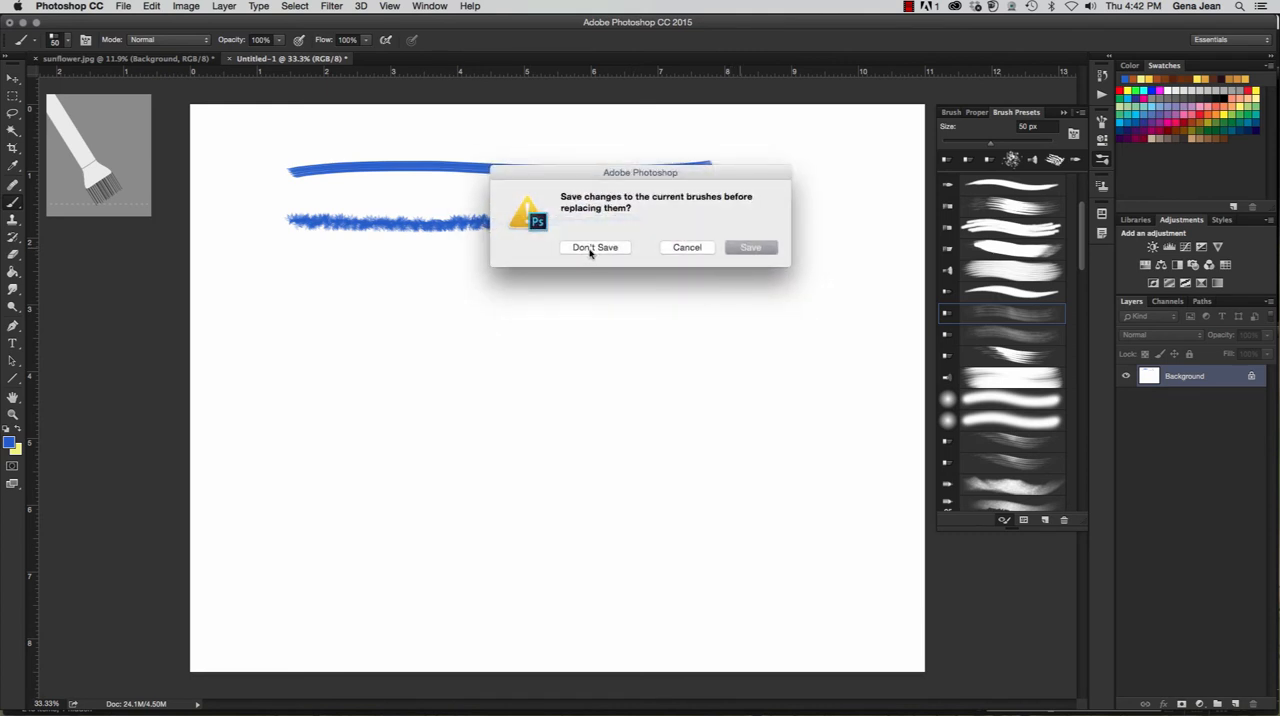
pyautogui.click(594, 247)
pyautogui.moveTo(292, 282); pyautogui.dragTo(713, 279)
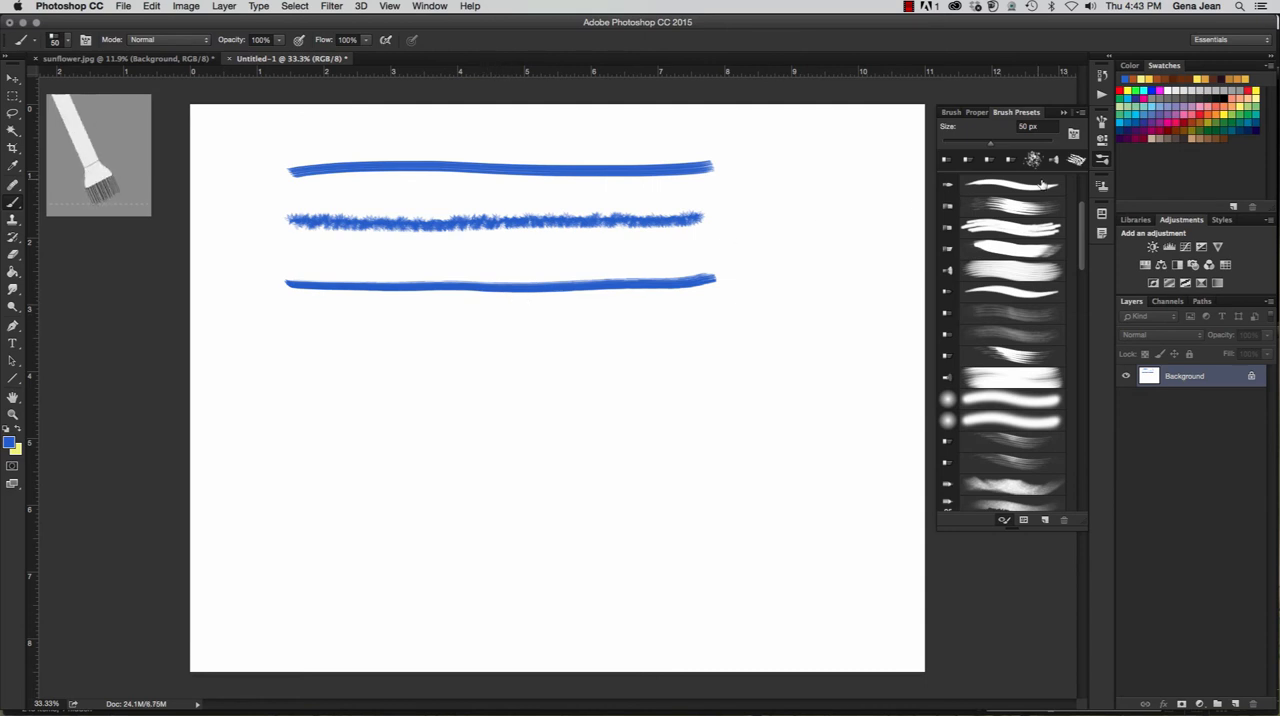
# - Enable Shape Dynamics with 23% Angle Jitter and Scattering with a Count of 3, and paint a wavy blue stroke below the straight ones
pyautogui.click(1102, 121)
pyautogui.click(969, 257)
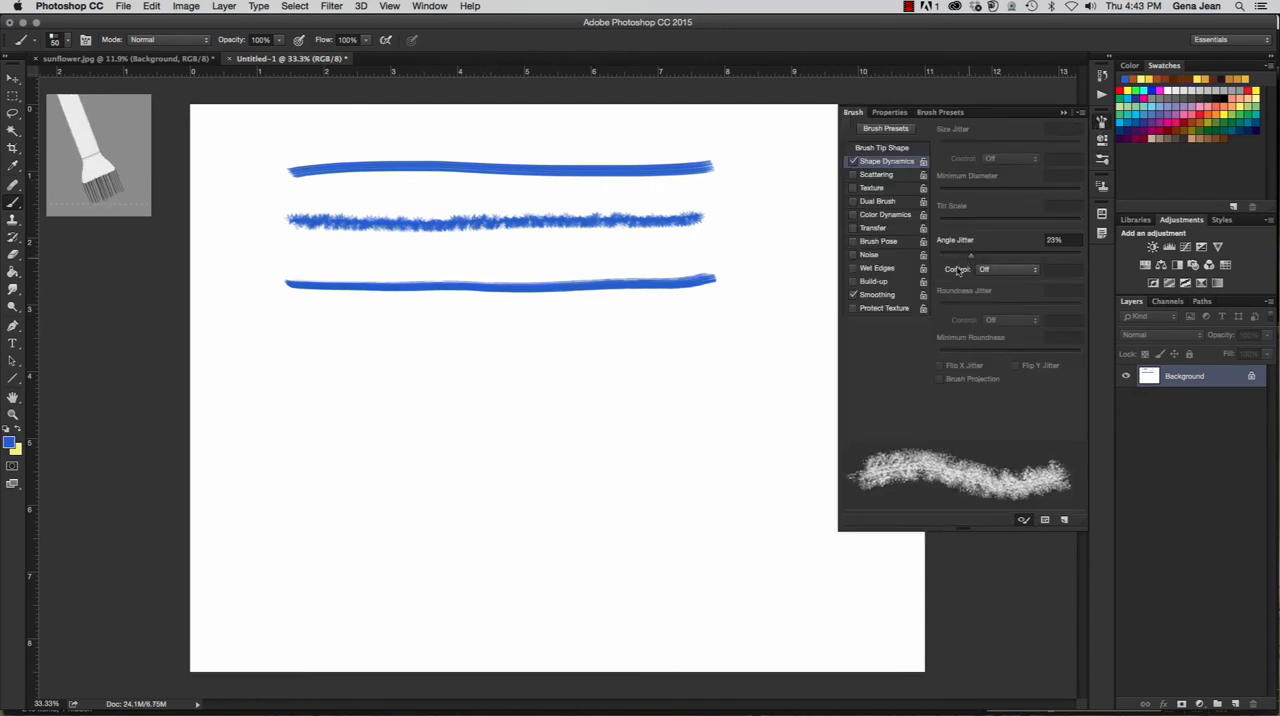
pyautogui.click(876, 174)
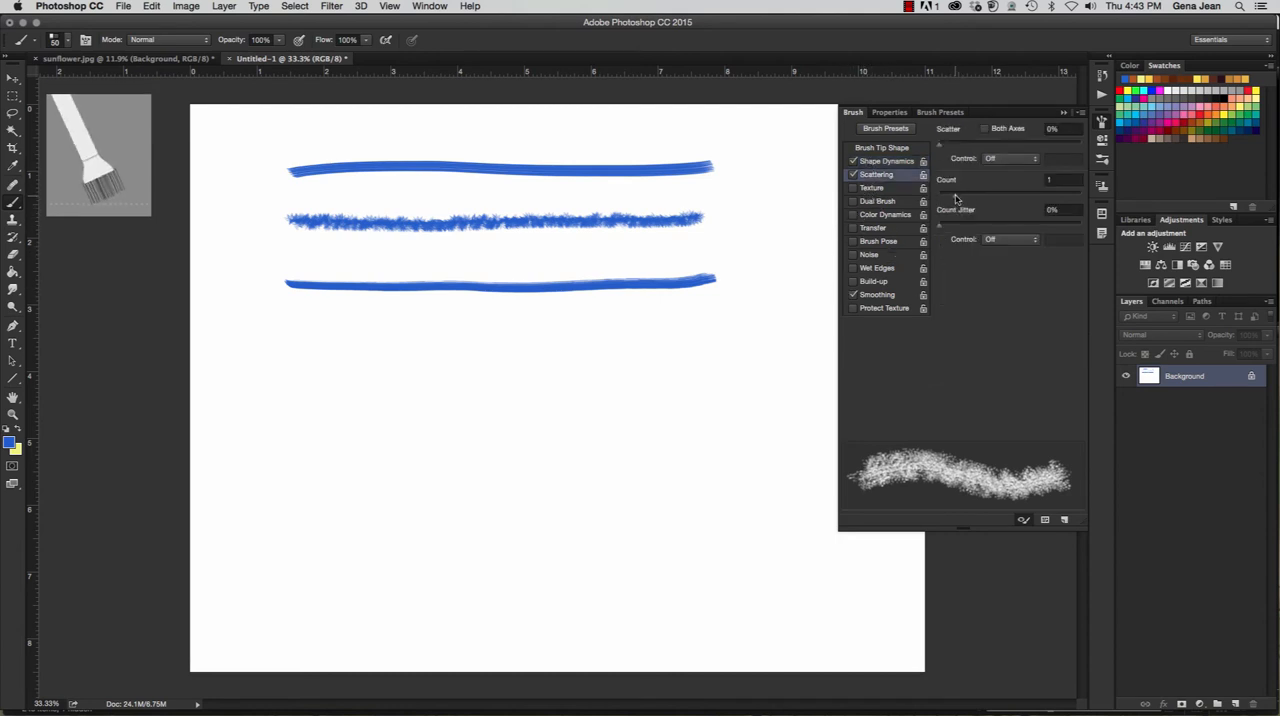
pyautogui.click(955, 195)
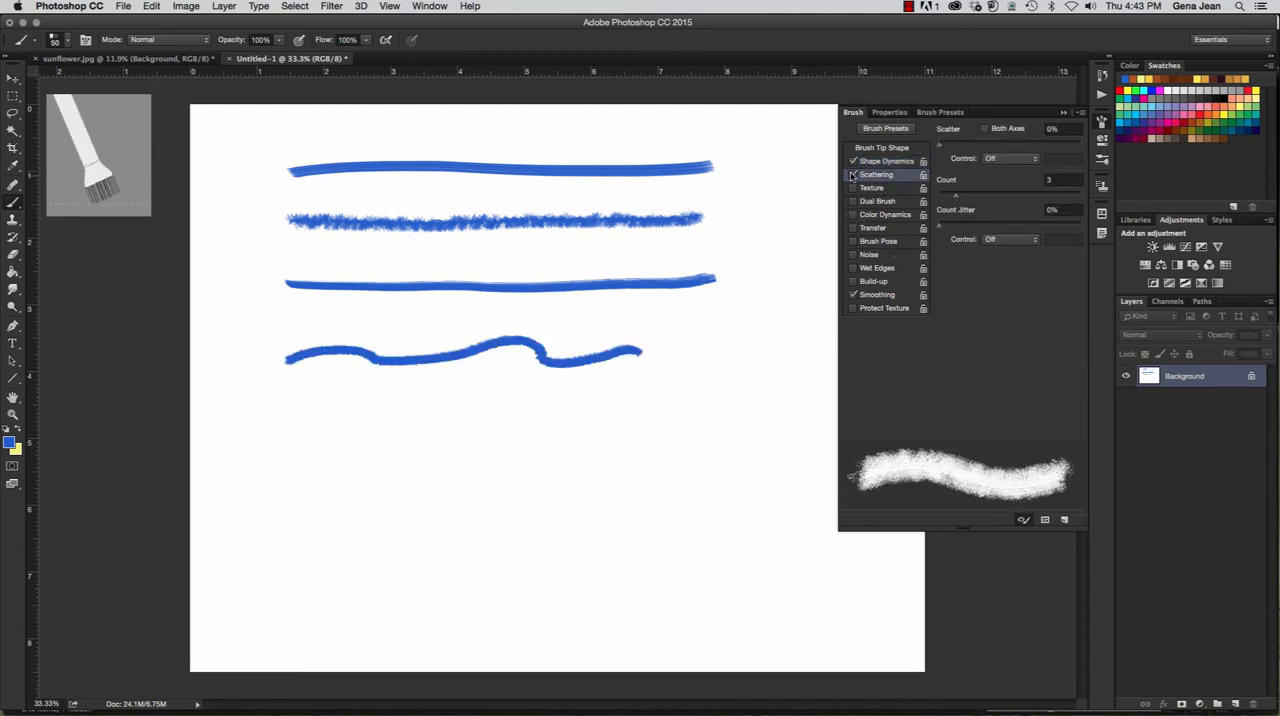
# - Switch Scattering off and paint another wavy blue stroke about 6 inches wide beneath the first wavy one
pyautogui.click(853, 174)
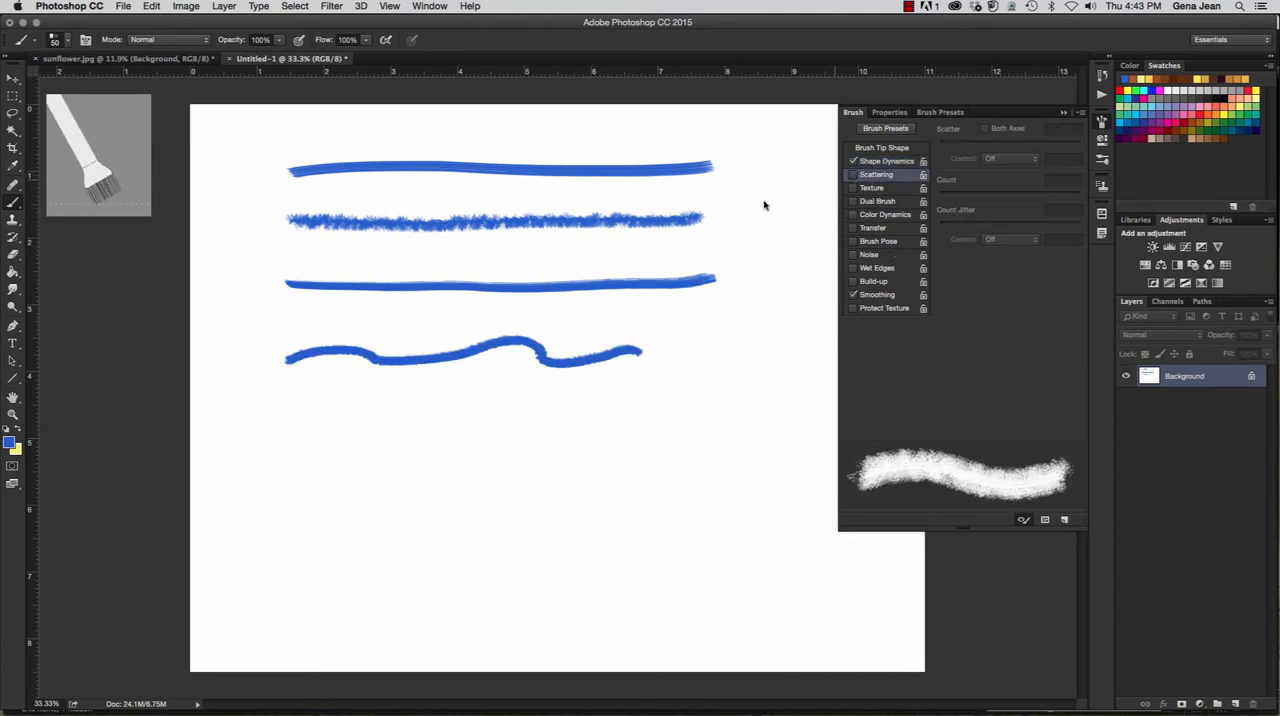
pyautogui.moveTo(310, 400); pyautogui.dragTo(686, 403)
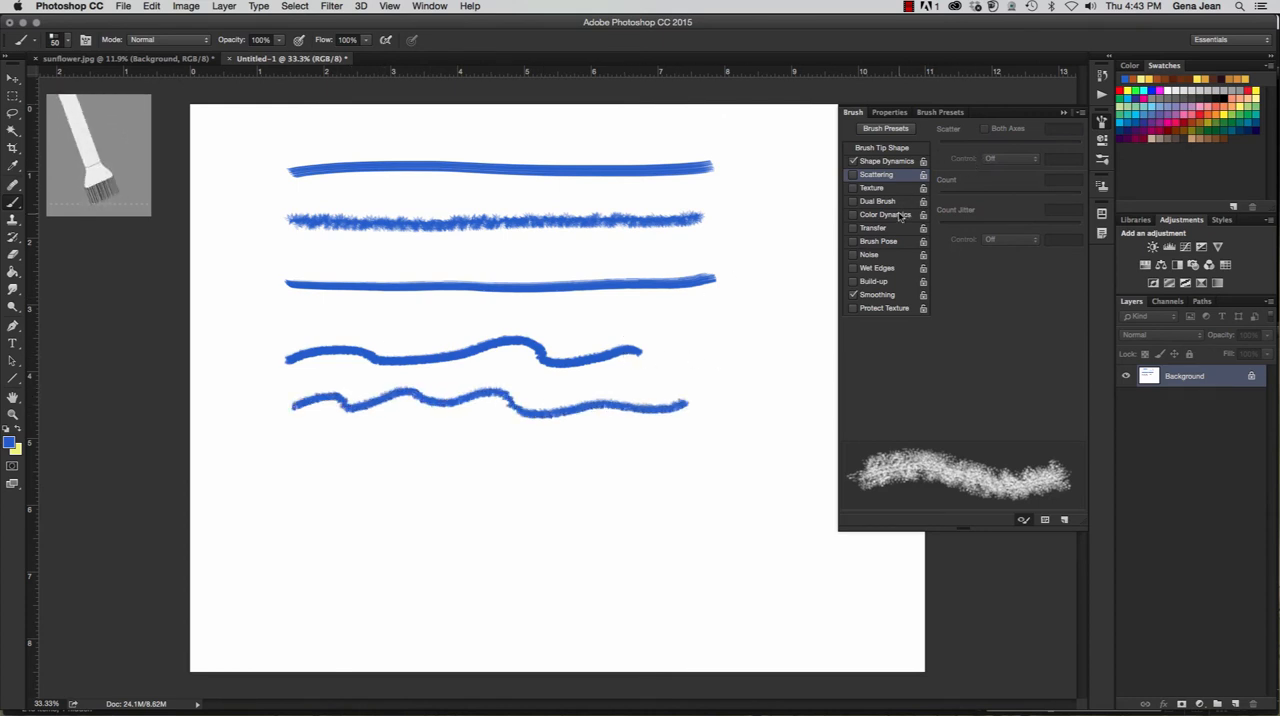
# - Set the Angle Jitter control to Pen Pressure in Shape Dynamics and enable Wet Edges for the brush
pyautogui.click(886, 162)
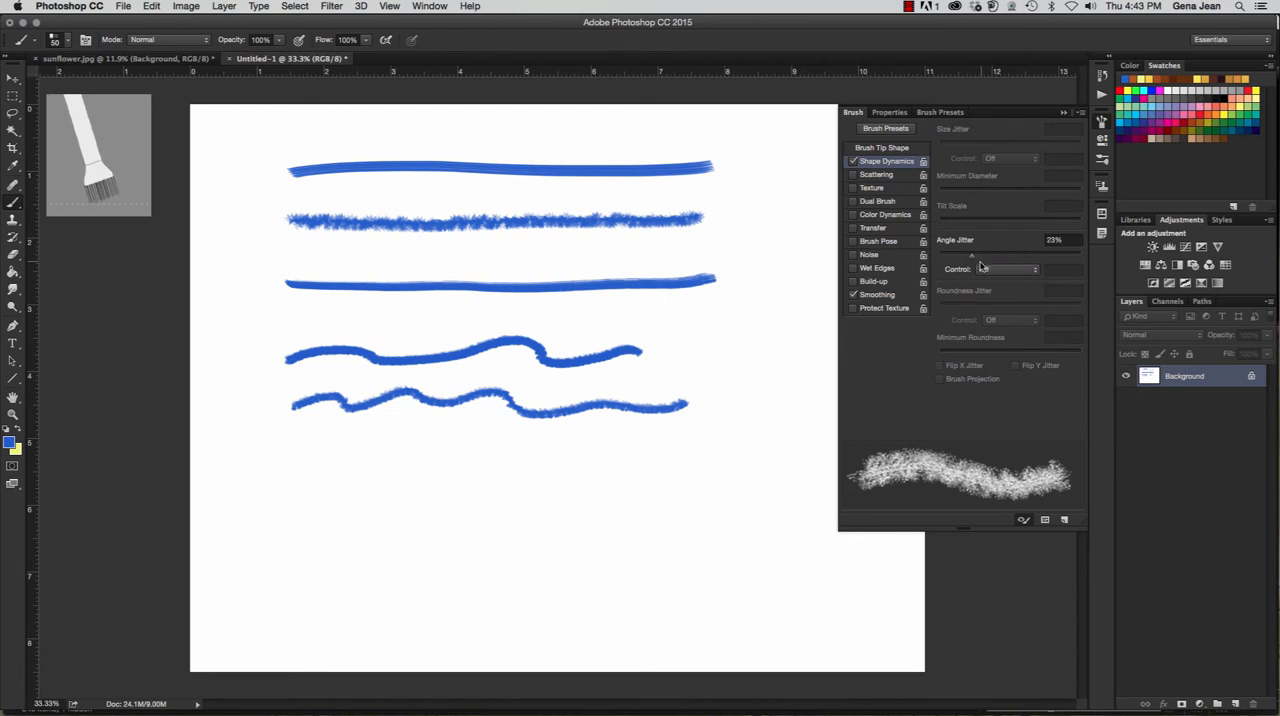
pyautogui.click(1004, 271)
pyautogui.click(1003, 289)
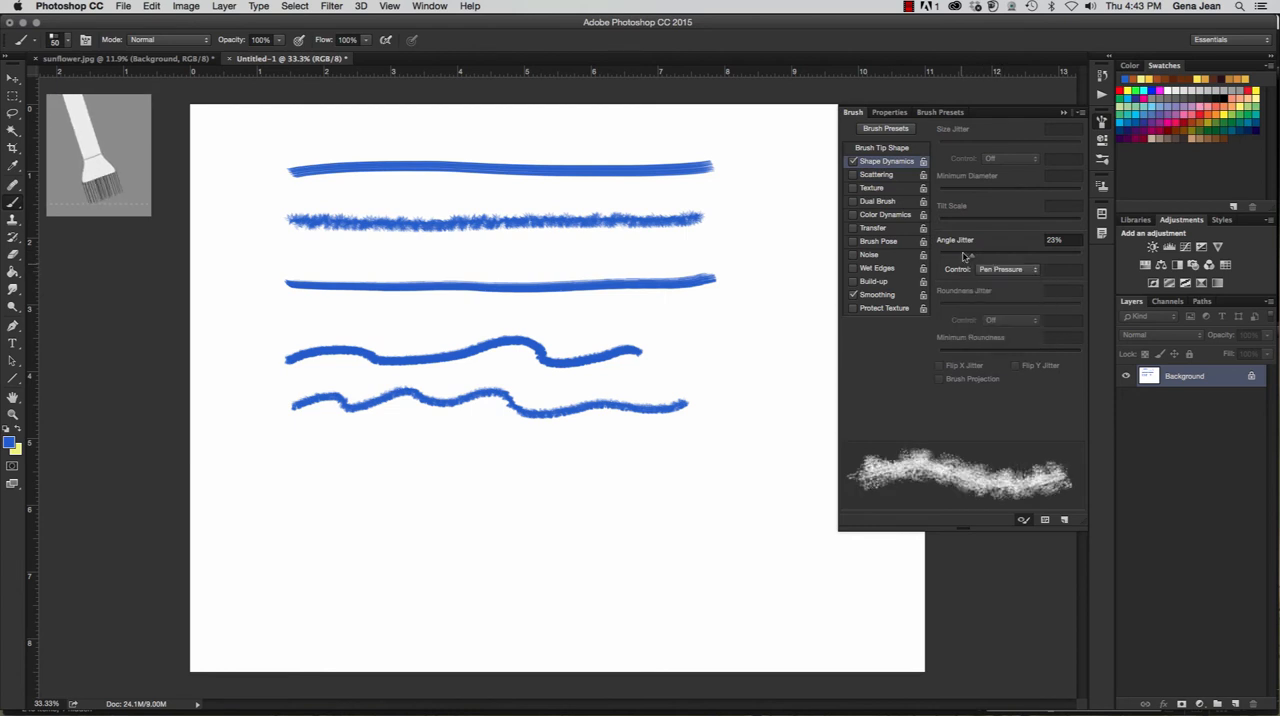
pyautogui.click(877, 269)
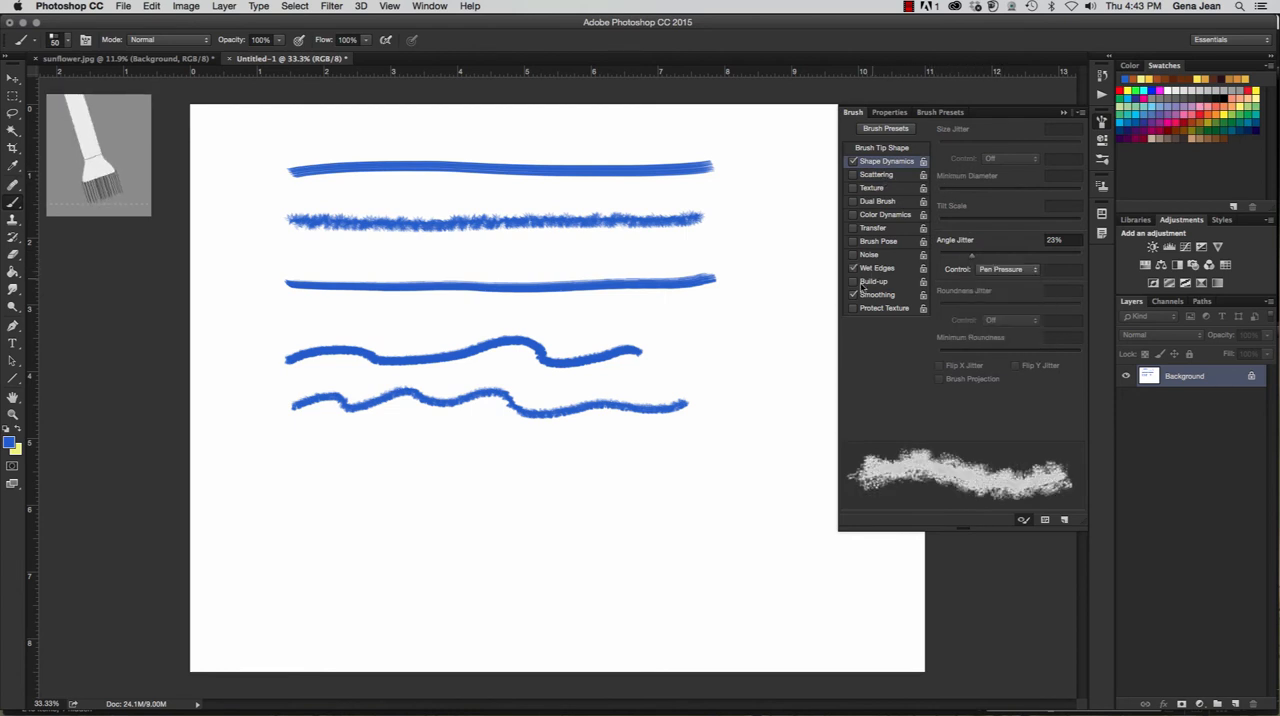
# - Paint four wavy light-blue strokes across the lower half of the canvas with the wet-edged brush
pyautogui.moveTo(302, 478); pyautogui.dragTo(704, 479)
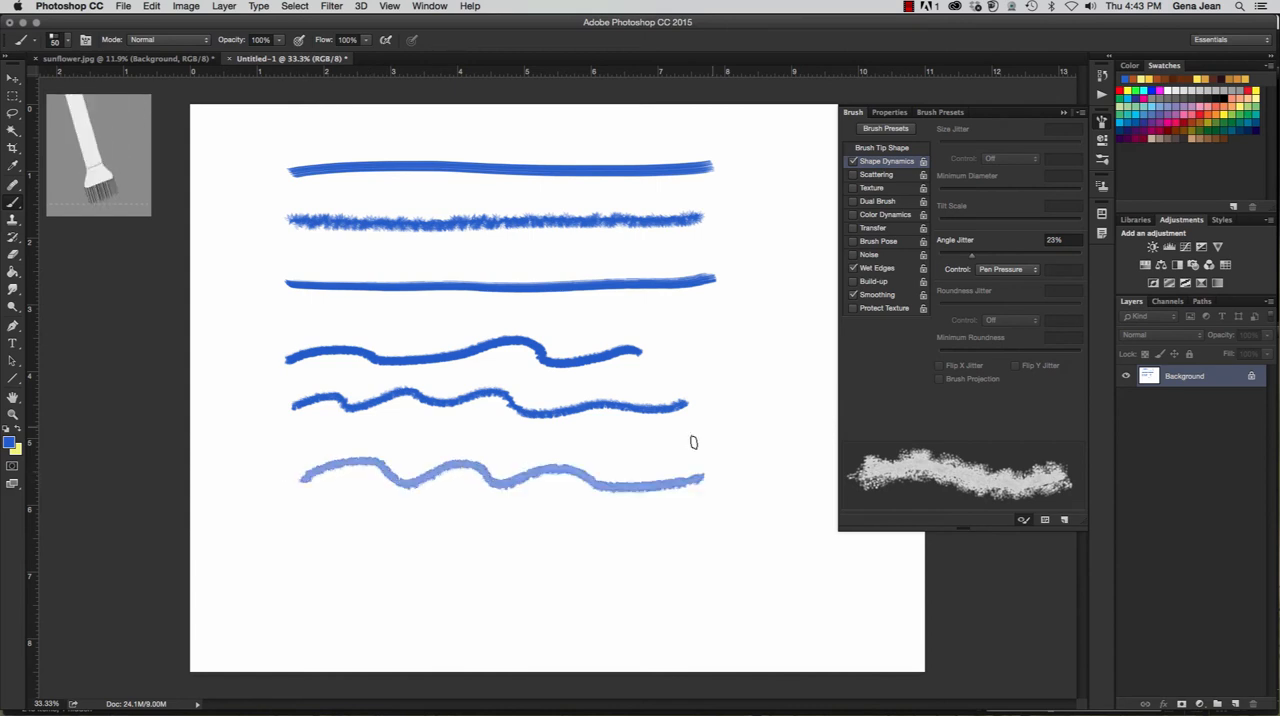
pyautogui.moveTo(290, 548)
pyautogui.mouseDown()
pyautogui.moveTo(345, 541)
pyautogui.moveTo(433, 562)
pyautogui.moveTo(626, 545)
pyautogui.mouseUp()
pyautogui.moveTo(556, 498)
pyautogui.mouseDown()
pyautogui.moveTo(380, 508)
pyautogui.moveTo(330, 495)
pyautogui.mouseUp()
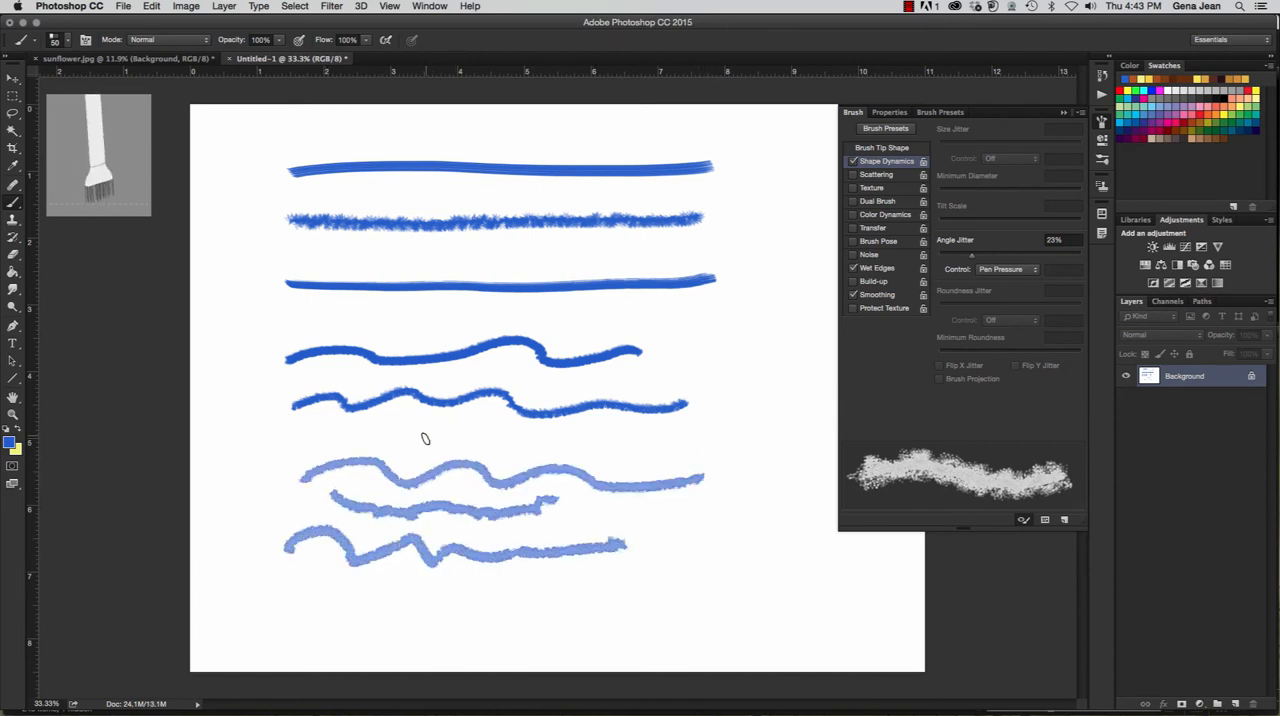
pyautogui.moveTo(421, 437)
pyautogui.mouseDown()
pyautogui.moveTo(643, 428)
pyautogui.moveTo(686, 420)
pyautogui.mouseUp()
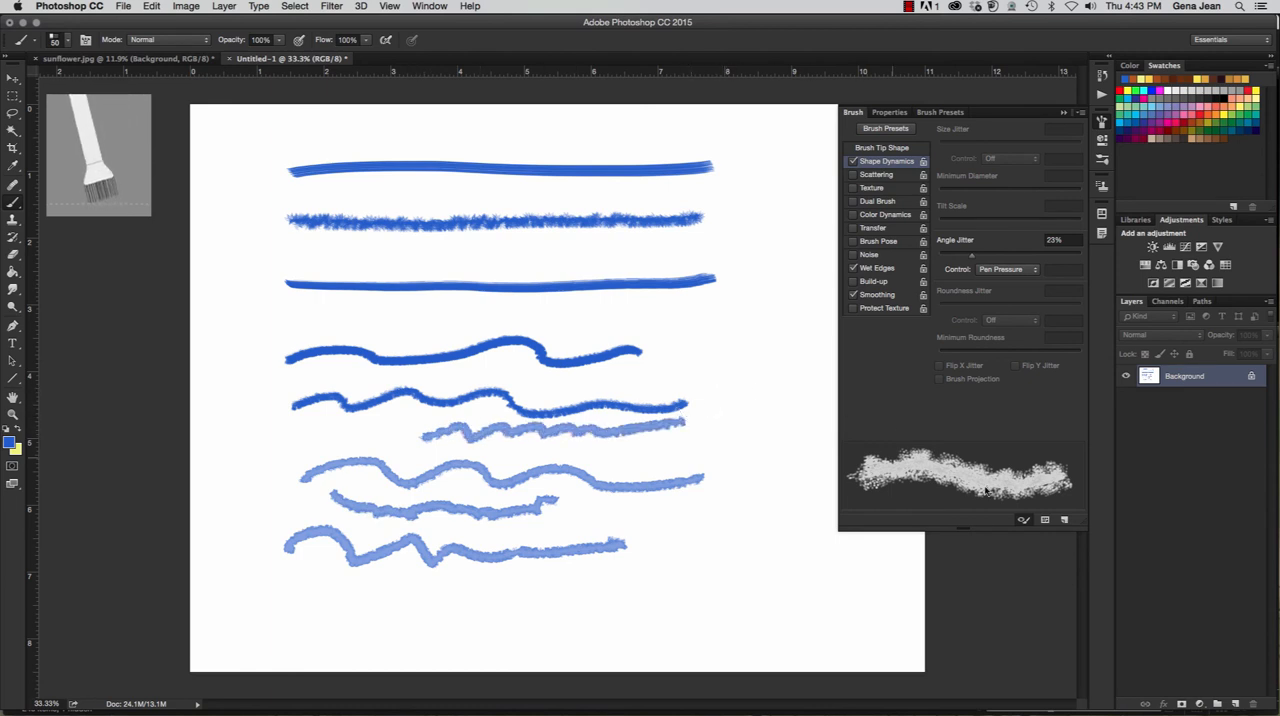
# - Save the brush with its size as a preset named Flat Blunt wet, and switch Scattering on for the current brush
pyautogui.click(1065, 522)
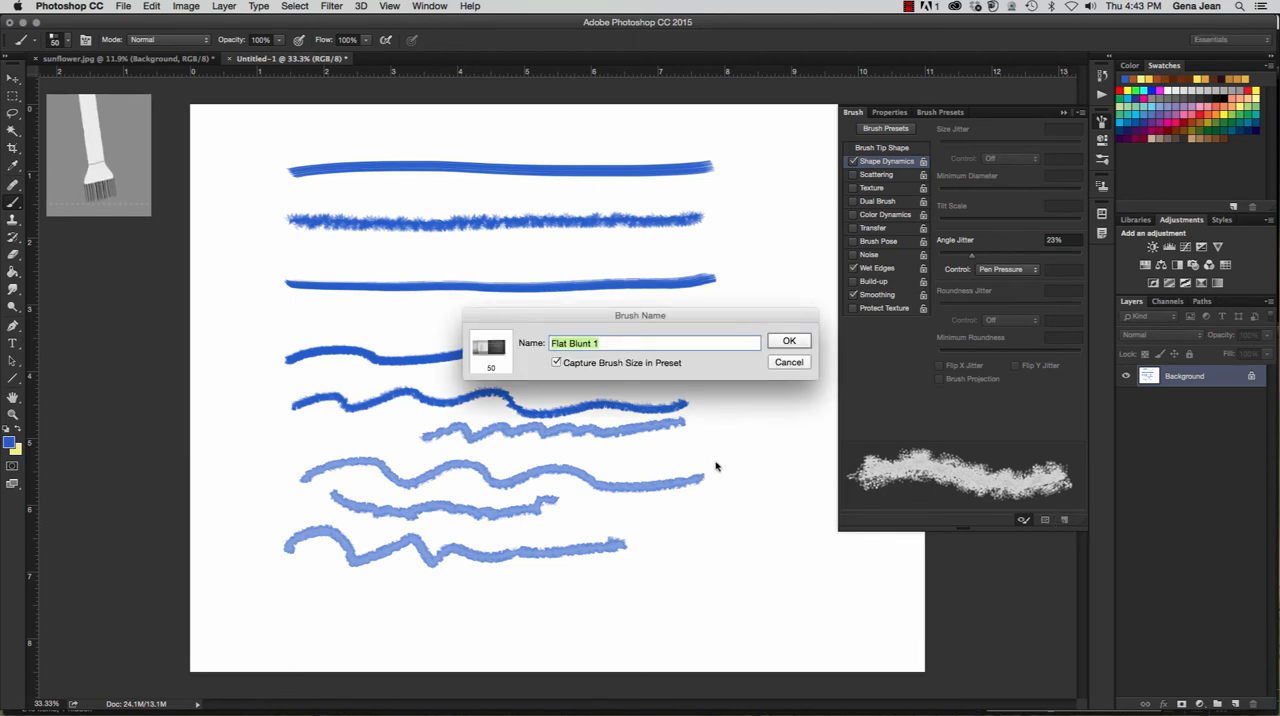
pyautogui.write('Flat Blunt wet')
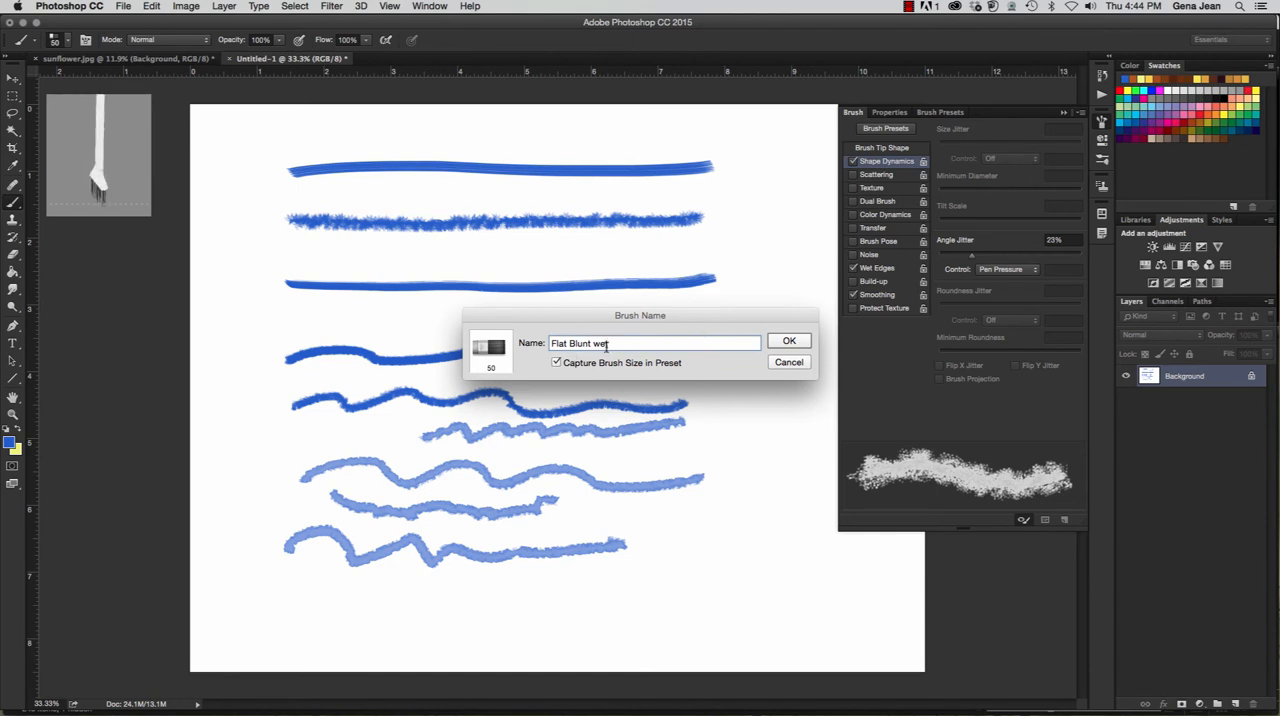
pyautogui.click(788, 341)
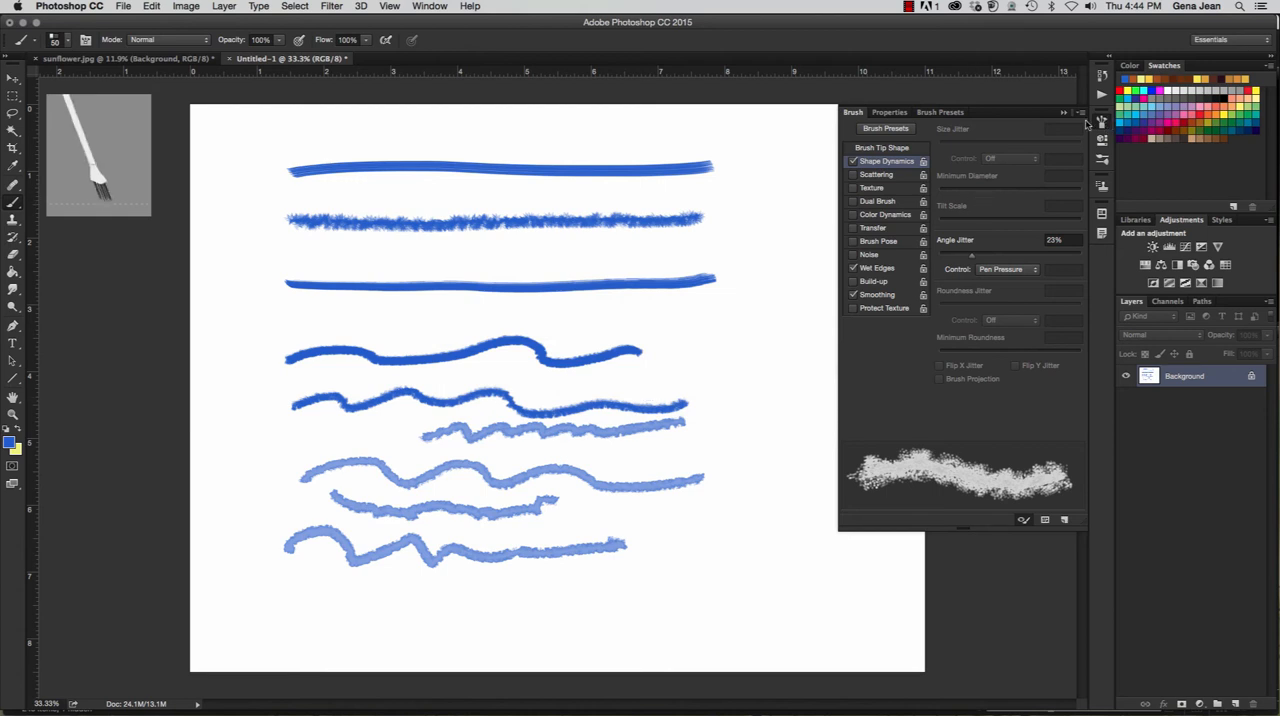
pyautogui.click(53, 43)
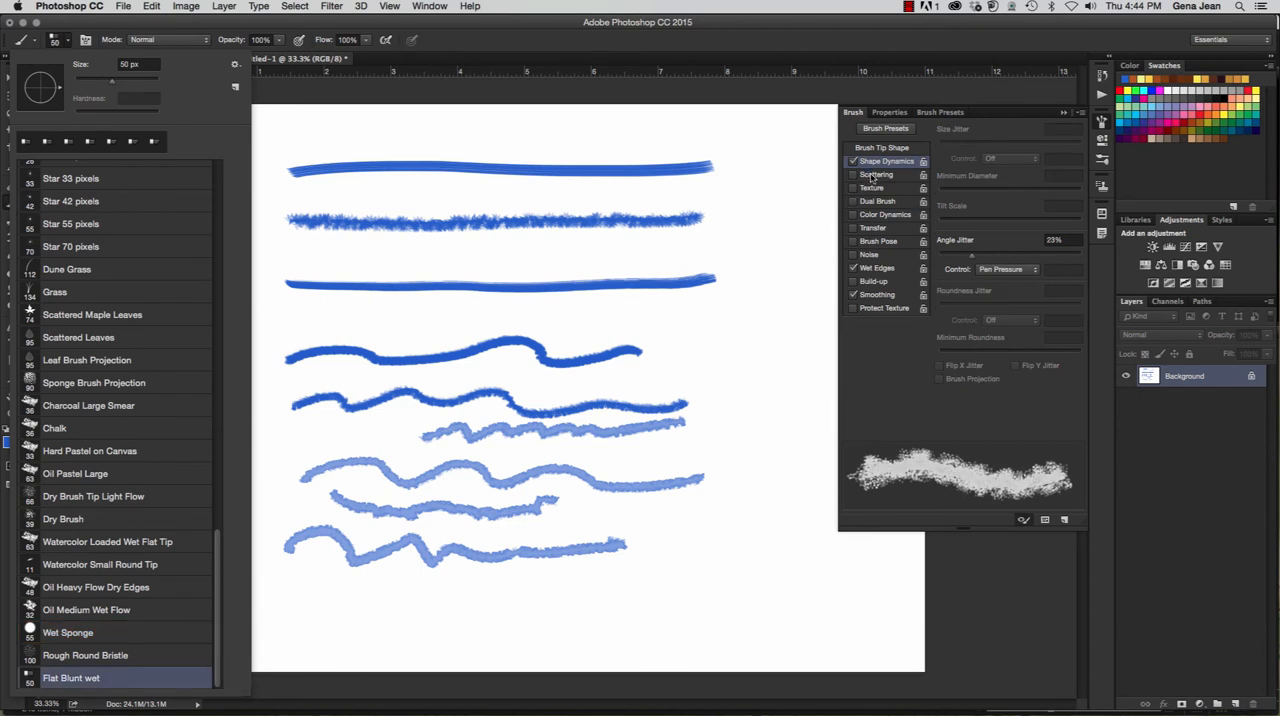
pyautogui.click(872, 175)
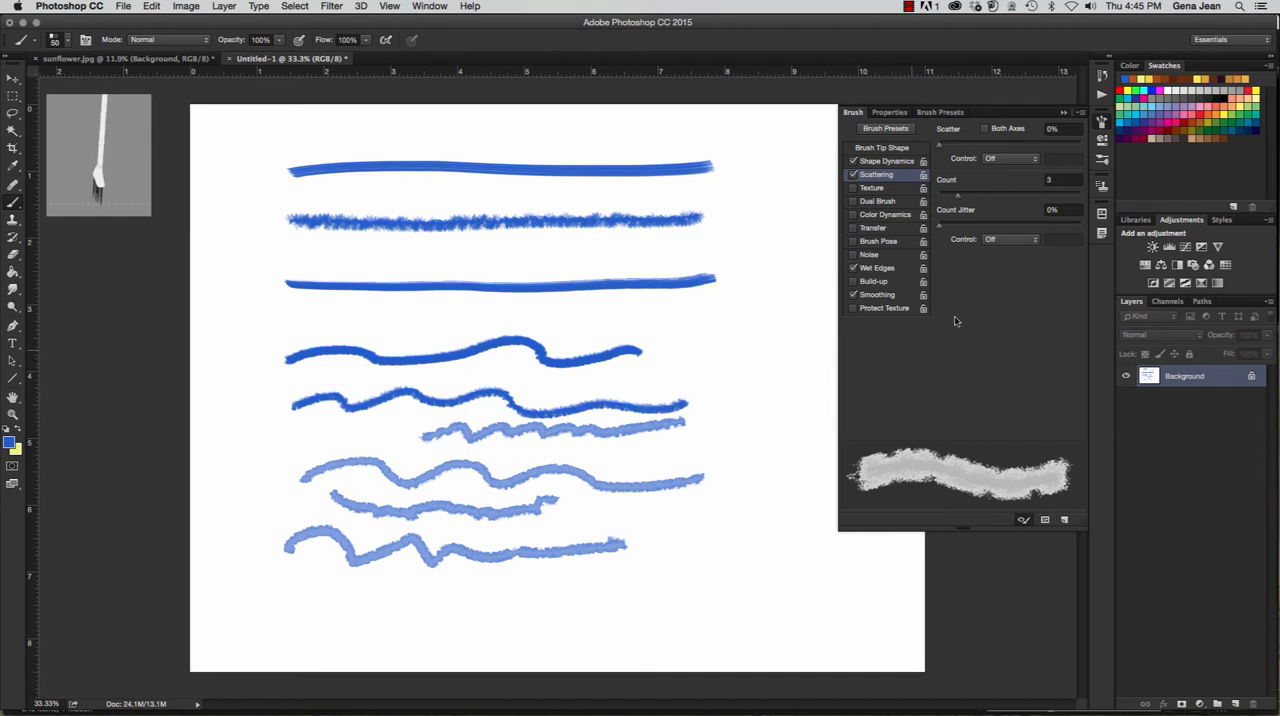
pyautogui.click(123, 7)
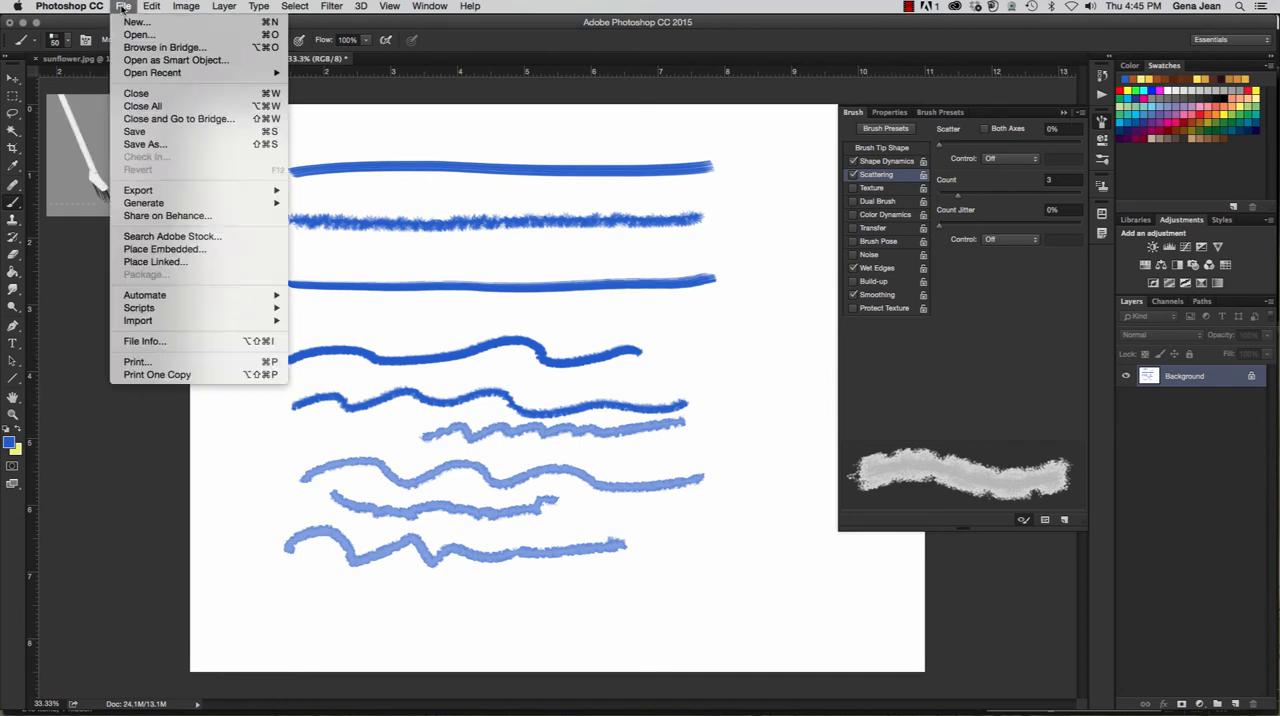
pyautogui.click(123, 7)
pyautogui.click(123, 7)
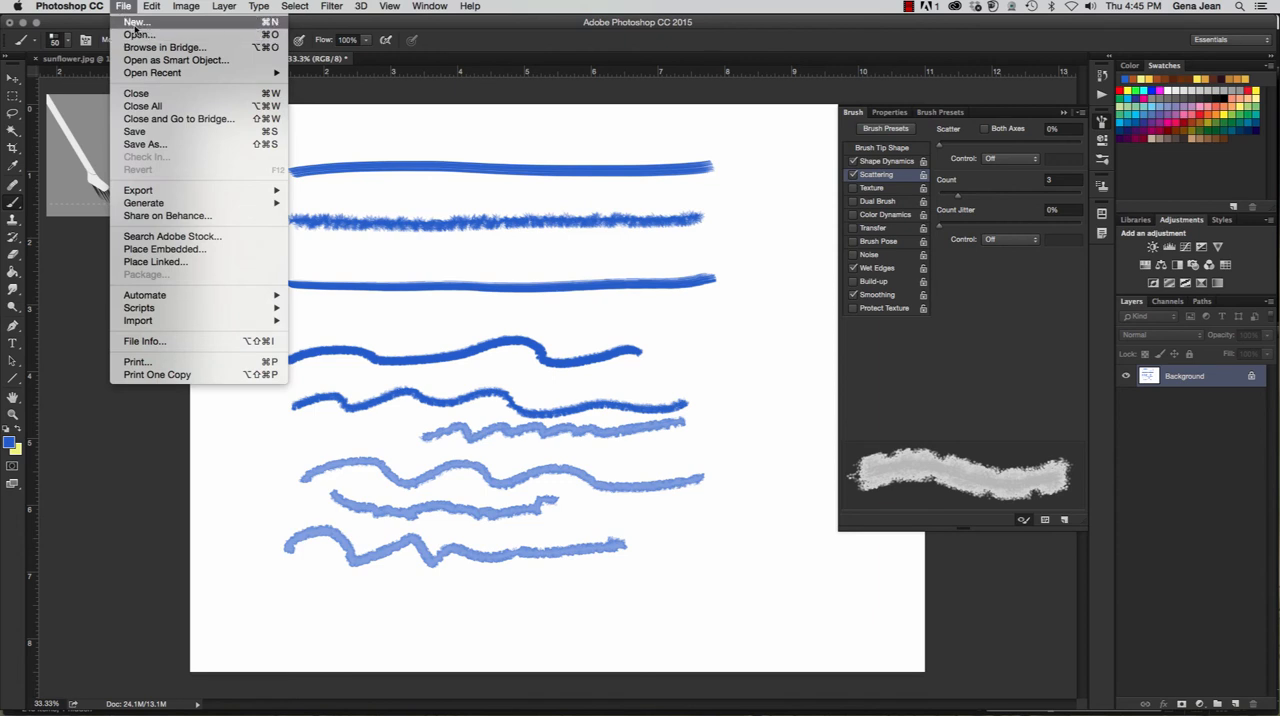
pyautogui.click(134, 22)
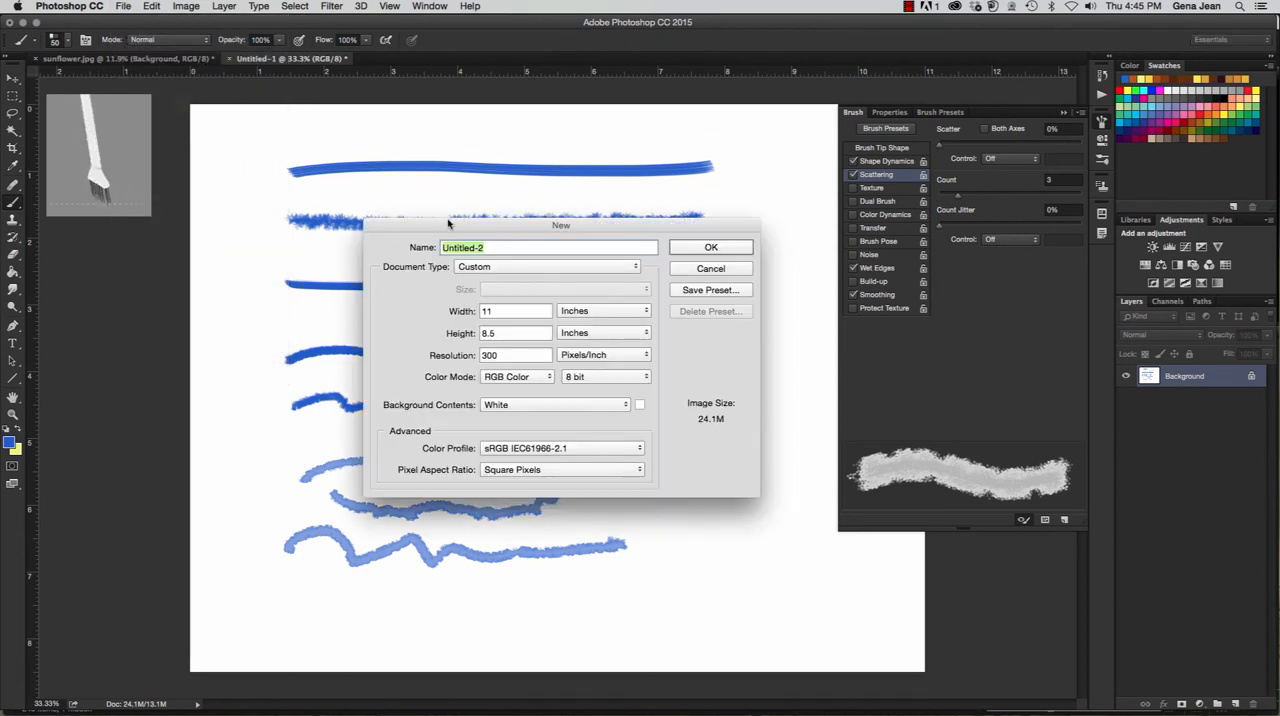
pyautogui.write('12EJean_sign')
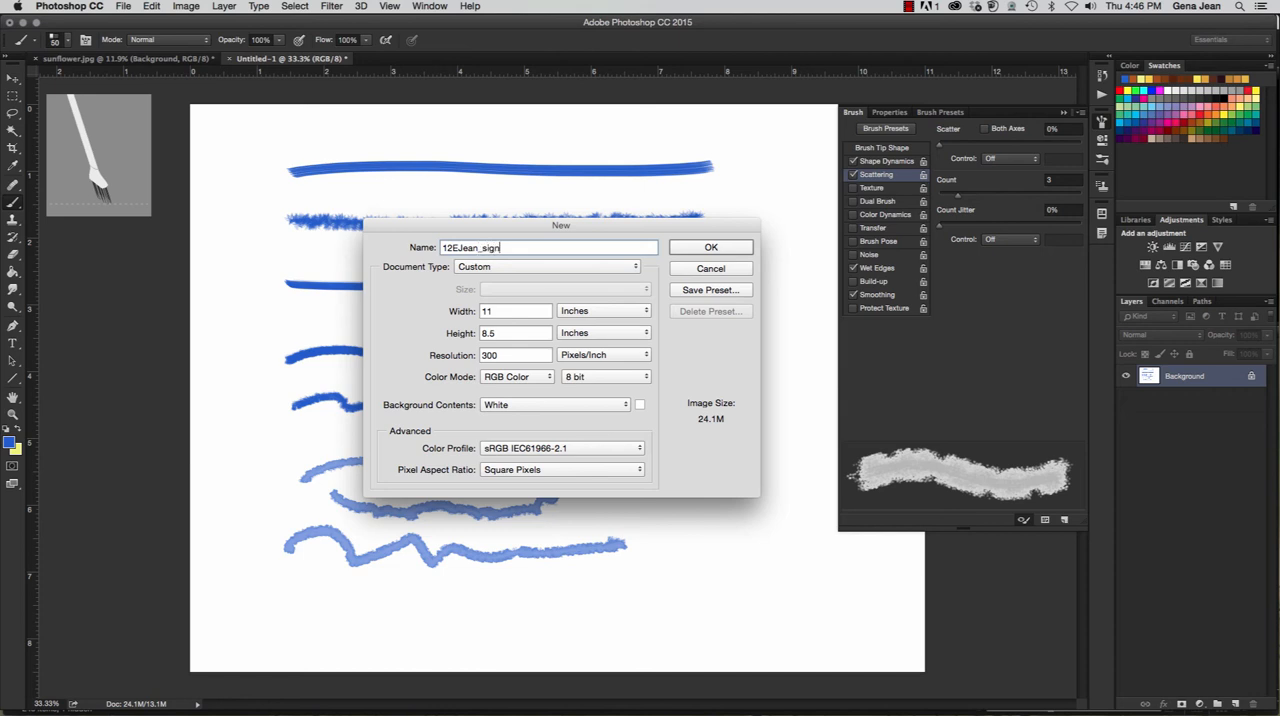
pyautogui.write('ure')
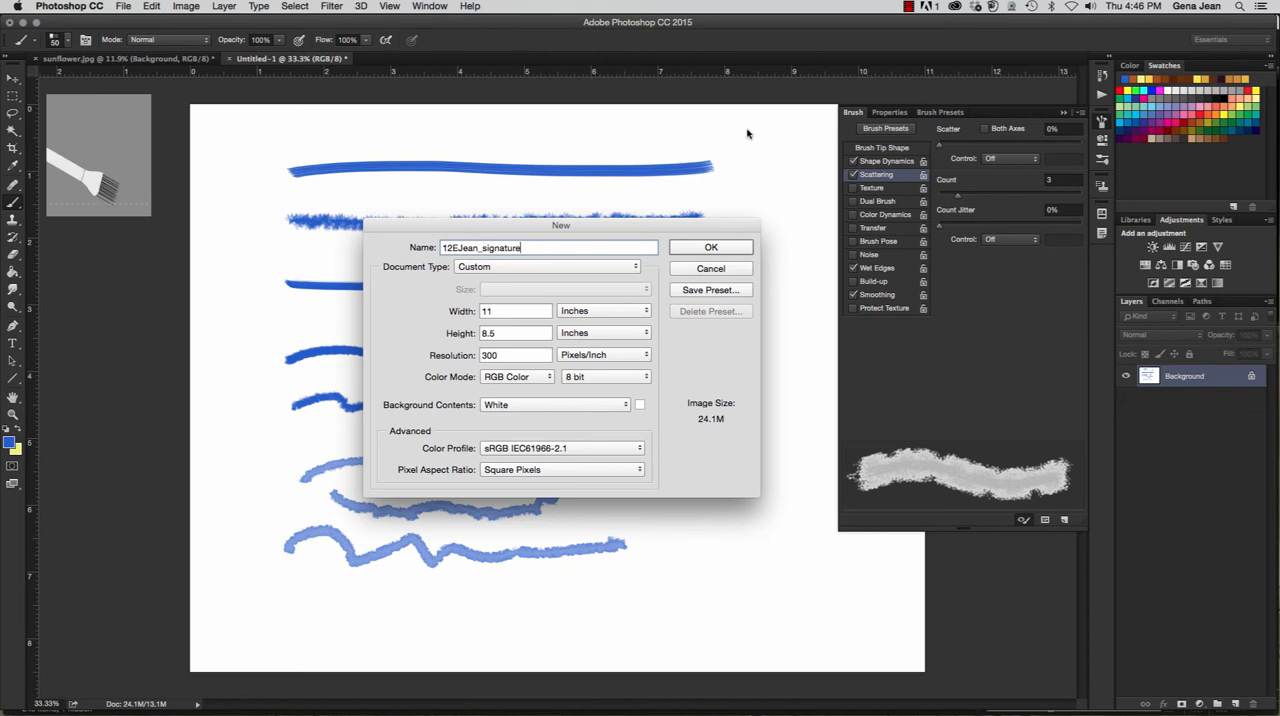
pyautogui.click(720, 248)
pyautogui.click(362, 59)
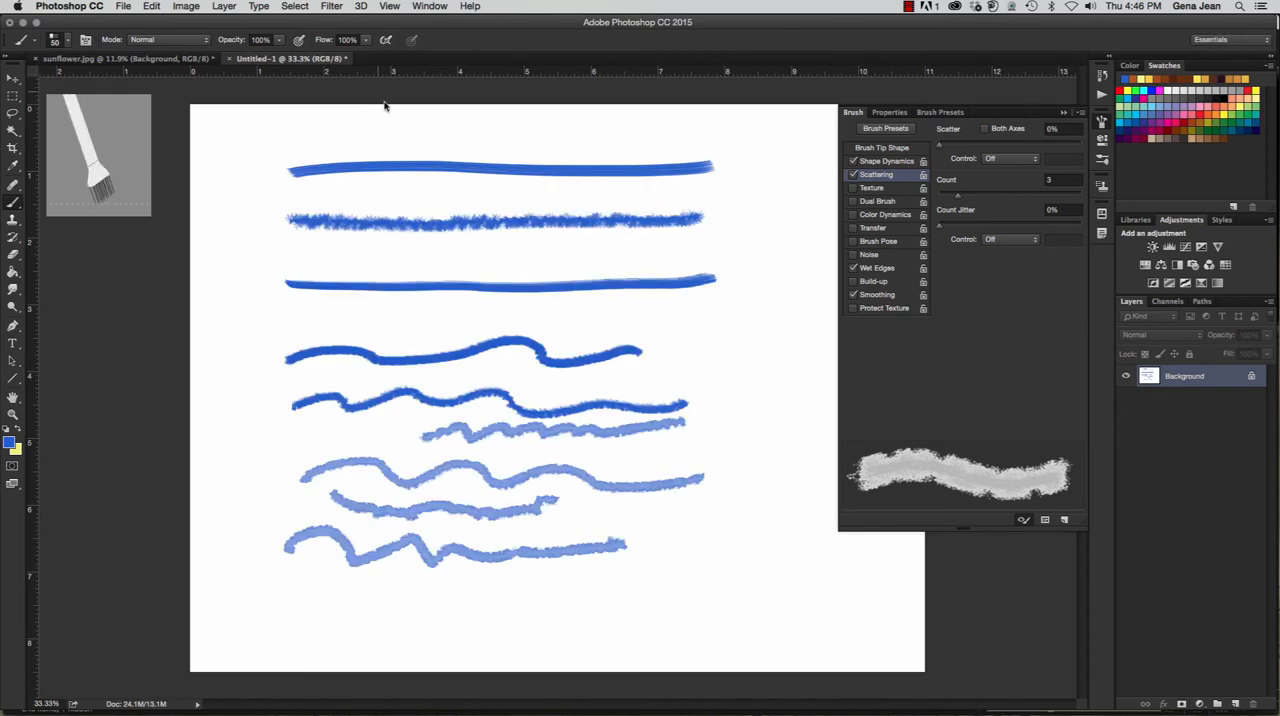
# - Start a new document, enter a signature file name, and set its width and height to 4 inches each
pyautogui.click(123, 6)
pyautogui.click(140, 27)
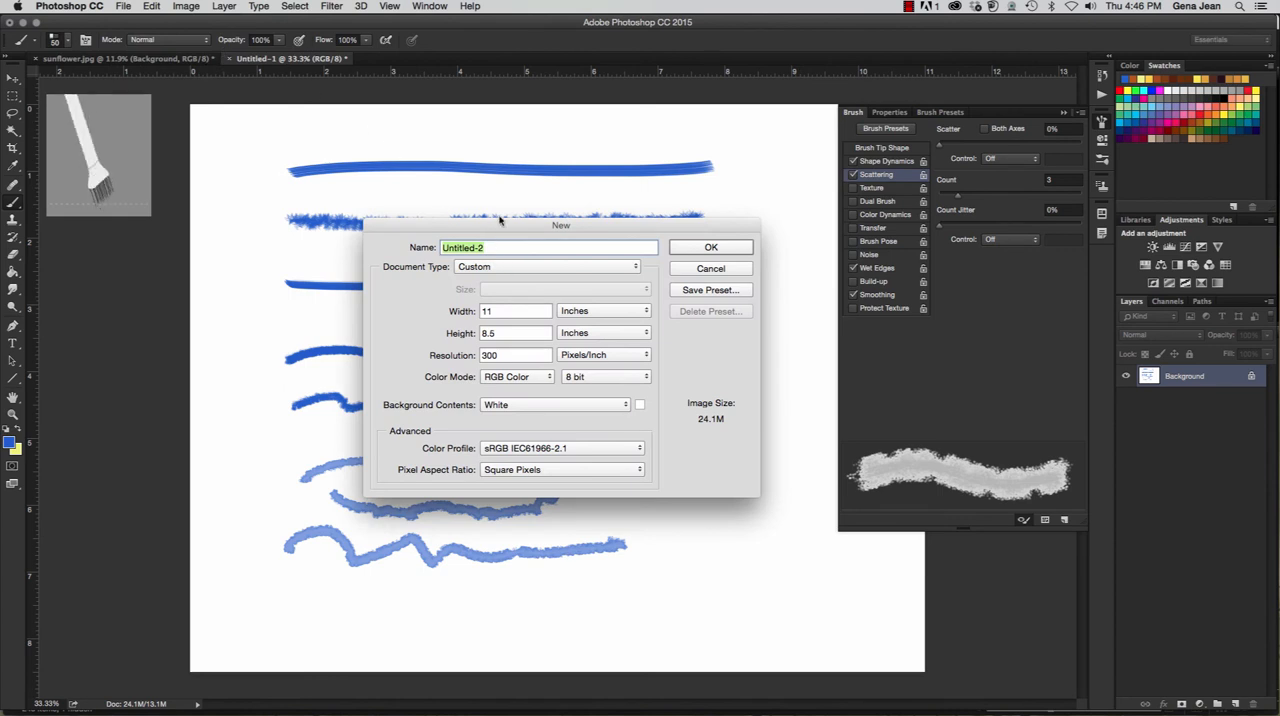
pyautogui.write('12EJean_signature')
pyautogui.click(500, 311)
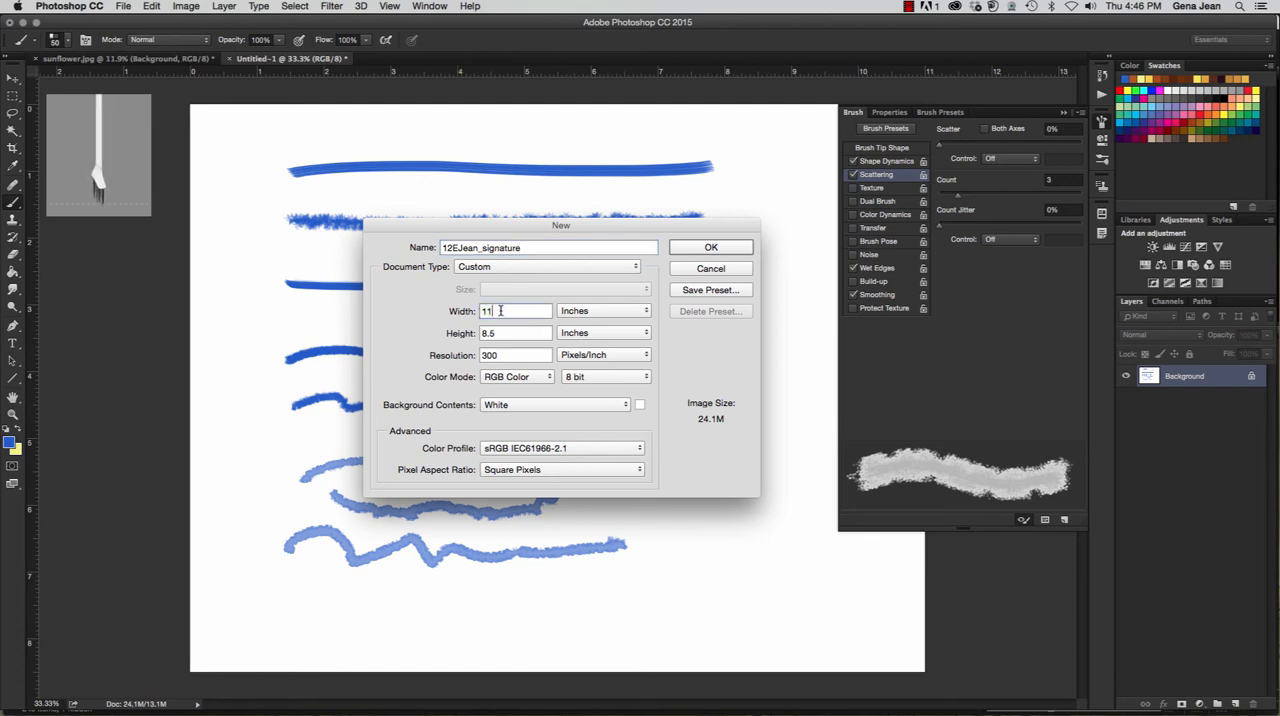
pyautogui.write('4')
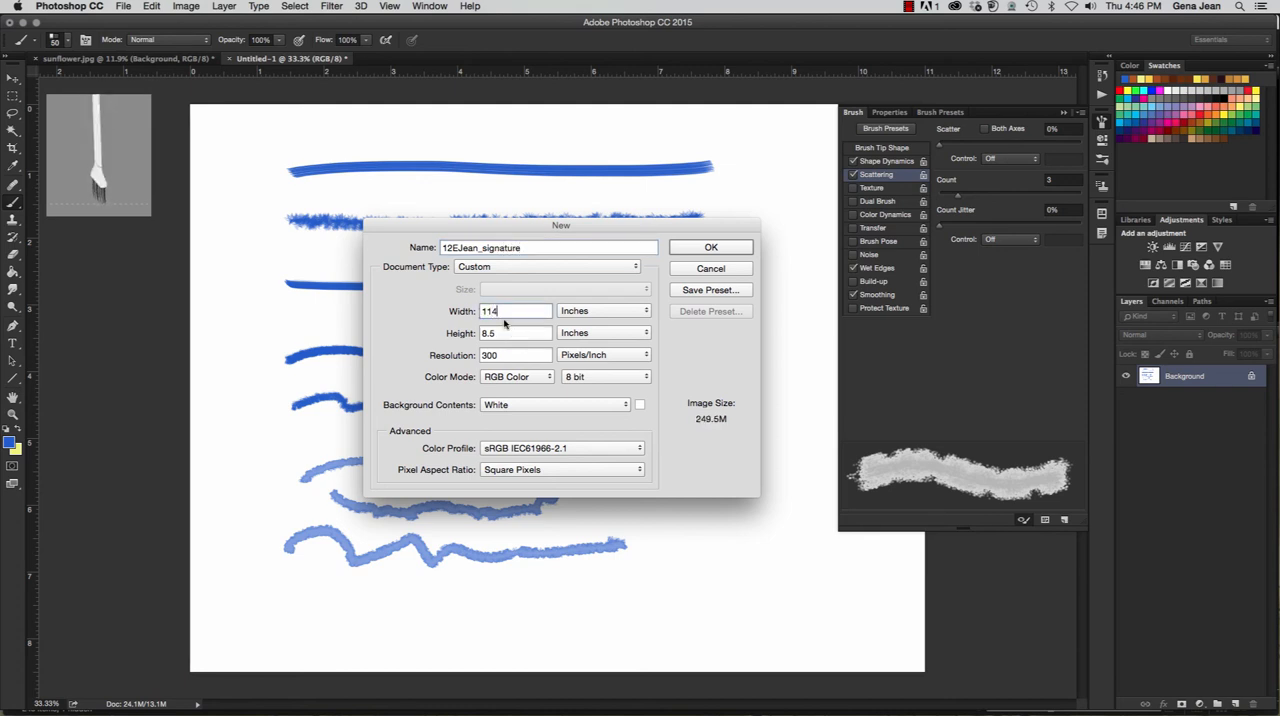
pyautogui.doubleClick(503, 316)
pyautogui.write('4')
pyautogui.press('Tab')
pyautogui.write('4')
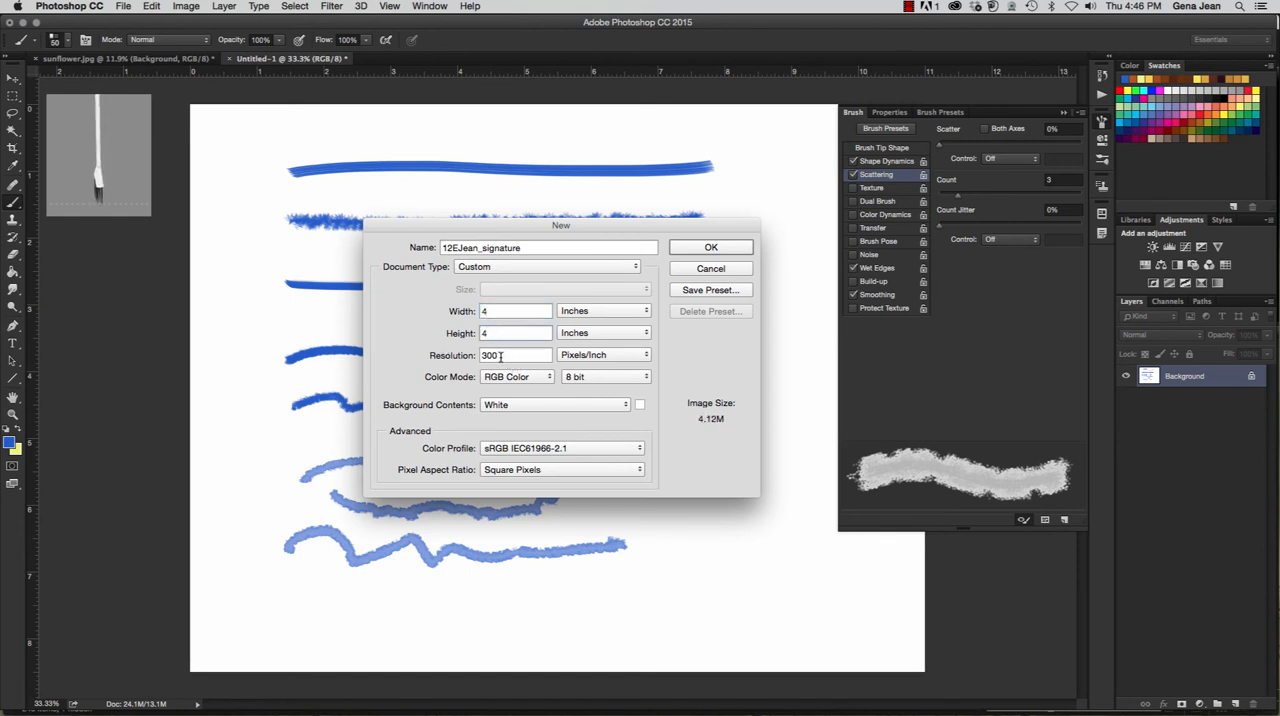
# - Give the new document transparent background contents at 300 pixels/inch and create it
pyautogui.doubleClick(508, 355)
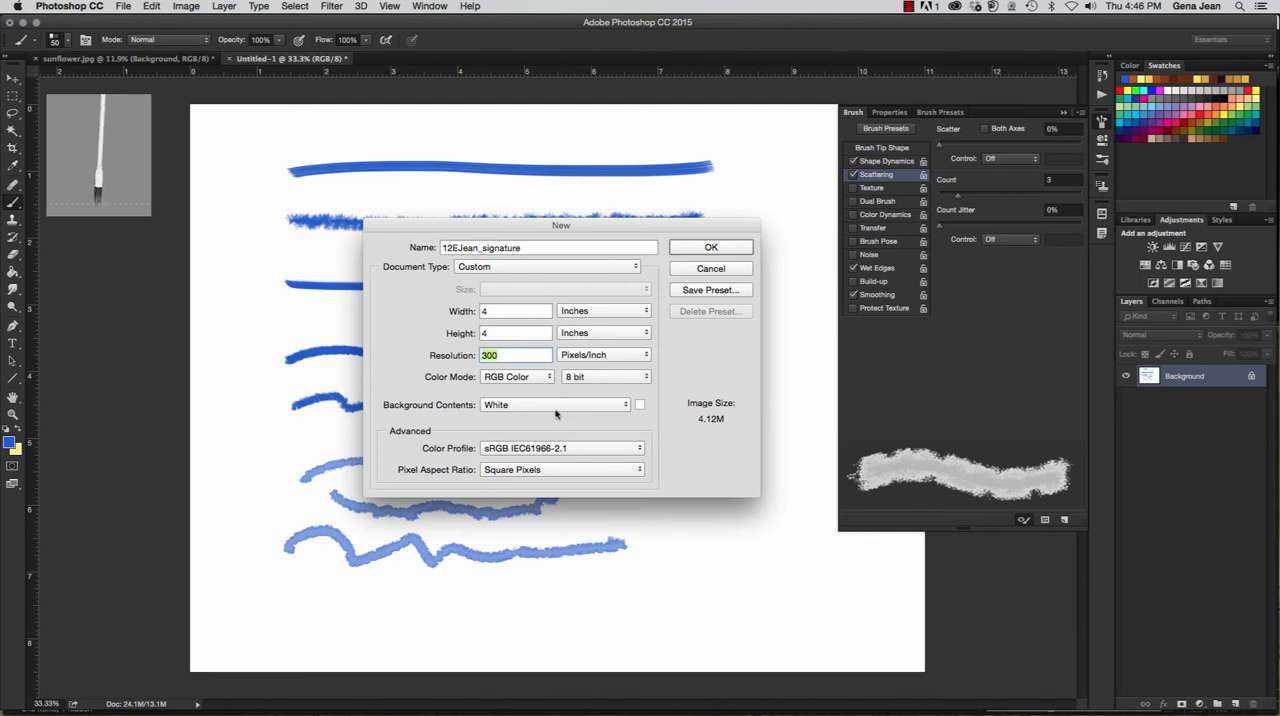
pyautogui.click(556, 408)
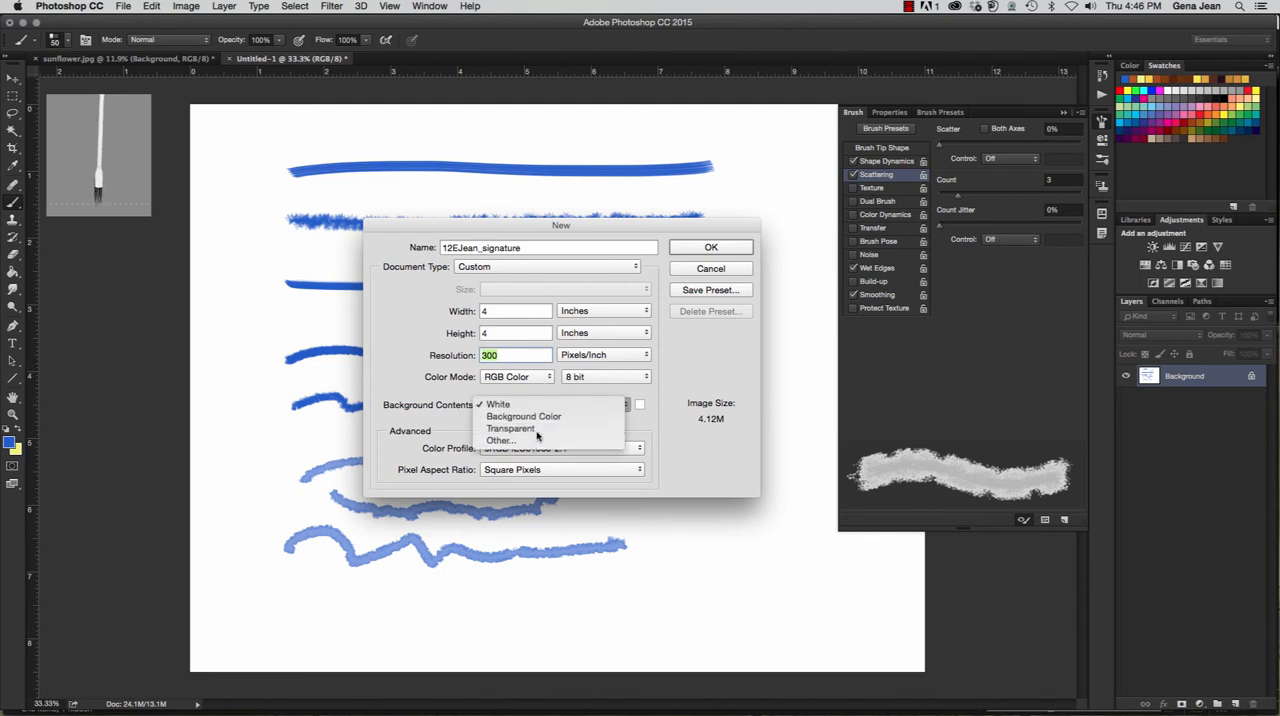
pyautogui.click(537, 432)
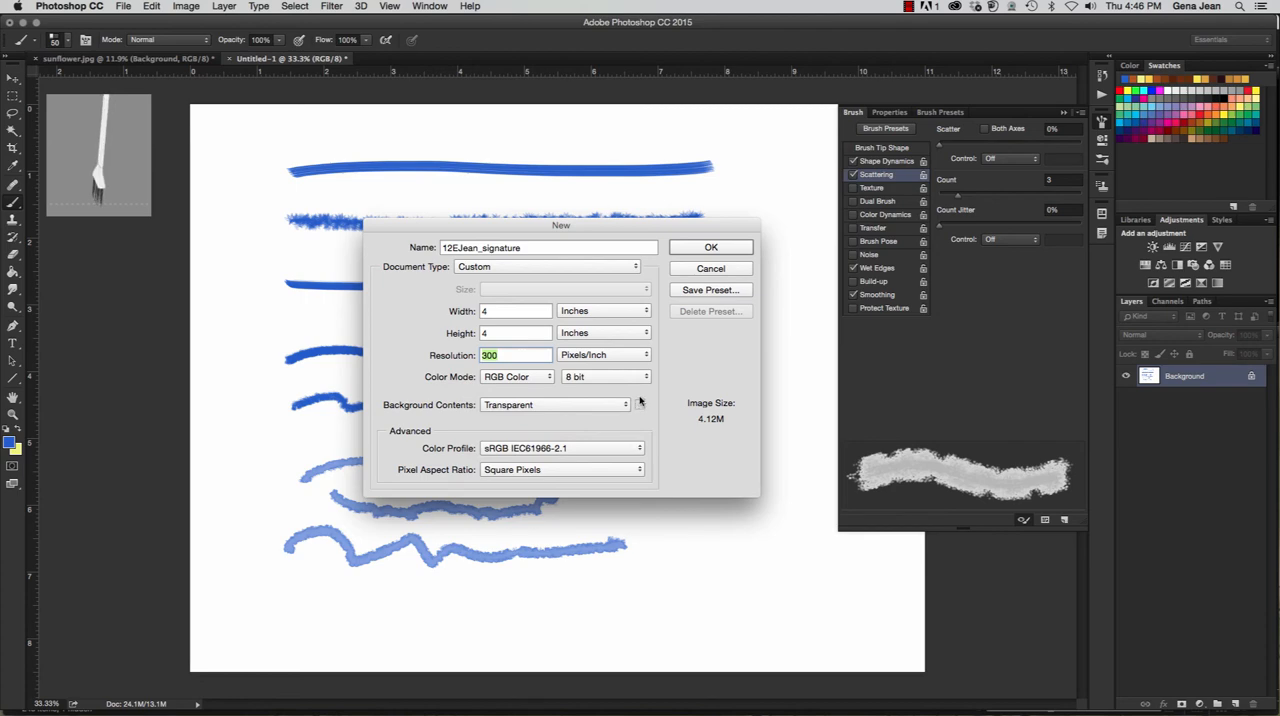
pyautogui.click(733, 254)
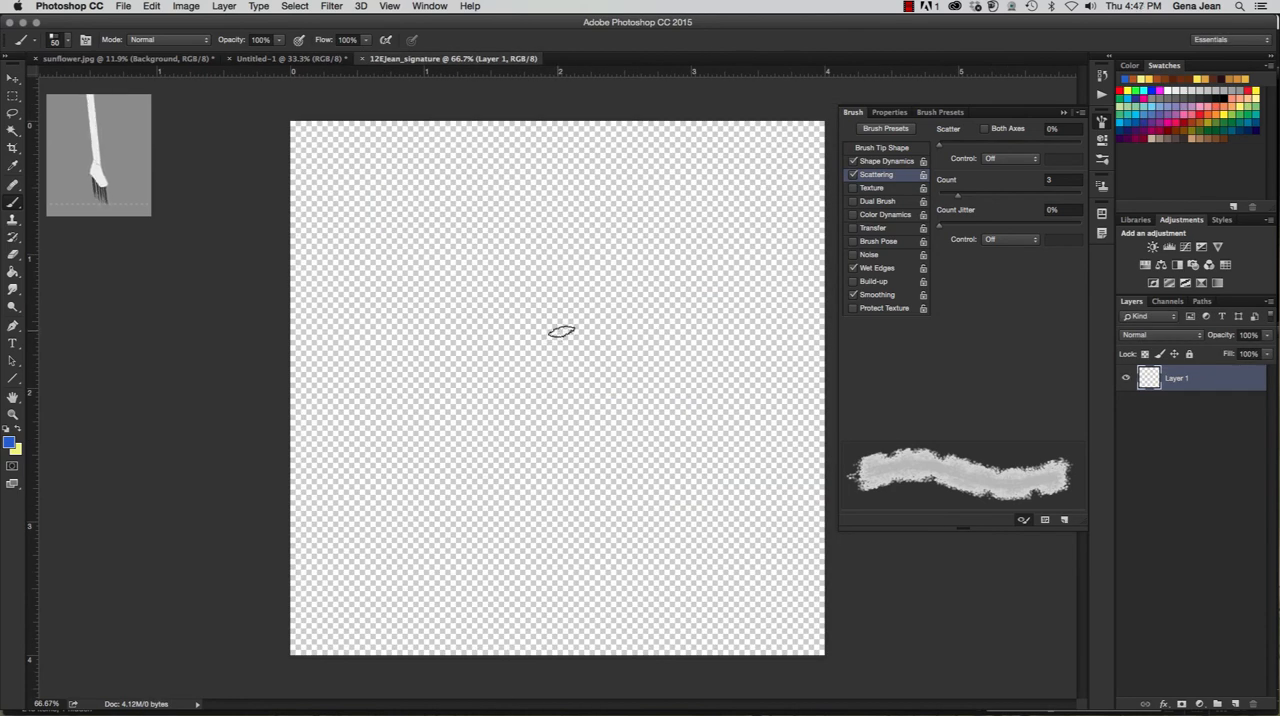
# - Choose the Flat Angle Low Bristle Count brush and reduce its size to 19 px
pyautogui.click(68, 41)
pyautogui.scroll(15, 222, 175)
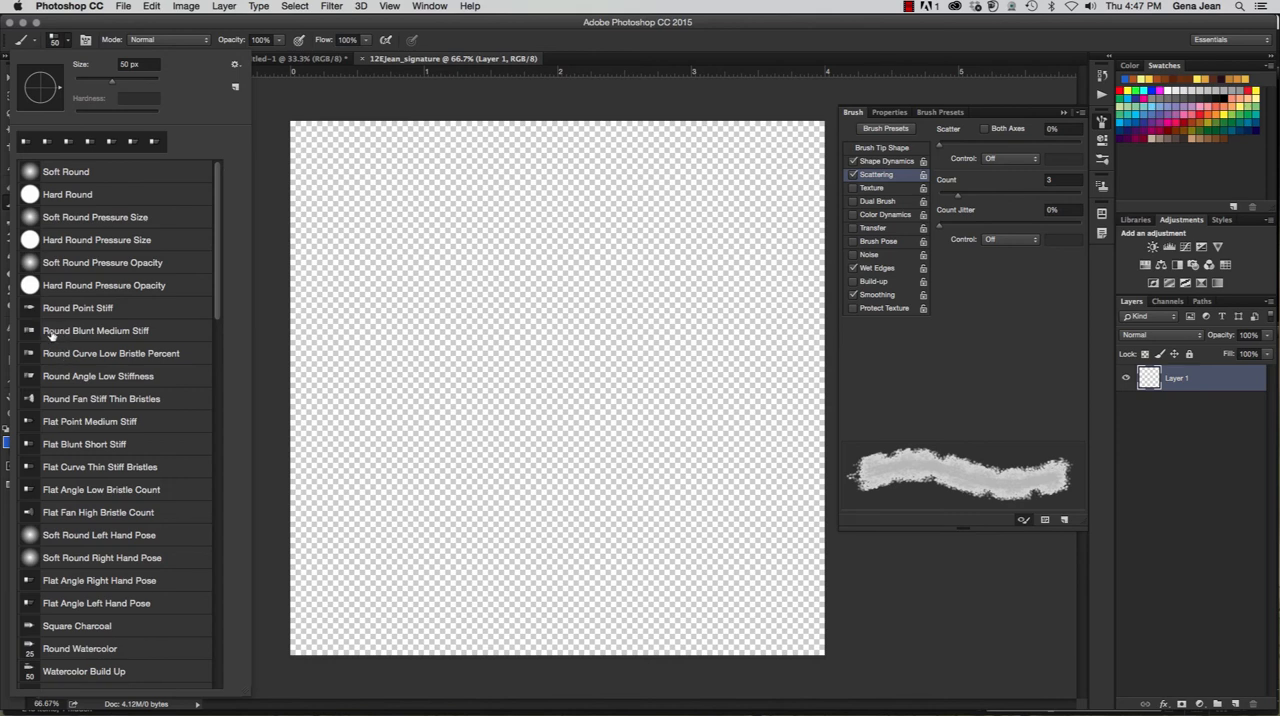
pyautogui.click(72, 490)
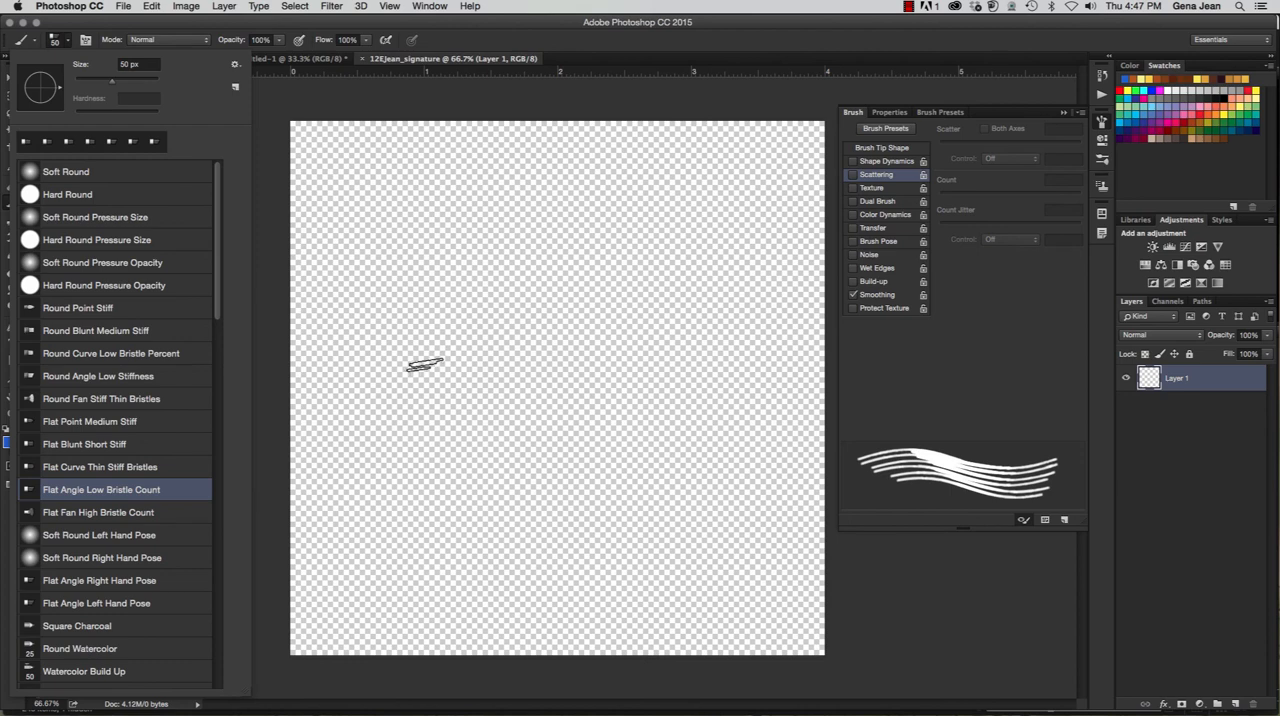
pyautogui.press('[')
pyautogui.press('[')
pyautogui.press('[')
pyautogui.press('[')
pyautogui.press('[')
pyautogui.press('[')
pyautogui.press('[')
# - Try out a handwritten signature in blue and revert the document to its New history state
pyautogui.moveTo(455, 376)
pyautogui.mouseDown()
pyautogui.moveTo(422, 347)
pyautogui.moveTo(440, 307)
pyautogui.moveTo(440, 371)
pyautogui.moveTo(408, 442)
pyautogui.moveTo(391, 438)
pyautogui.moveTo(414, 395)
pyautogui.moveTo(479, 358)
pyautogui.moveTo(473, 378)
pyautogui.moveTo(511, 353)
pyautogui.moveTo(499, 376)
pyautogui.moveTo(550, 357)
pyautogui.moveTo(608, 370)
pyautogui.mouseUp()
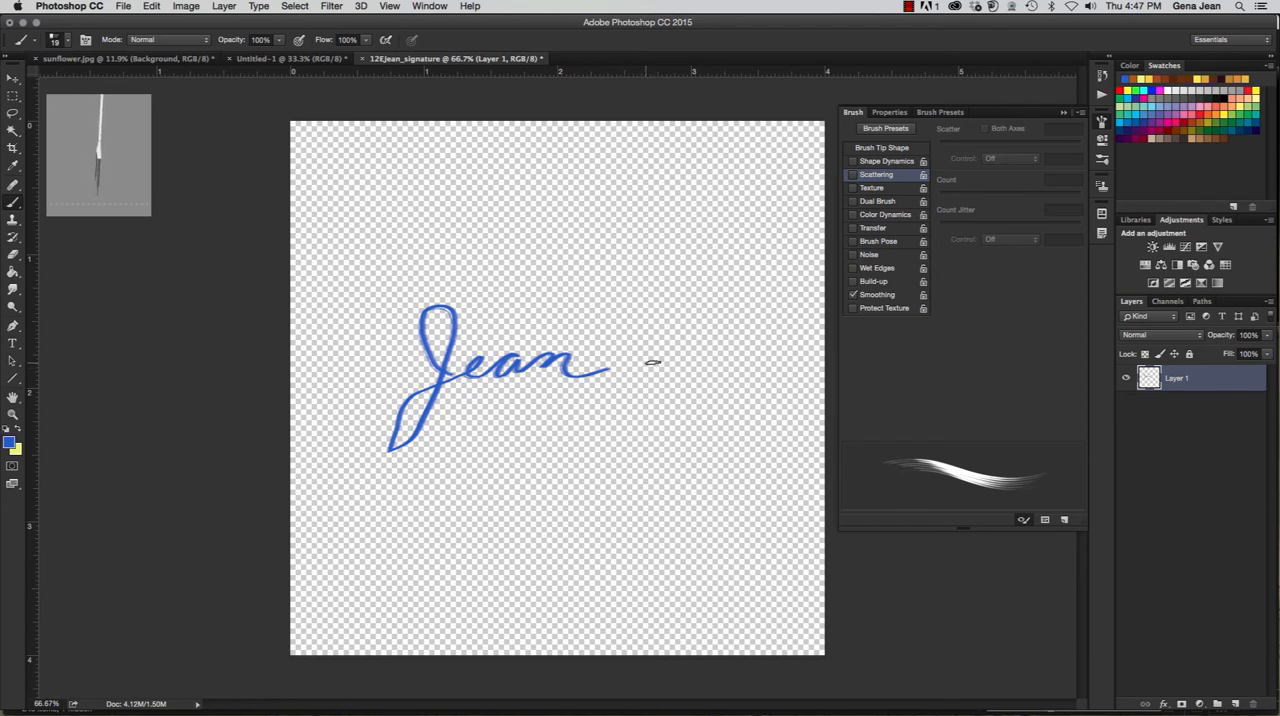
pyautogui.press('super+z')
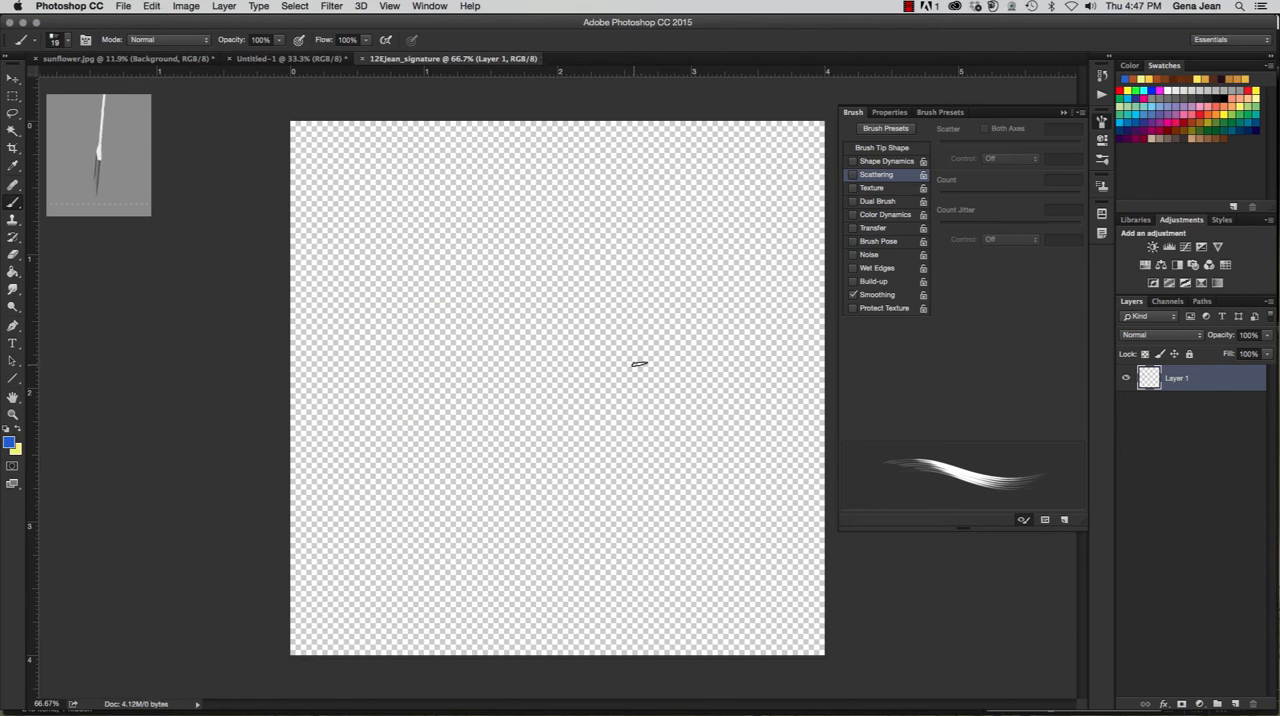
pyautogui.moveTo(388, 397)
pyautogui.mouseDown()
pyautogui.moveTo(431, 318)
pyautogui.moveTo(462, 318)
pyautogui.moveTo(412, 386)
pyautogui.moveTo(518, 398)
pyautogui.moveTo(565, 385)
pyautogui.moveTo(623, 440)
pyautogui.moveTo(667, 373)
pyautogui.moveTo(826, 358)
pyautogui.mouseUp()
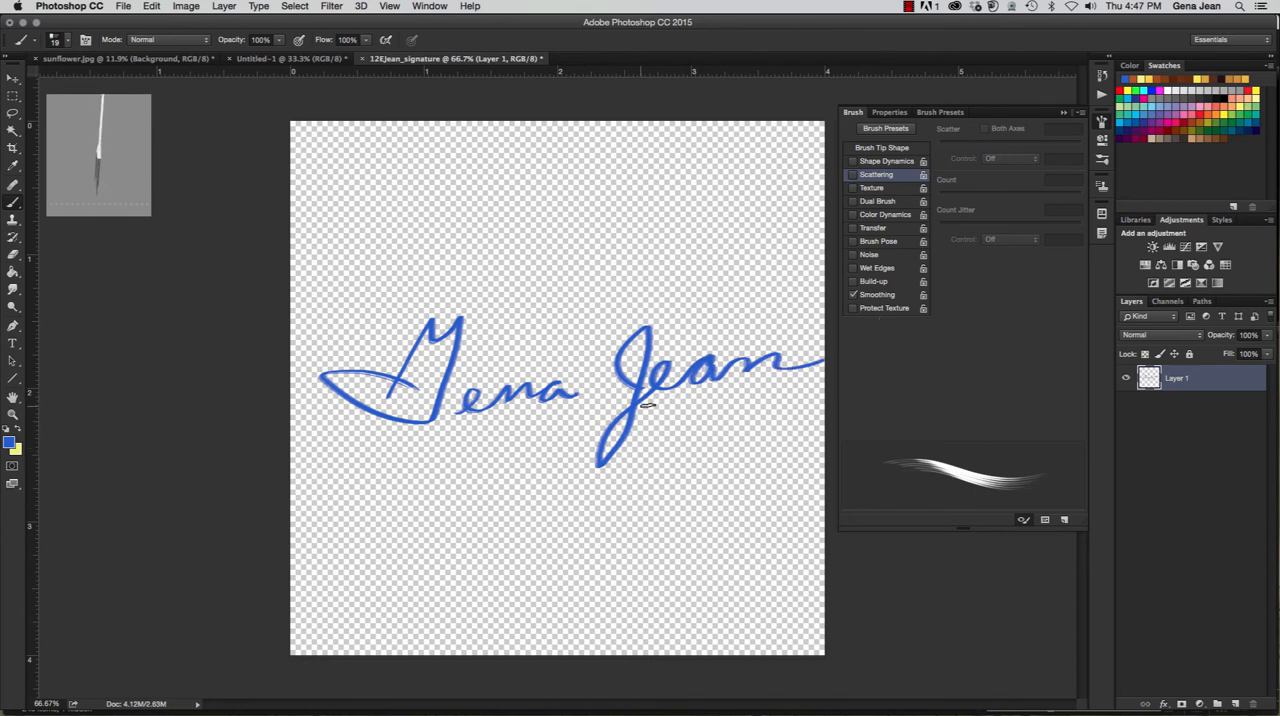
pyautogui.click(1064, 113)
pyautogui.click(1101, 76)
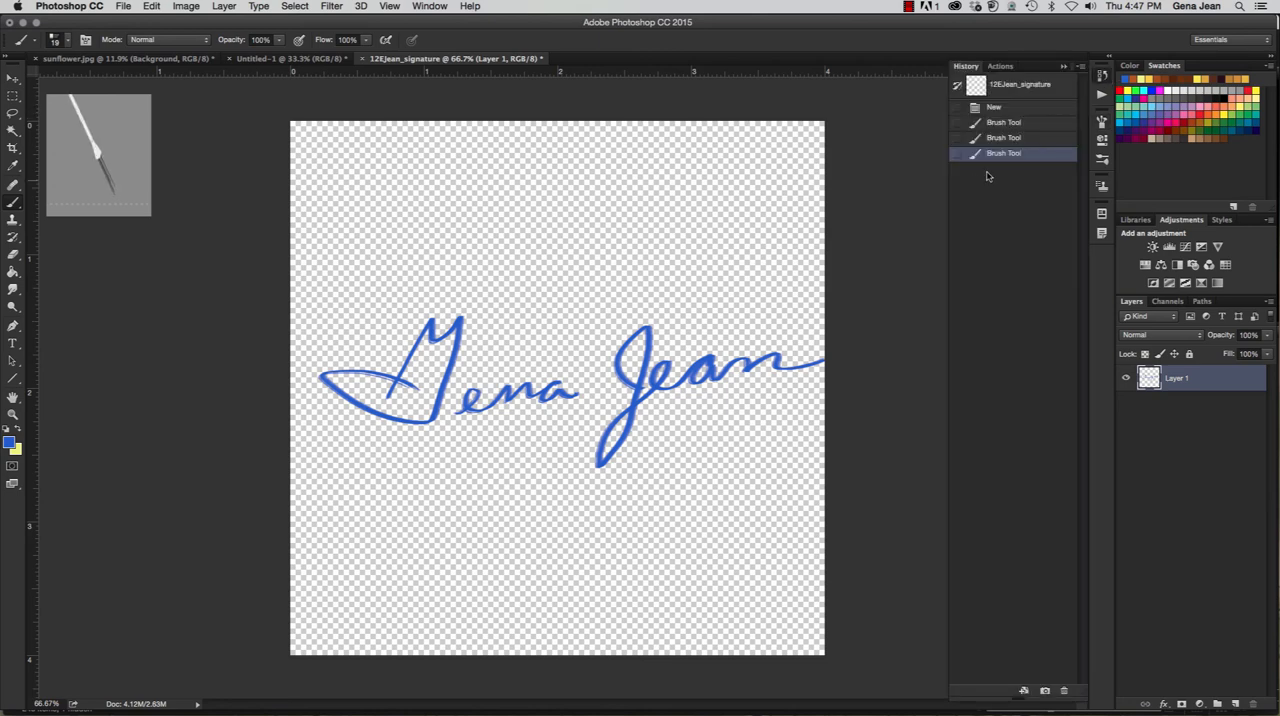
pyautogui.click(1008, 108)
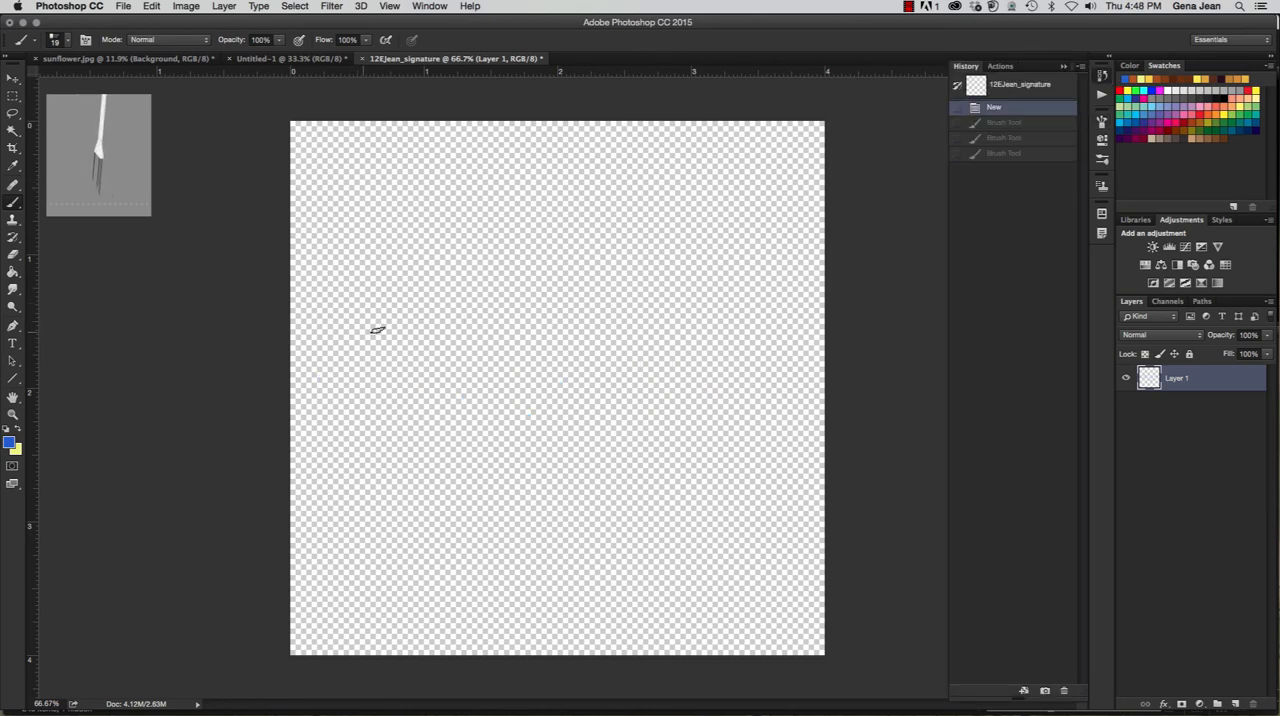
# - Handwrite the full signature in blue, about 3.5 inches wide, across the canvas above its middle, redoing the surname twice
pyautogui.moveTo(341, 378)
pyautogui.mouseDown()
pyautogui.moveTo(357, 290)
pyautogui.moveTo(384, 274)
pyautogui.moveTo(409, 351)
pyautogui.moveTo(307, 374)
pyautogui.moveTo(431, 358)
pyautogui.moveTo(464, 336)
pyautogui.moveTo(503, 337)
pyautogui.moveTo(514, 318)
pyautogui.moveTo(510, 338)
pyautogui.moveTo(540, 322)
pyautogui.mouseUp()
pyautogui.moveTo(584, 370)
pyautogui.mouseDown()
pyautogui.moveTo(615, 459)
pyautogui.moveTo(645, 352)
pyautogui.moveTo(686, 342)
pyautogui.moveTo(678, 364)
pyautogui.moveTo(786, 322)
pyautogui.mouseUp()
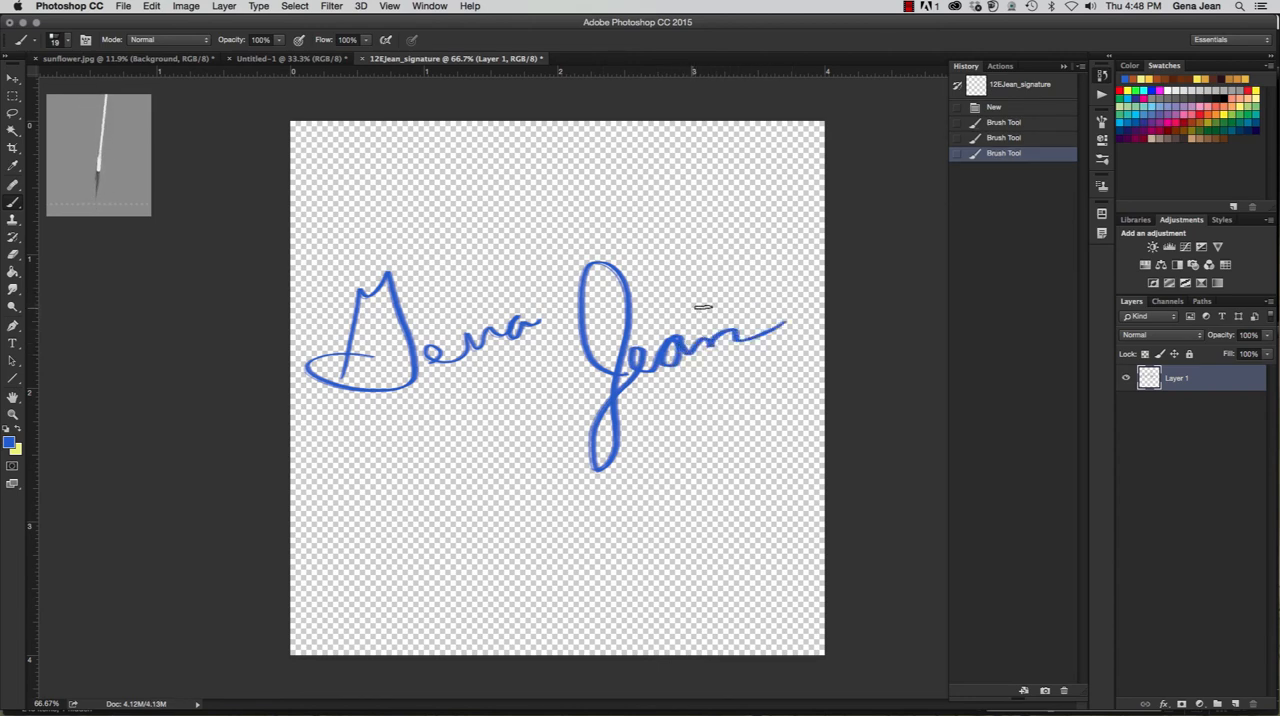
pyautogui.press('super+z')
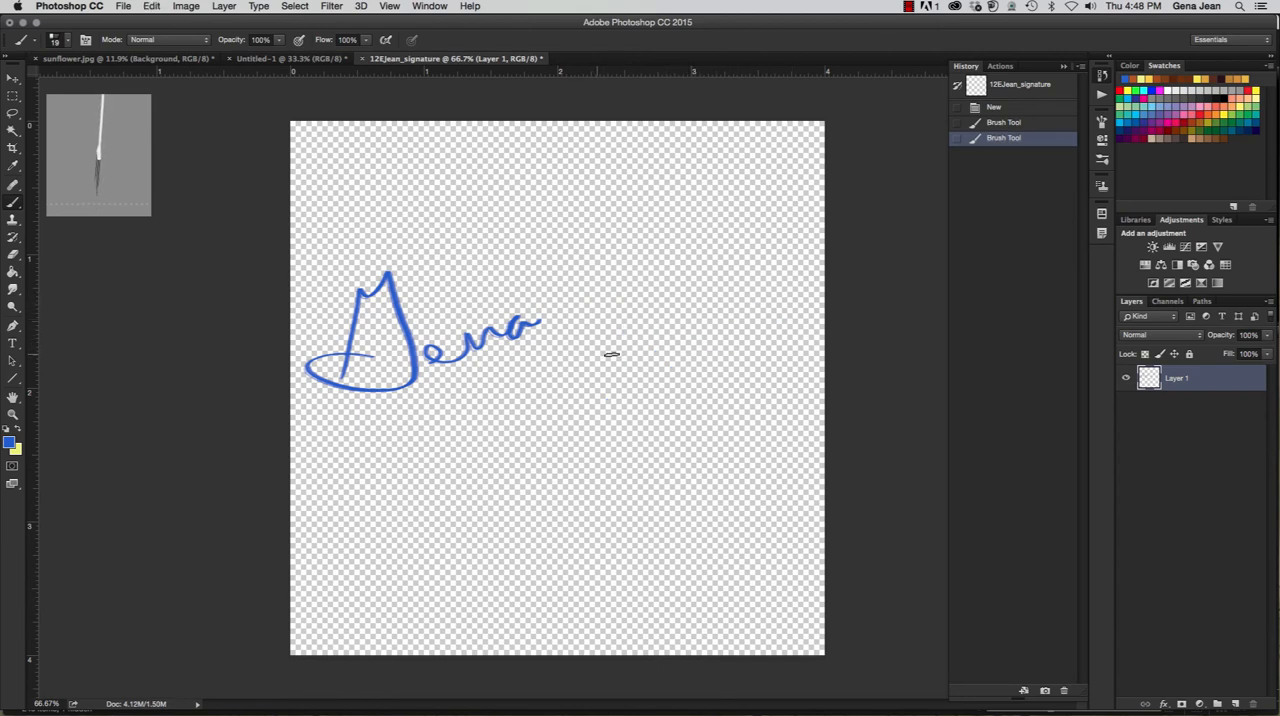
pyautogui.moveTo(592, 334)
pyautogui.mouseDown()
pyautogui.moveTo(596, 457)
pyautogui.moveTo(592, 383)
pyautogui.moveTo(616, 341)
pyautogui.moveTo(626, 358)
pyautogui.moveTo(652, 337)
pyautogui.moveTo(642, 334)
pyautogui.moveTo(652, 350)
pyautogui.moveTo(775, 312)
pyautogui.mouseUp()
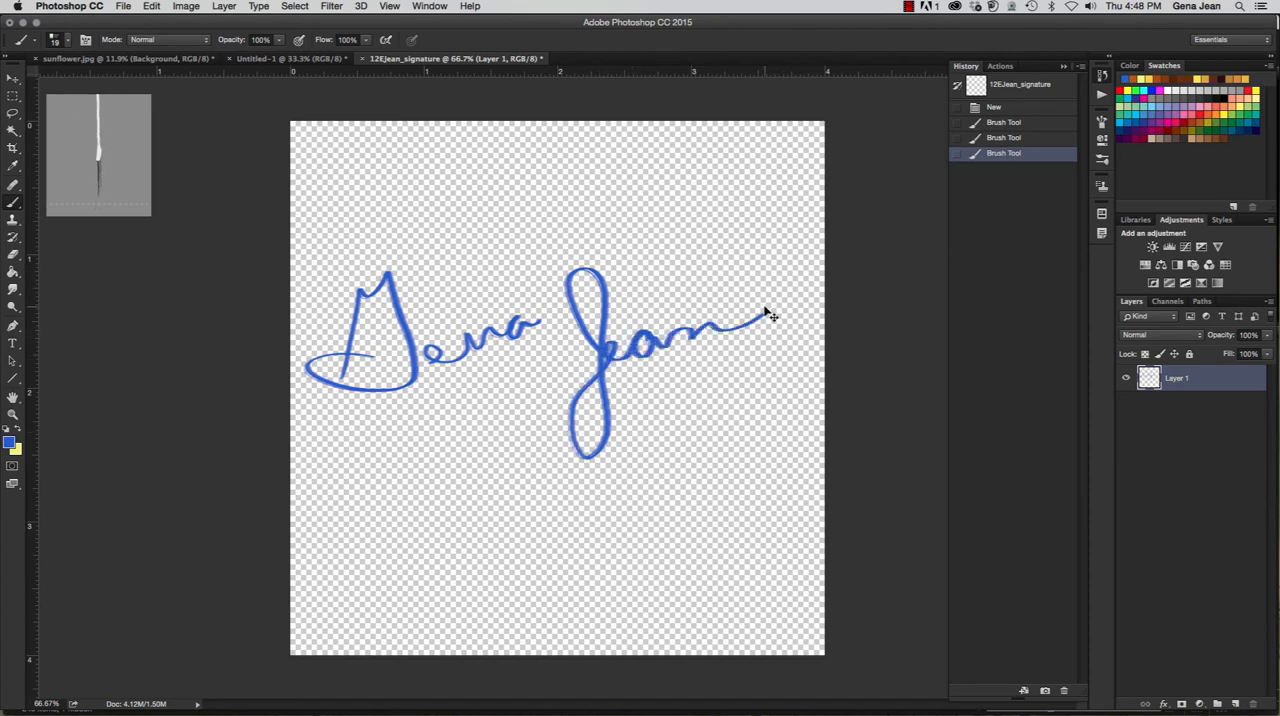
pyautogui.press('super+z')
pyautogui.moveTo(608, 362)
pyautogui.mouseDown()
pyautogui.moveTo(568, 274)
pyautogui.moveTo(603, 397)
pyautogui.moveTo(571, 420)
pyautogui.moveTo(634, 338)
pyautogui.moveTo(621, 341)
pyautogui.moveTo(778, 308)
pyautogui.mouseUp()
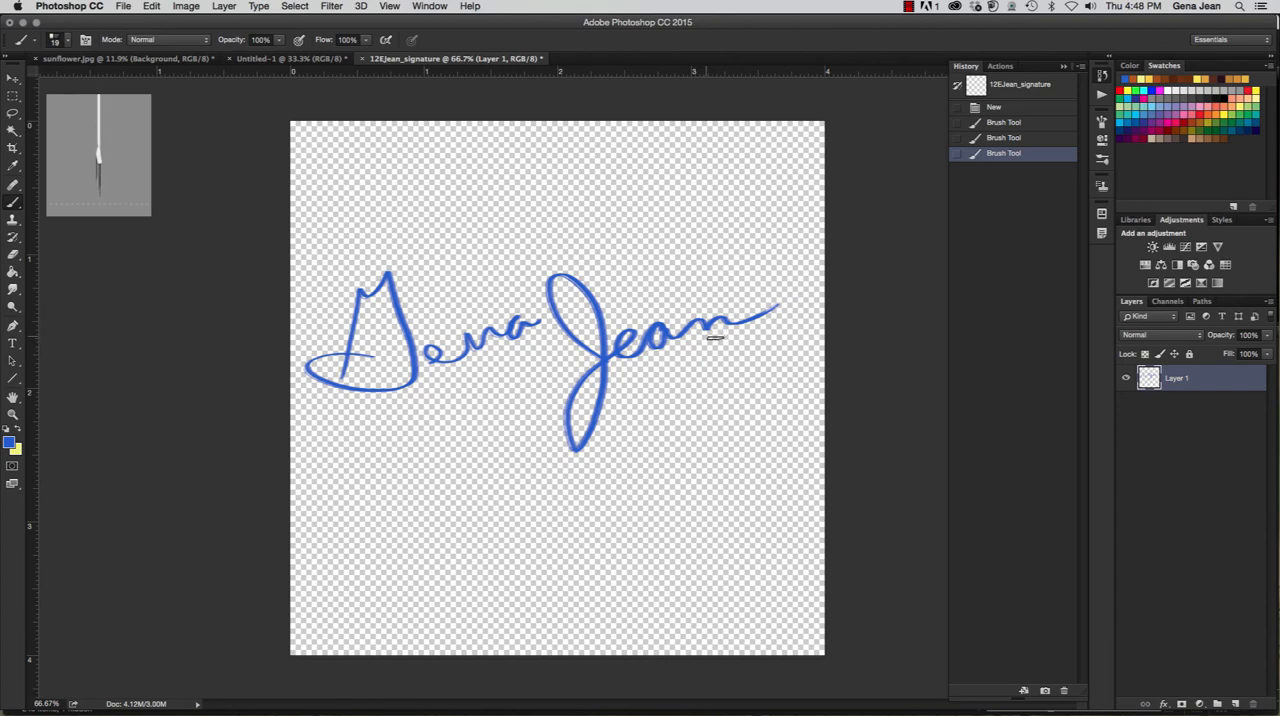
# - Load the signature layer as a selection and define it as a brush preset named with the signer's full name plus Signature
pyautogui.keyDown('super'); pyautogui.click(1148, 378); pyautogui.keyUp('super')
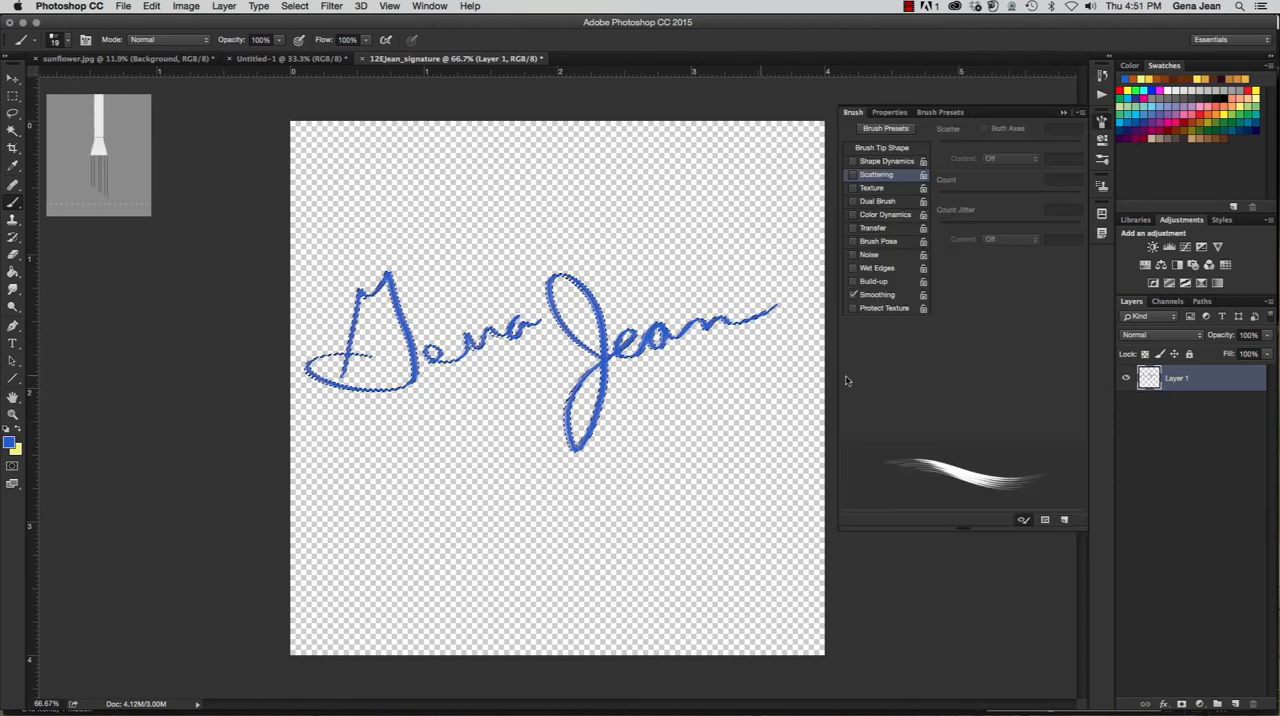
pyautogui.click(154, 6)
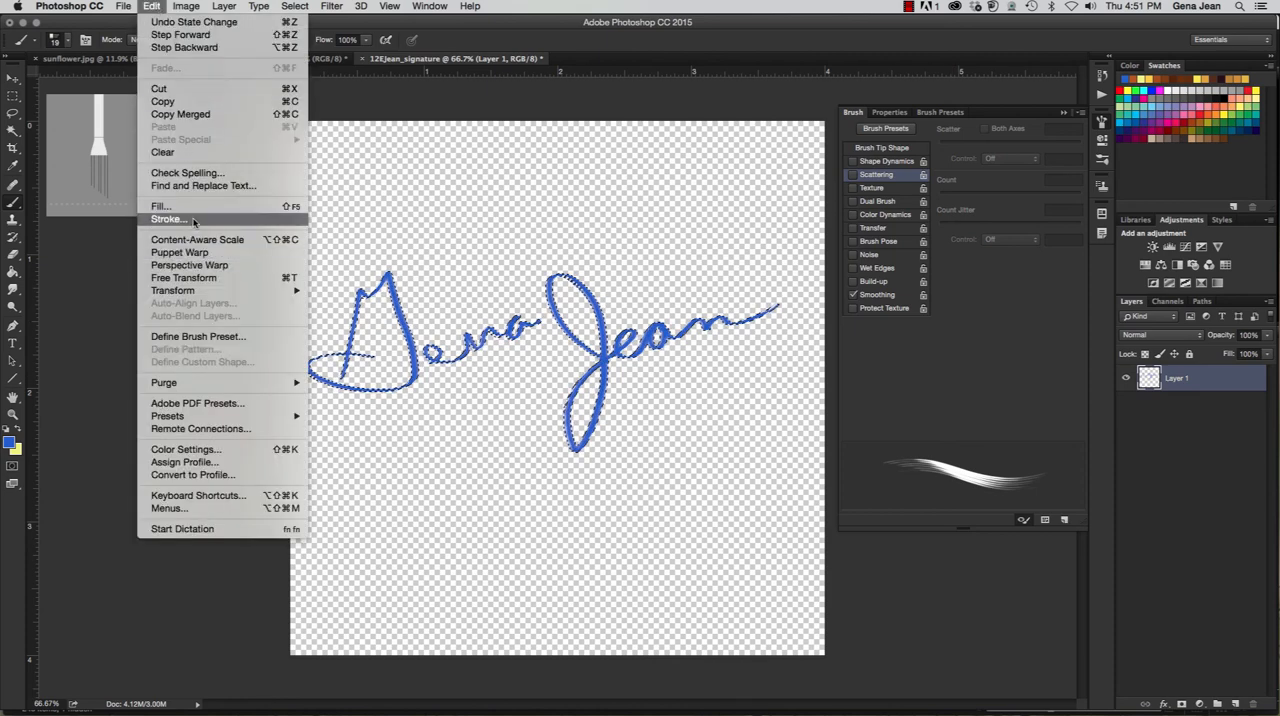
pyautogui.click(200, 338)
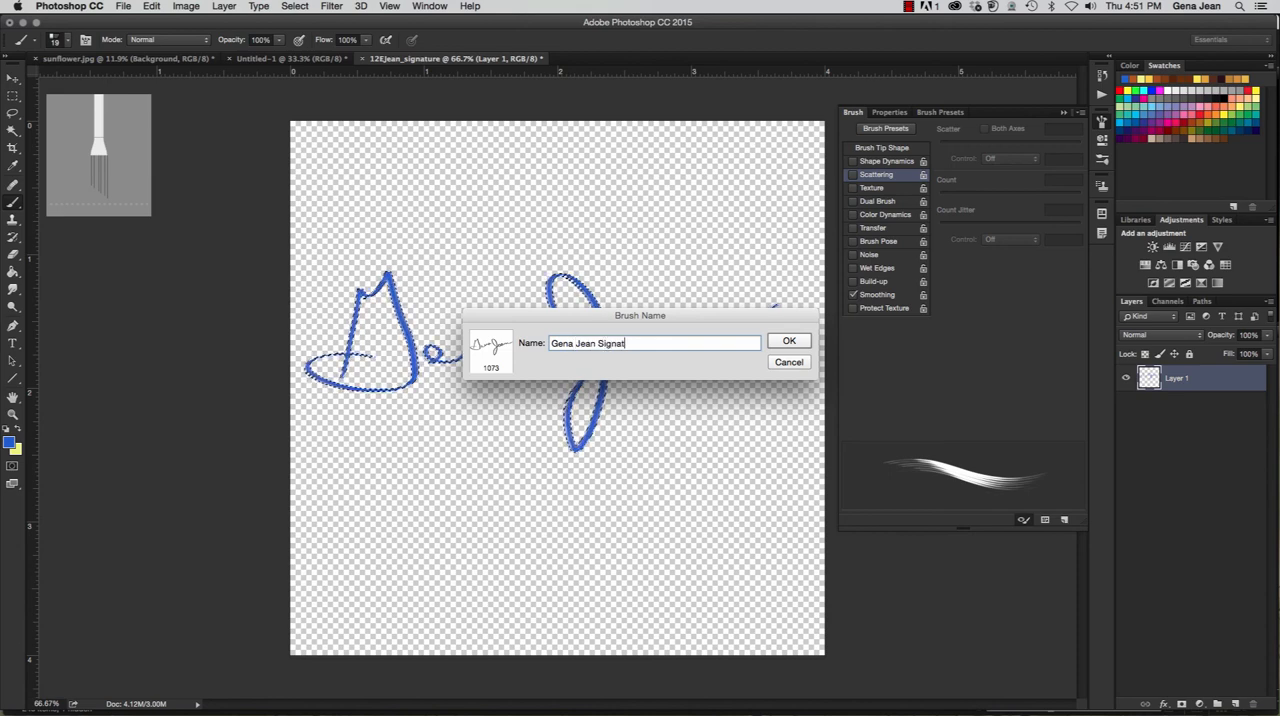
pyautogui.click(803, 347)
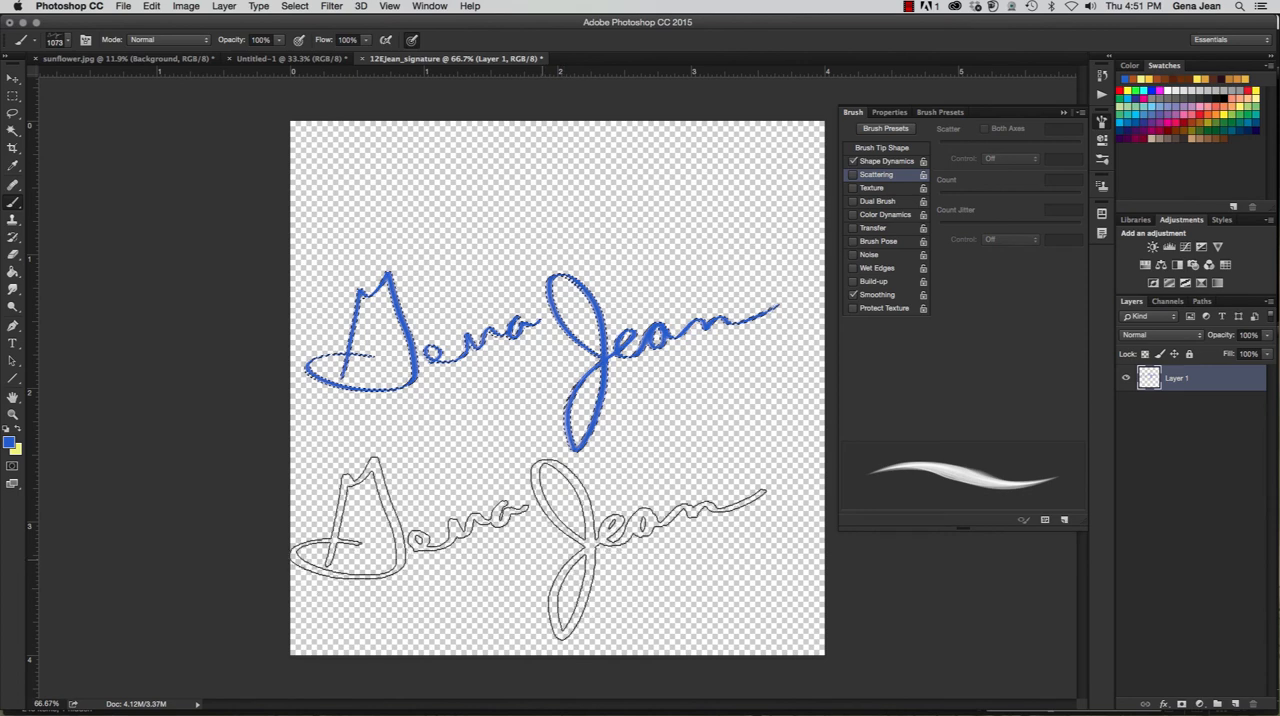
# - Select the new signature brush and set the foreground color to pink
pyautogui.click(66, 42)
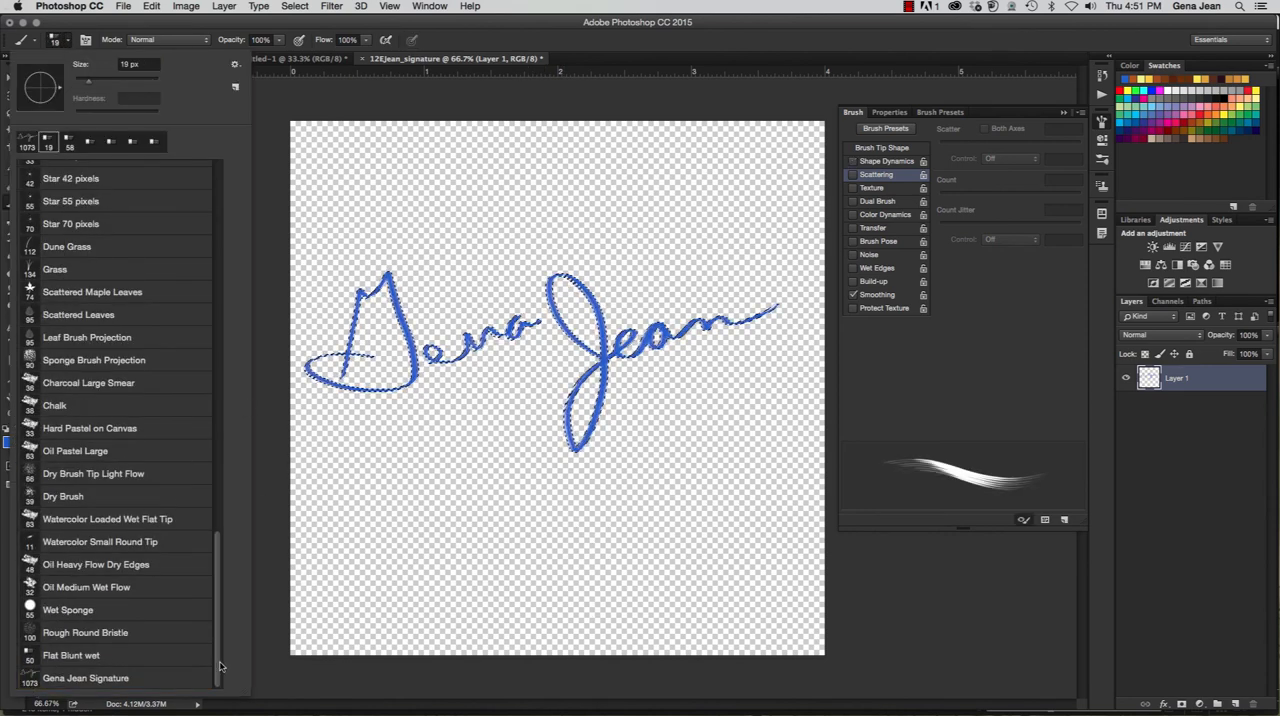
pyautogui.click(105, 680)
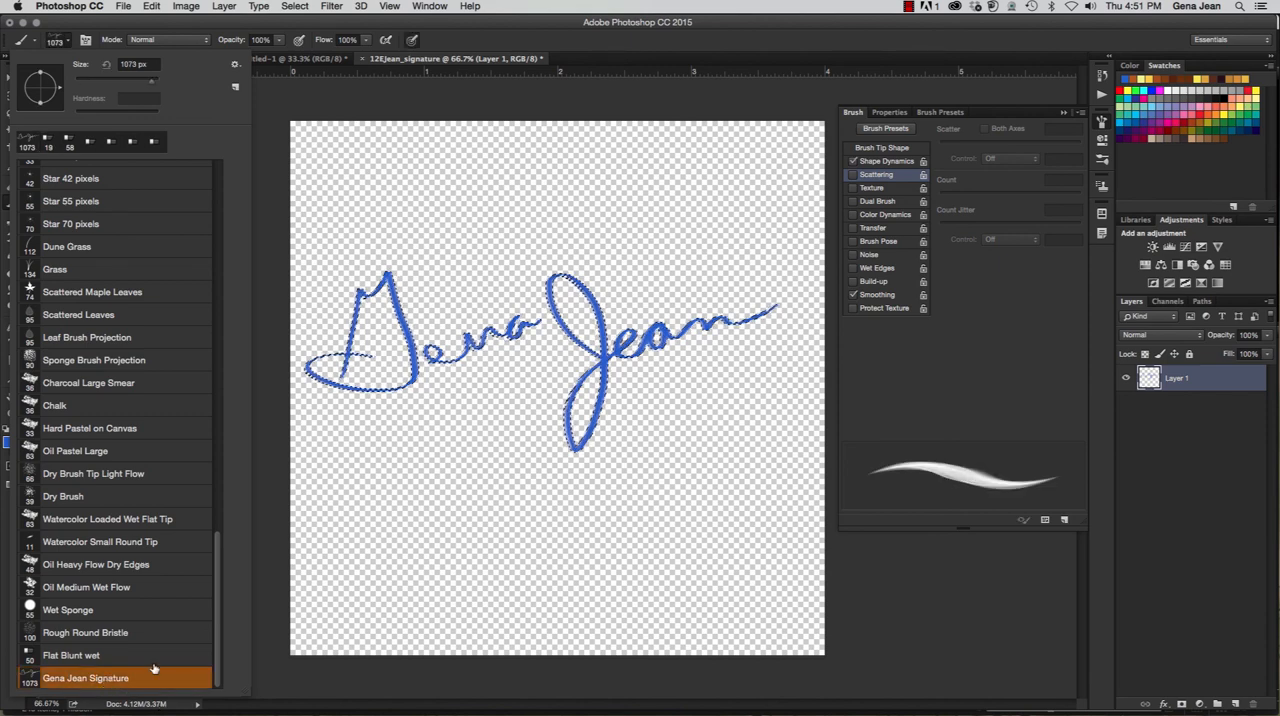
pyautogui.click(67, 40)
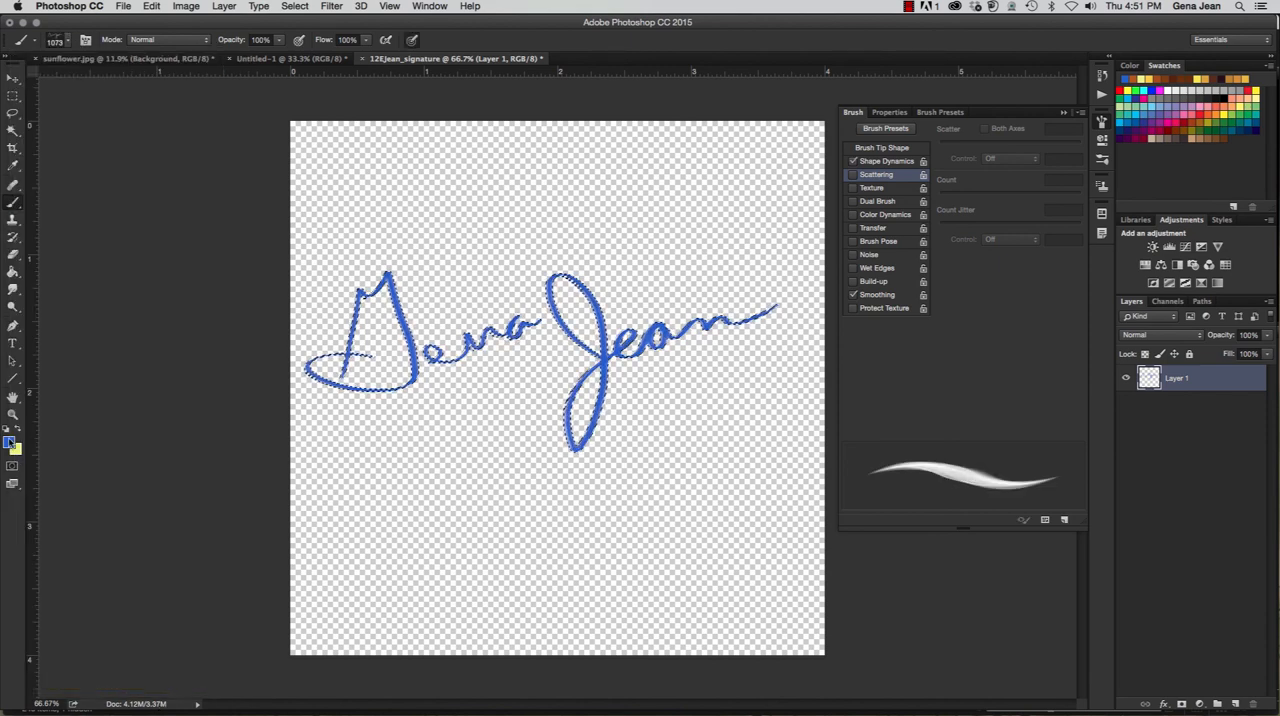
pyautogui.click(9, 441)
pyautogui.click(814, 121)
pyautogui.press('Return')
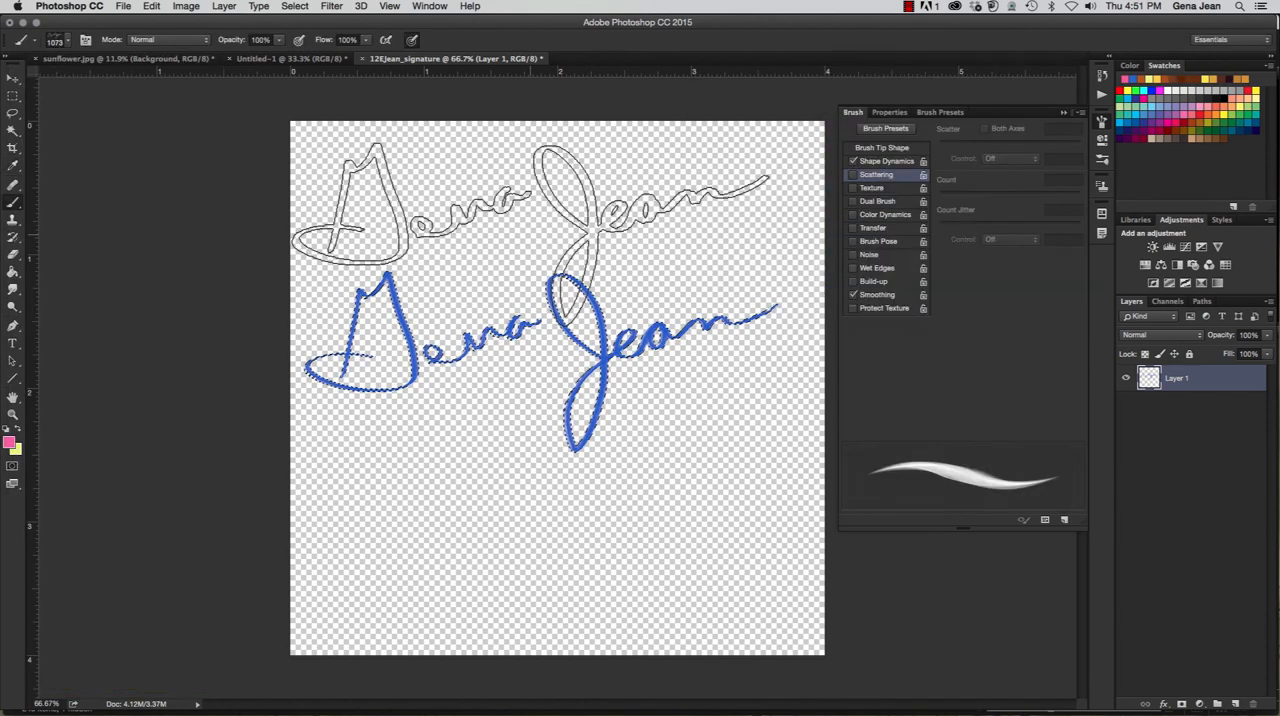
# - Reduce the signature brush to 400 px and clear the selection around the blue signature
pyautogui.press('[')
pyautogui.press('[')
pyautogui.press('[')
pyautogui.press('[')
pyautogui.press('[')
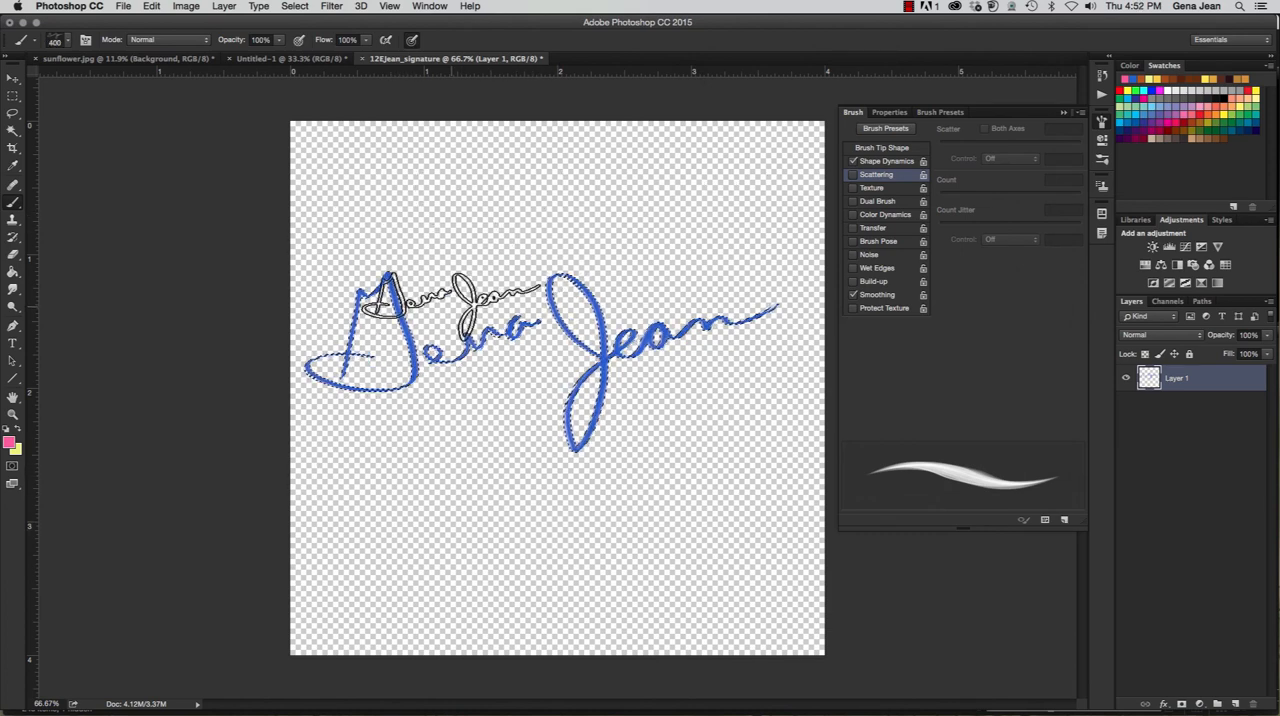
pyautogui.press('super+d')
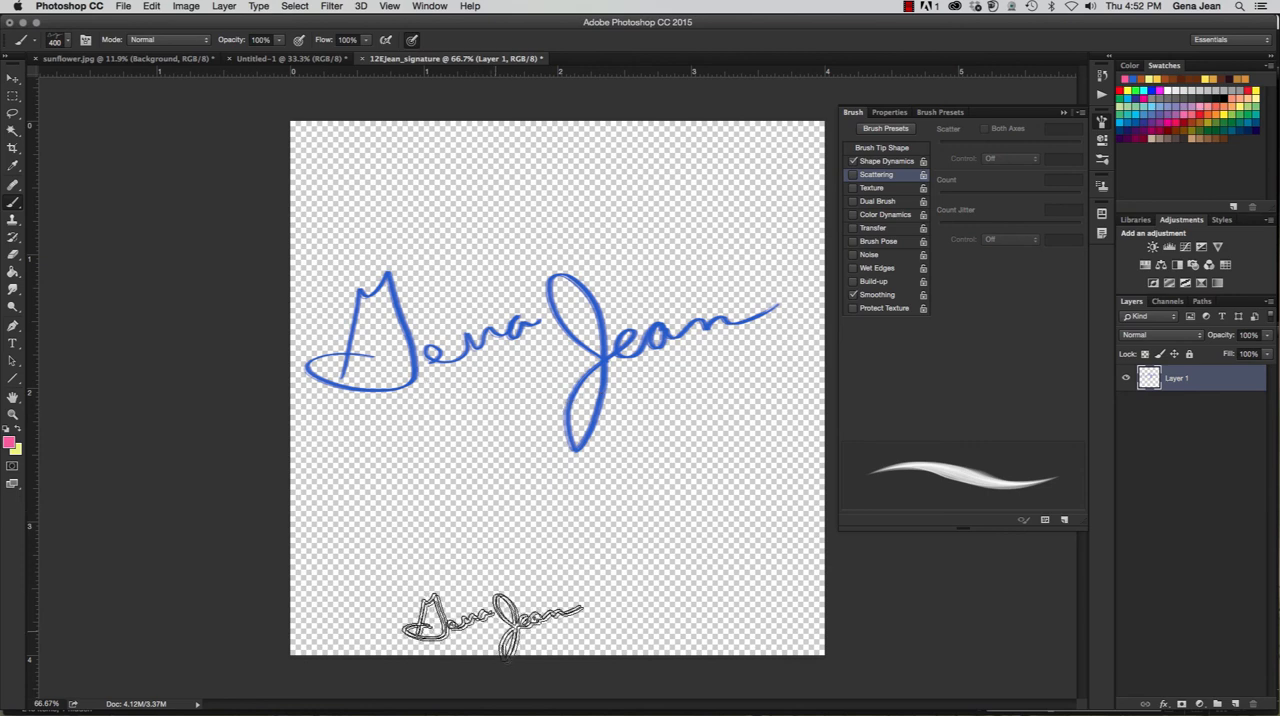
# - Stamp two pink signatures side by side near the canvas's lower edge, and paint sweeping pink signature-brush strokes across the canvas
pyautogui.click(404, 565)
pyautogui.click(640, 570)
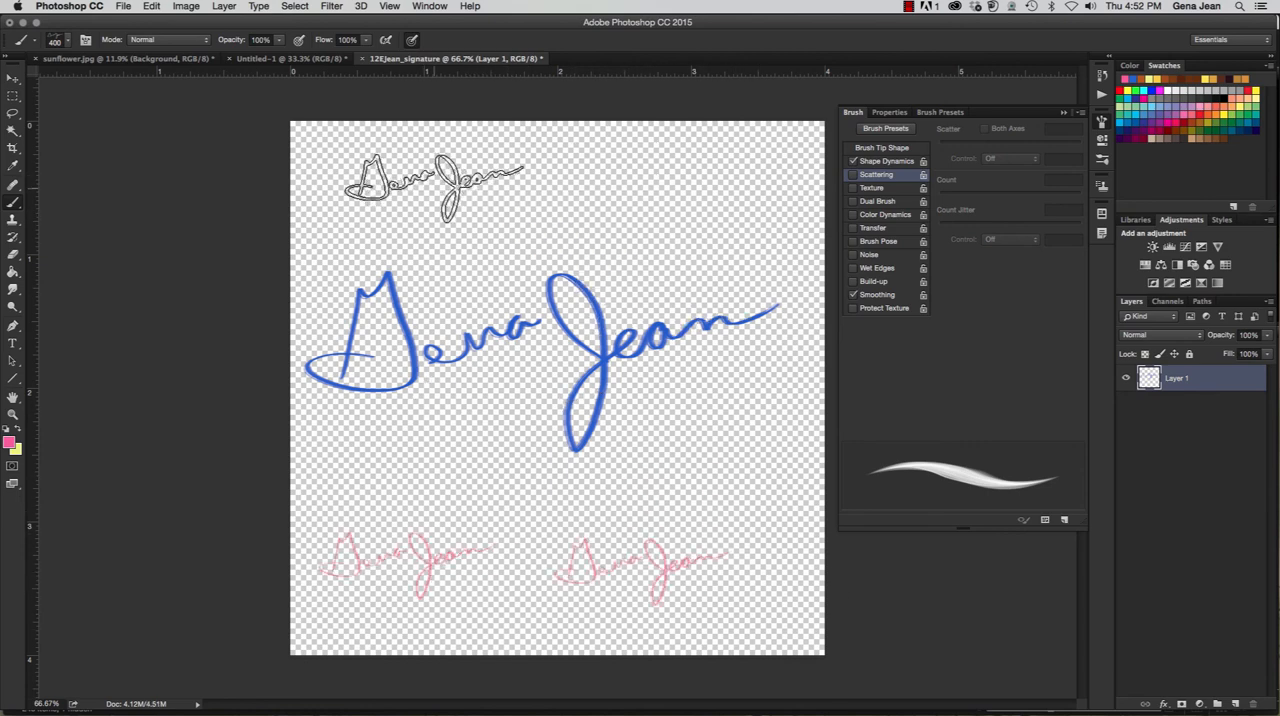
pyautogui.moveTo(420, 205)
pyautogui.mouseDown()
pyautogui.moveTo(502, 232)
pyautogui.moveTo(563, 191)
pyautogui.moveTo(708, 271)
pyautogui.mouseUp()
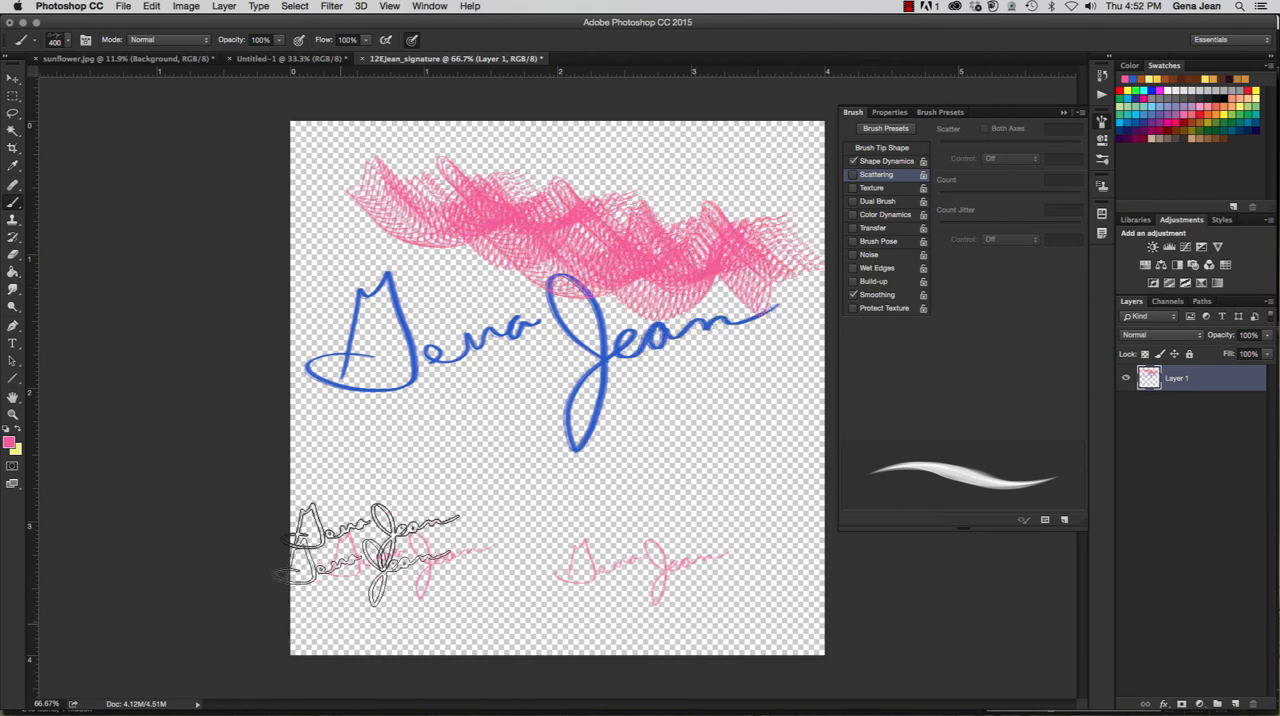
pyautogui.moveTo(388, 444)
pyautogui.mouseDown()
pyautogui.moveTo(493, 482)
pyautogui.moveTo(536, 452)
pyautogui.moveTo(748, 509)
pyautogui.moveTo(770, 480)
pyautogui.mouseUp()
pyautogui.moveTo(386, 593); pyautogui.dragTo(597, 496)
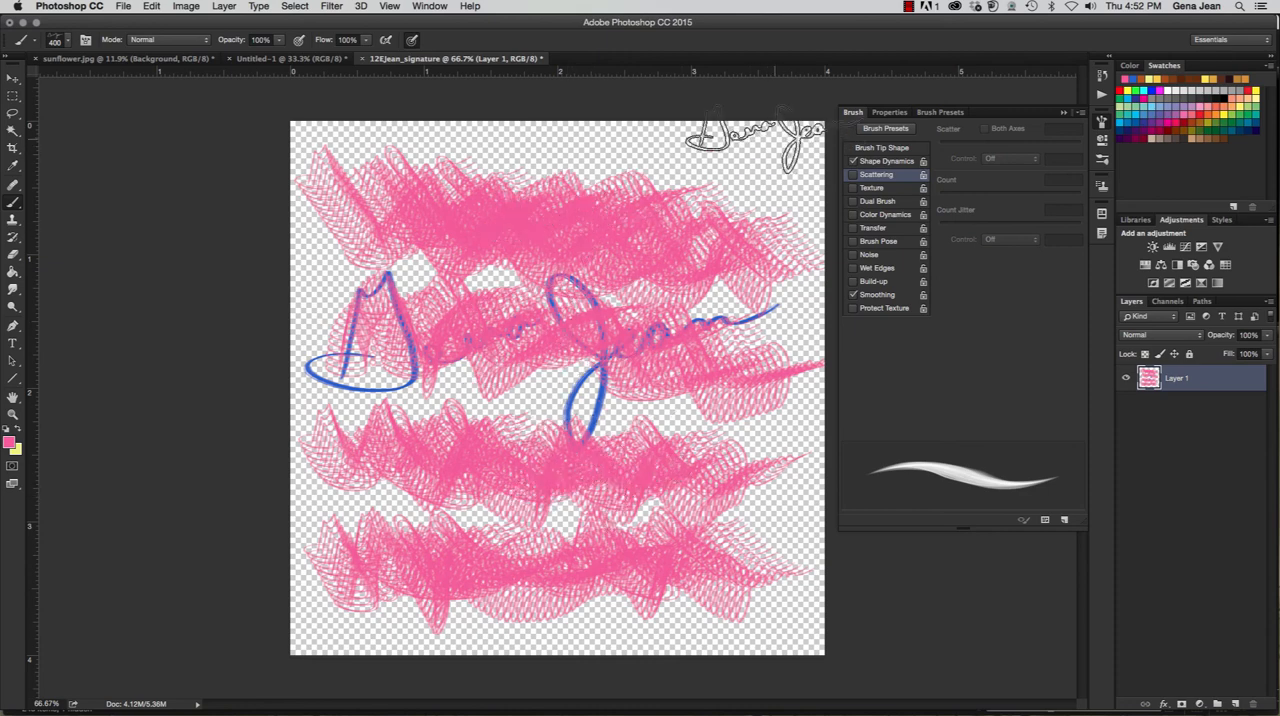
# - Open the contemplation.jpg photo and hide the brush settings
pyautogui.click(130, 9)
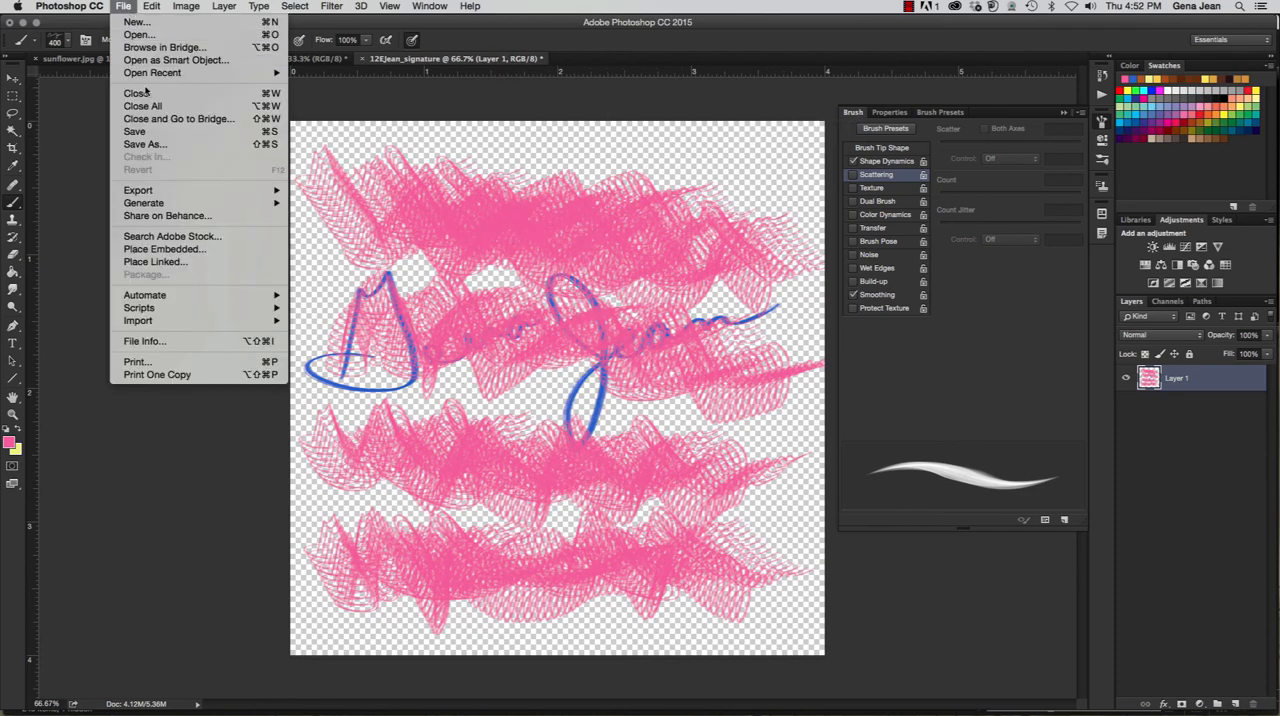
pyautogui.click(148, 49)
pyautogui.click(74, 170)
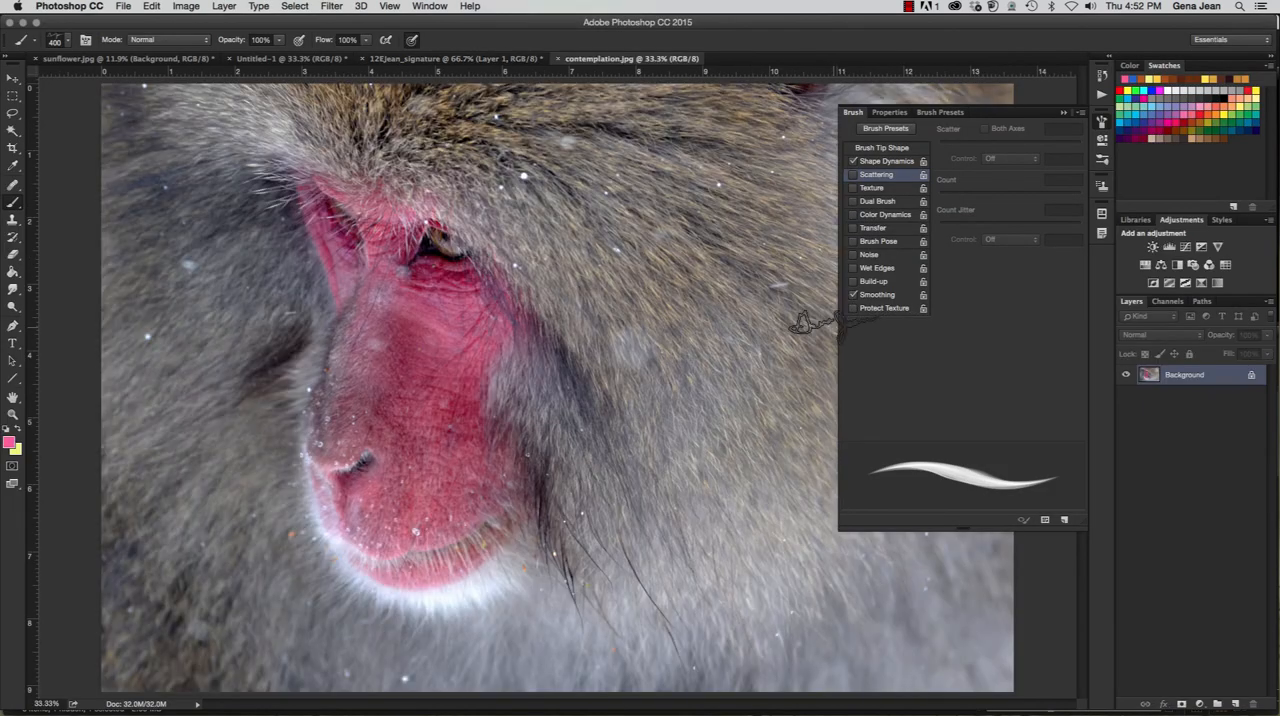
pyautogui.press('F5')
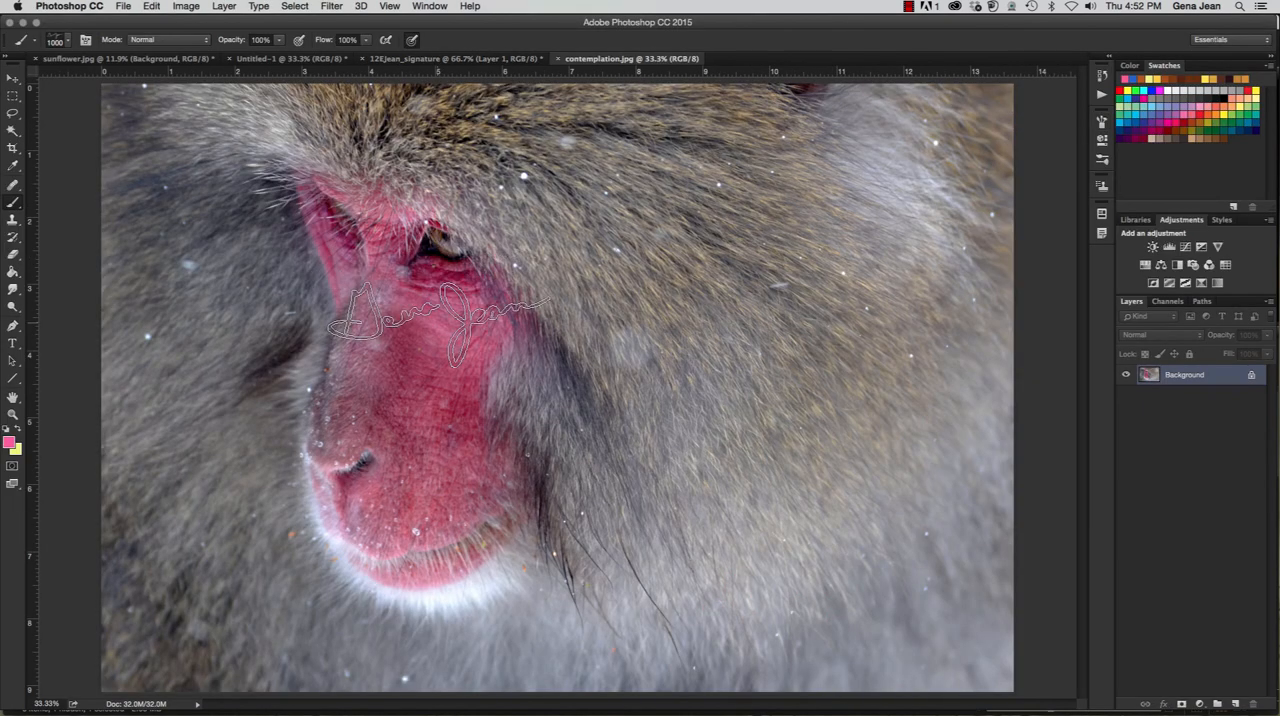
# - Sample a dark crimson foreground color from the skin beneath the monkey's eye and return to the Brush tool
pyautogui.press('i')
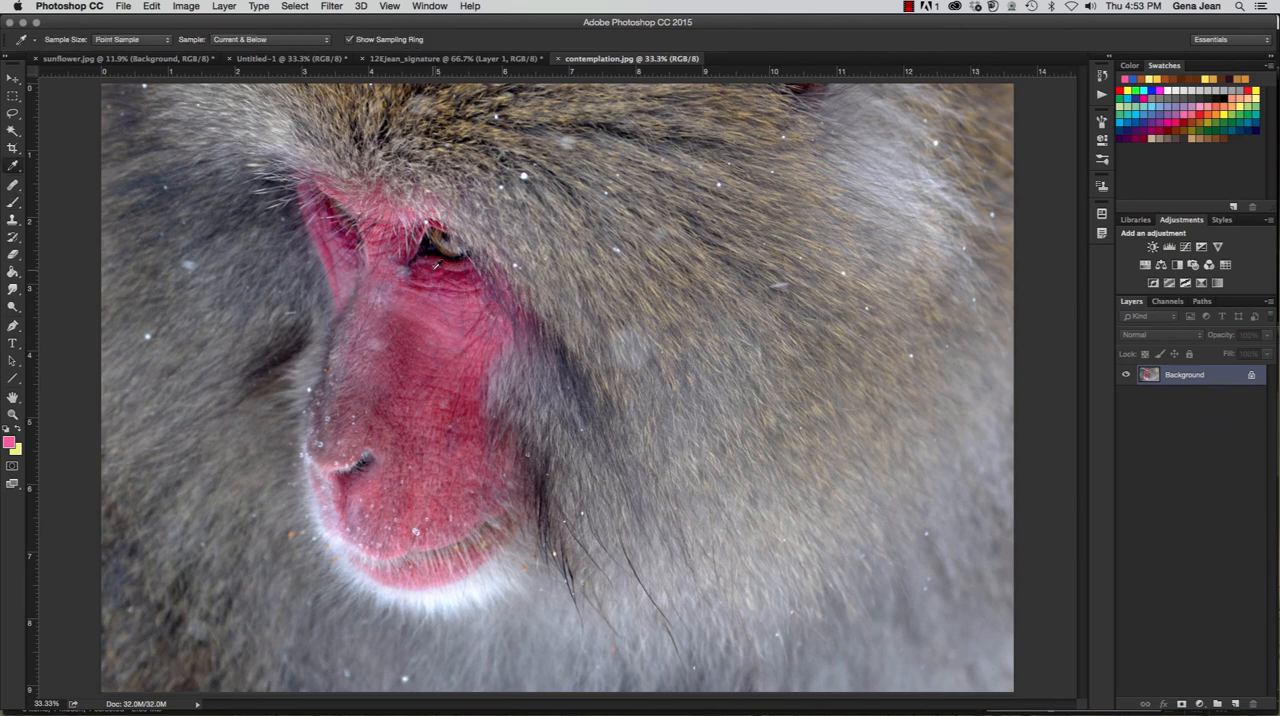
pyautogui.click(436, 264)
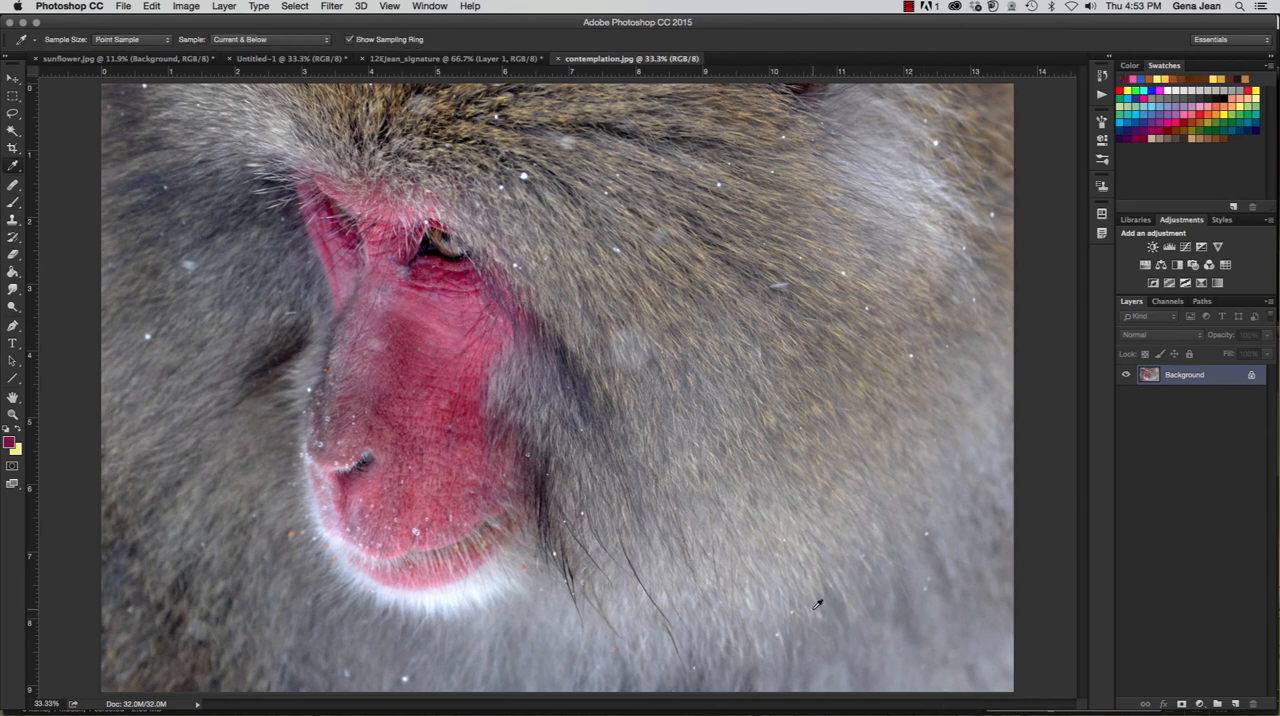
pyautogui.press('b')
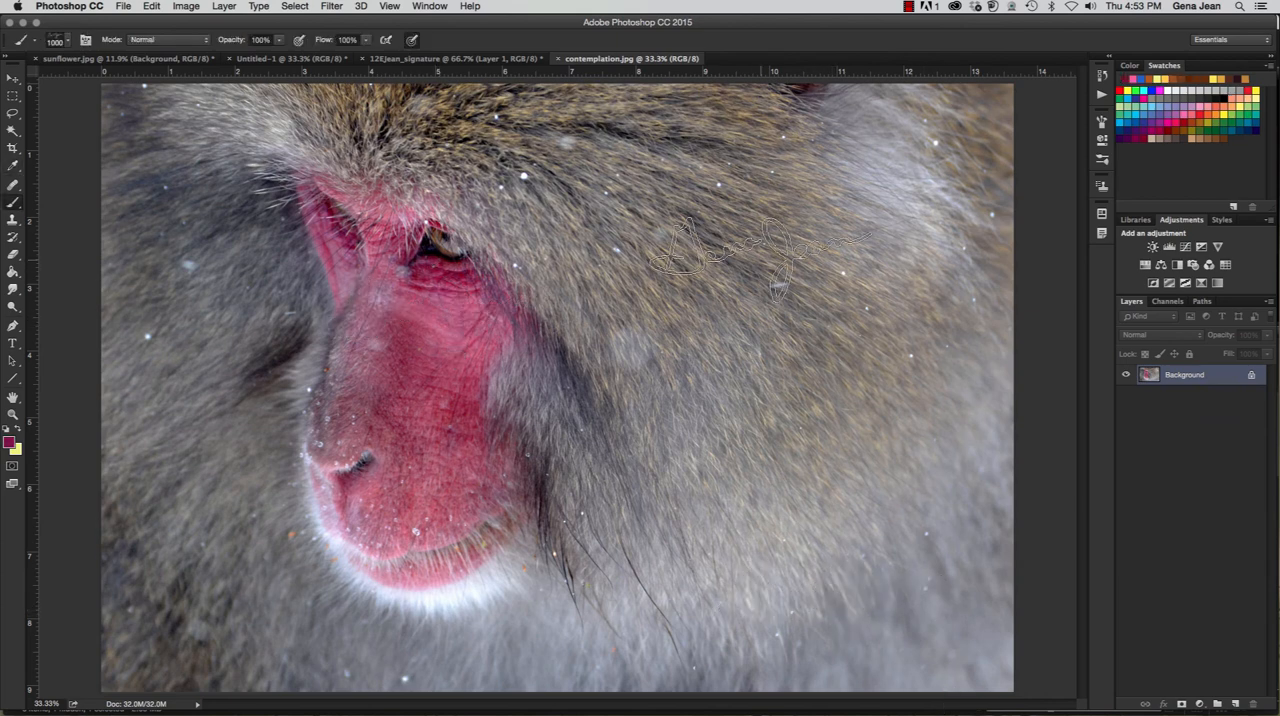
# - Create a new layer named Signature and stamp the signature brush once over the fur near the photo's lower-right corner
pyautogui.press('super+shift+n')
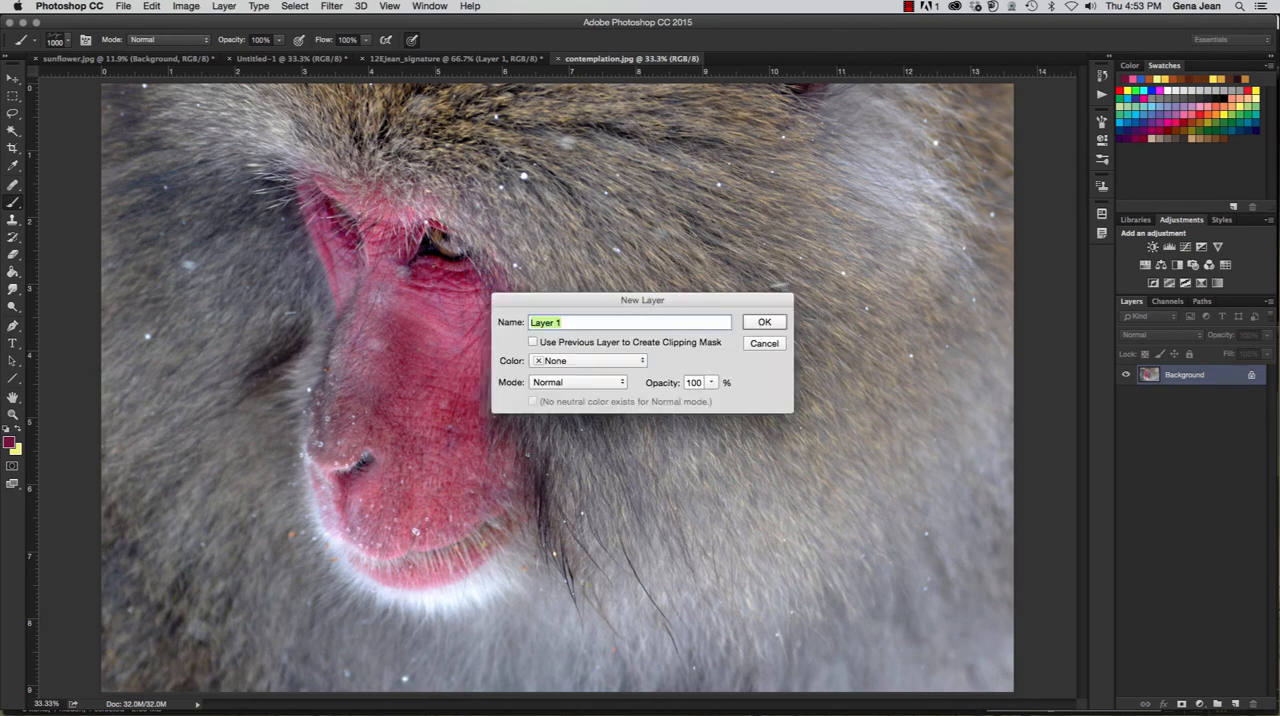
pyautogui.write('Signature')
pyautogui.click(764, 322)
pyautogui.click(870, 414)
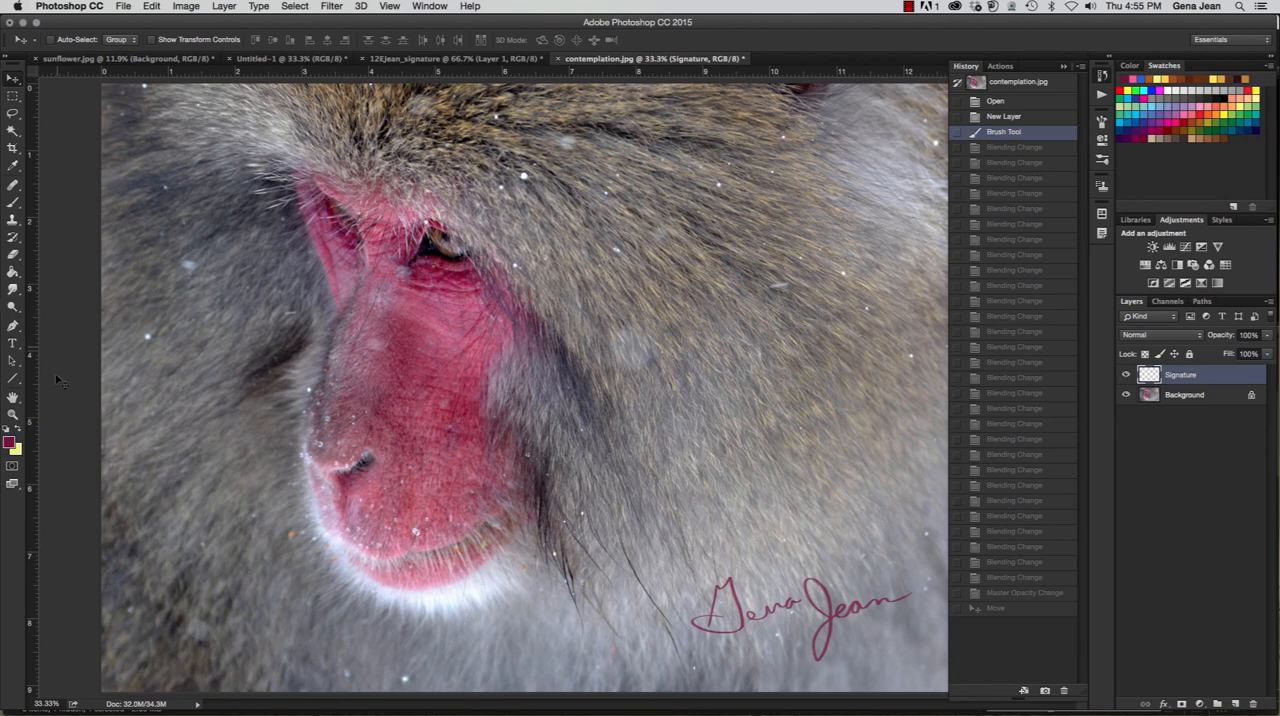
# - Check the foreground color in the Color Picker without changing it, and try the Divide blending mode on the Signature layer
pyautogui.click(10, 442)
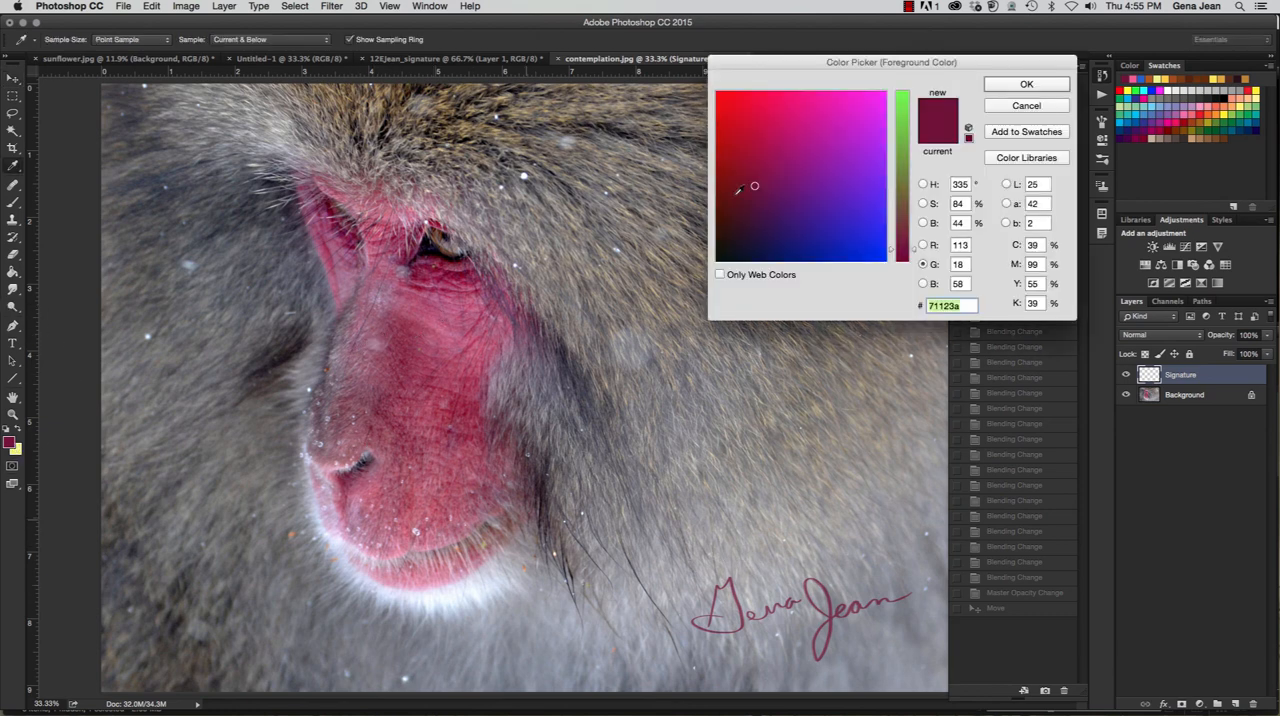
pyautogui.click(1027, 110)
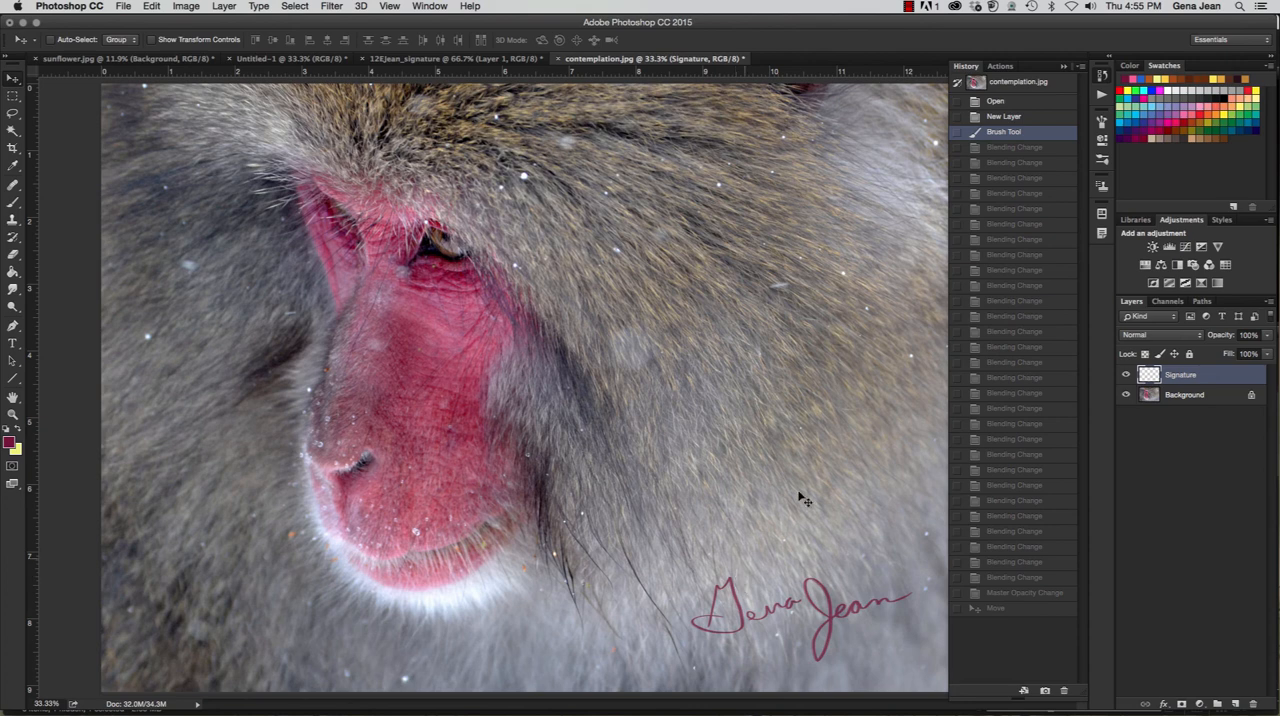
pyautogui.click(1173, 338)
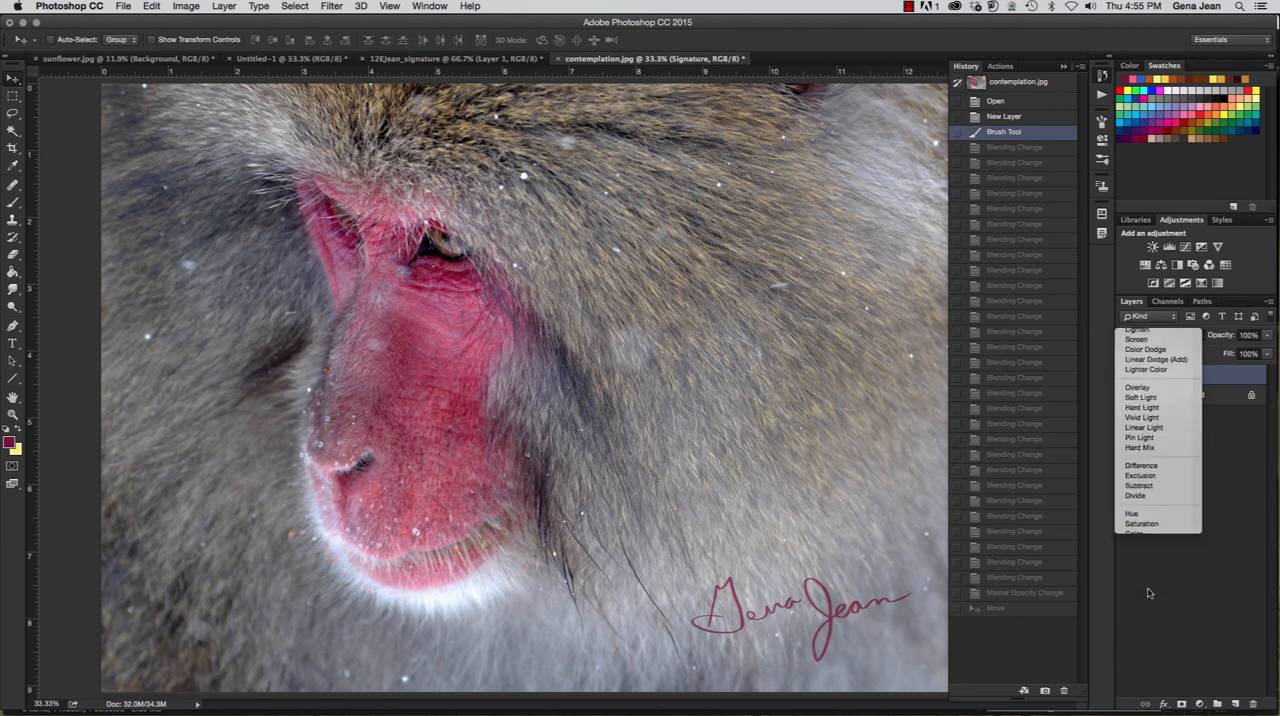
pyautogui.click(1149, 589)
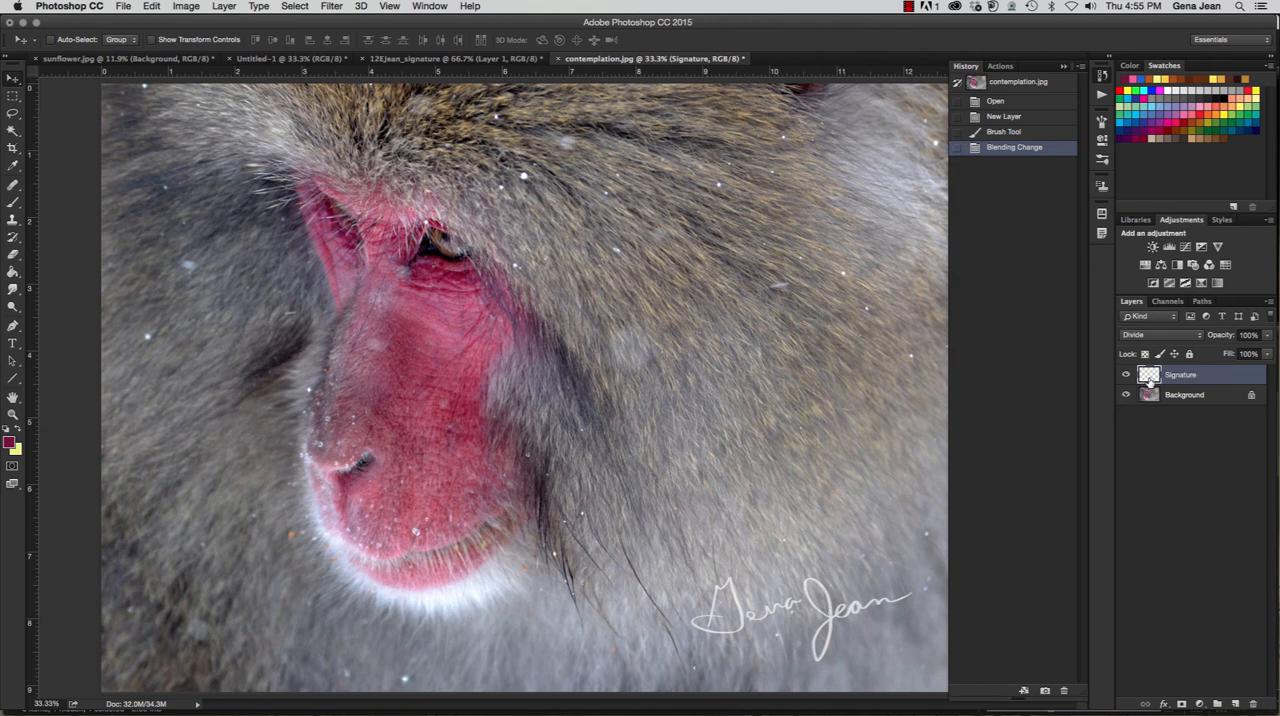
# - Set the Signature layer's blending mode to Luminosity and its opacity to 50%
pyautogui.click(1158, 338)
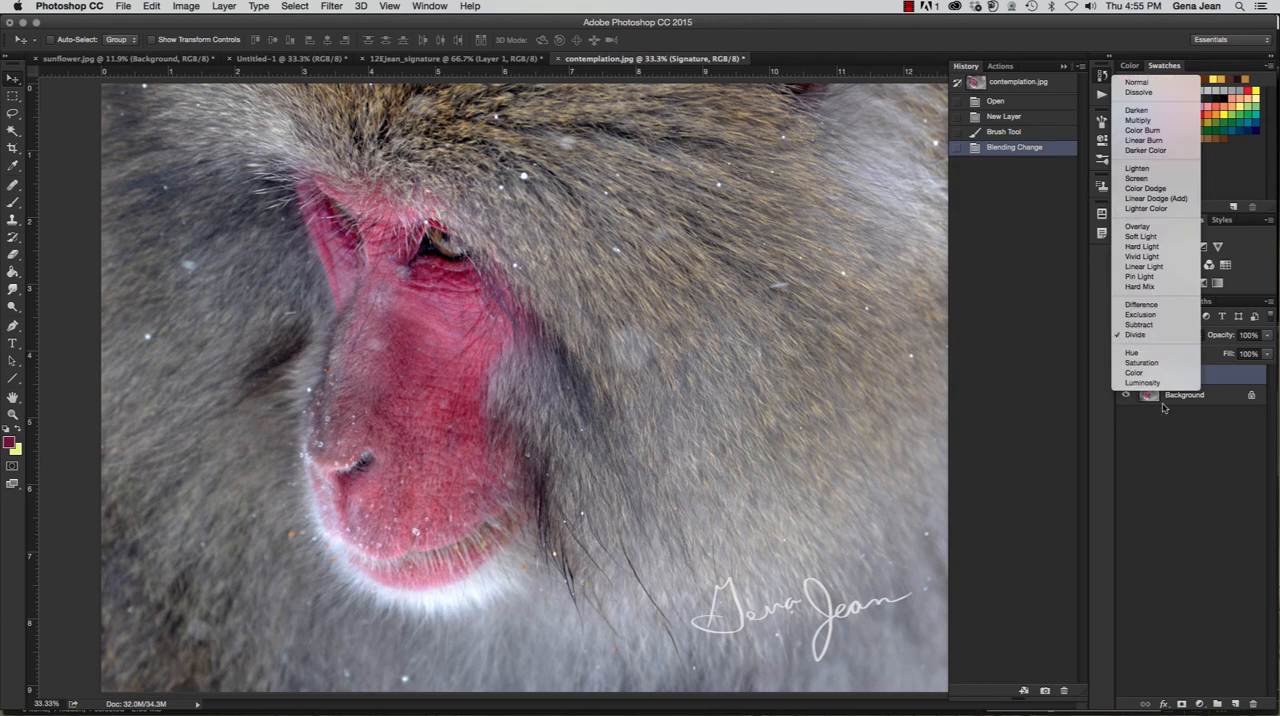
pyautogui.click(1158, 382)
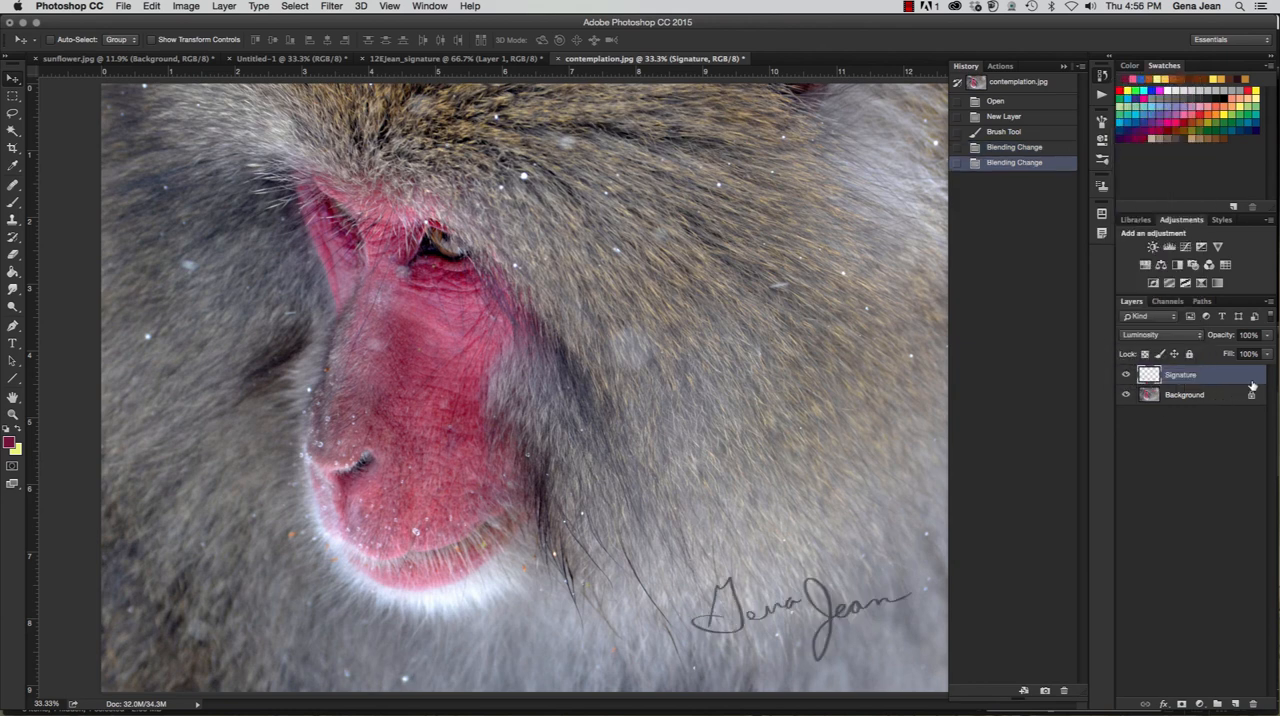
pyautogui.click(1266, 337)
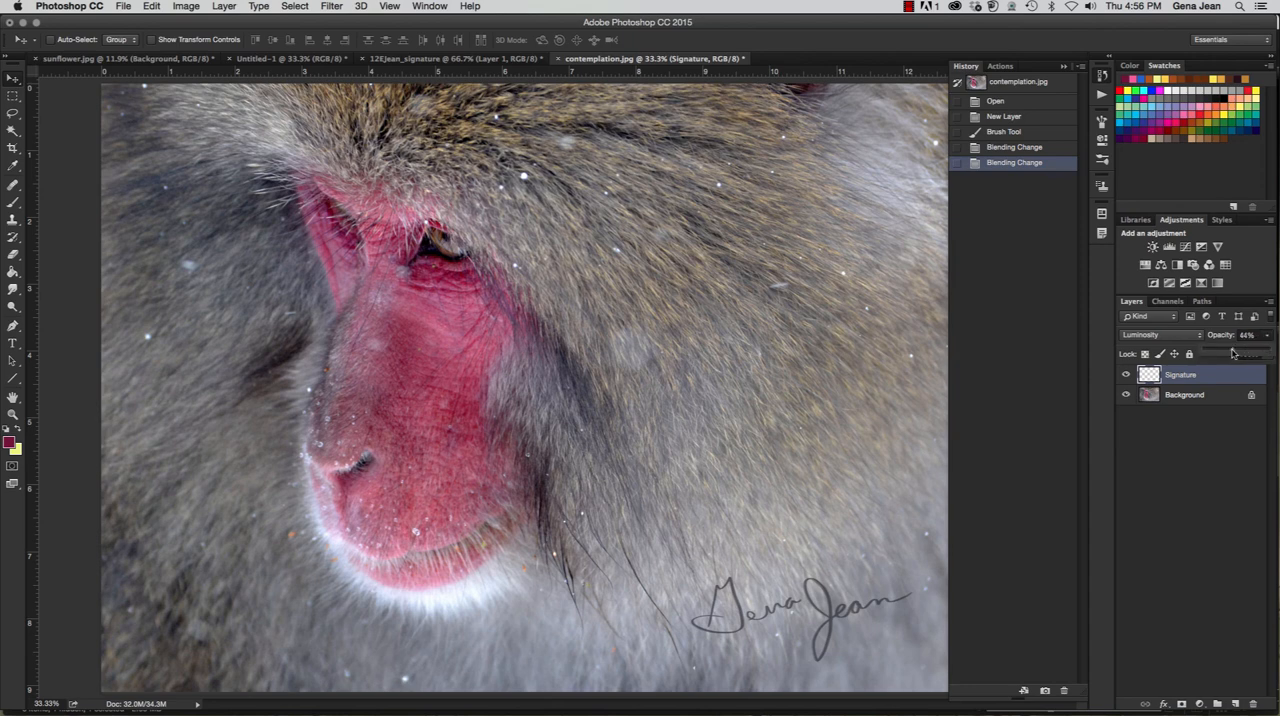
pyautogui.moveTo(1233, 353); pyautogui.dragTo(1233, 353)
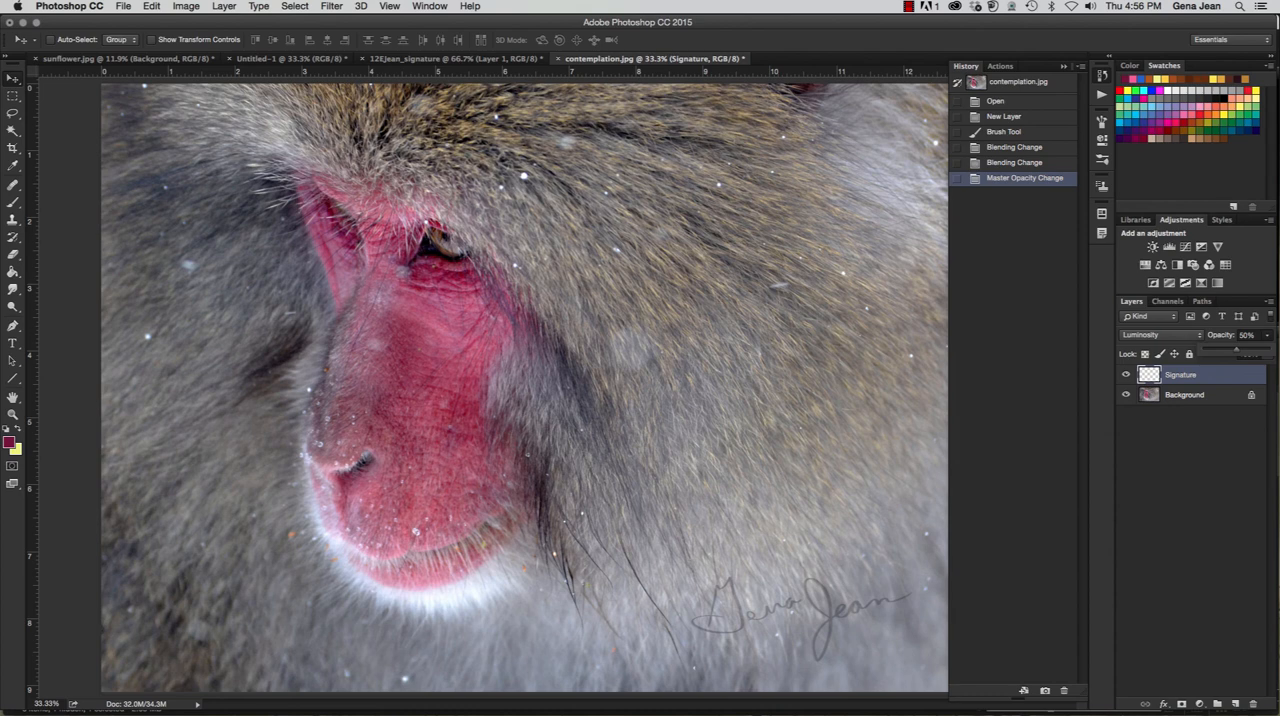
# - Revert the handwritten signature document to its Deselect history state and save it in Photoshop format in the folder containing CH12Workfiles
pyautogui.click(455, 58)
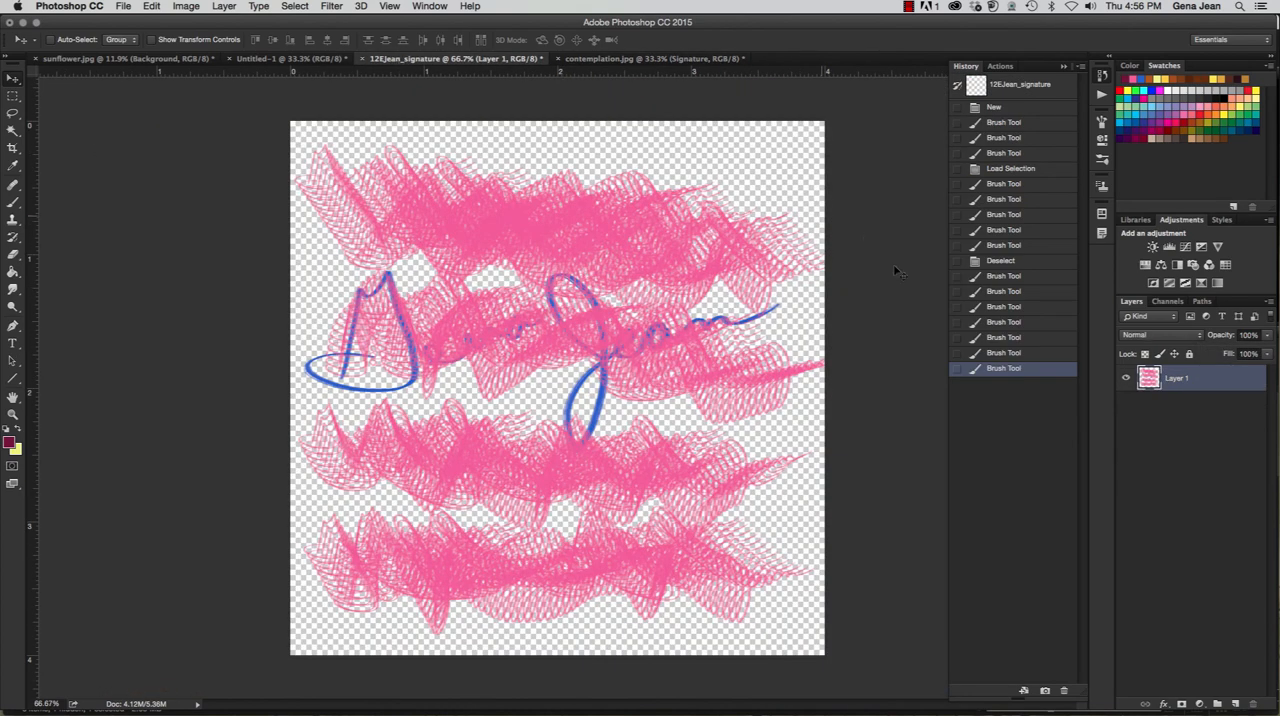
pyautogui.click(1000, 262)
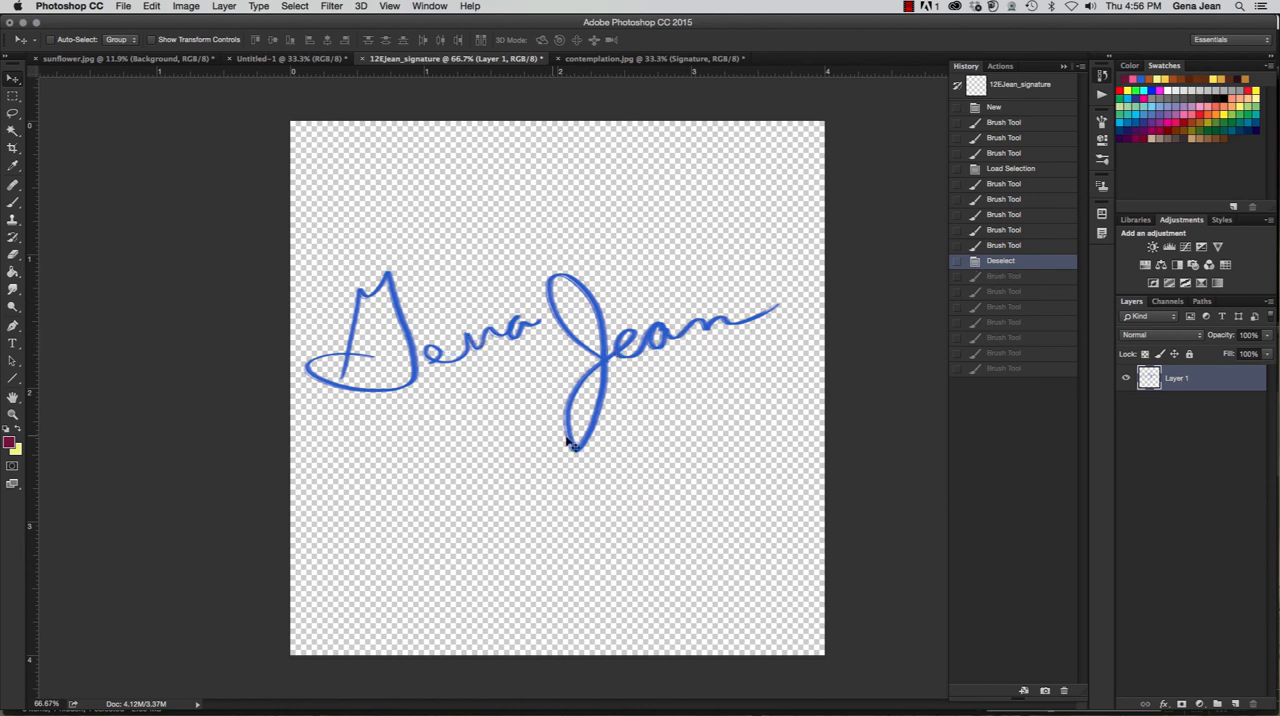
pyautogui.press('super+s')
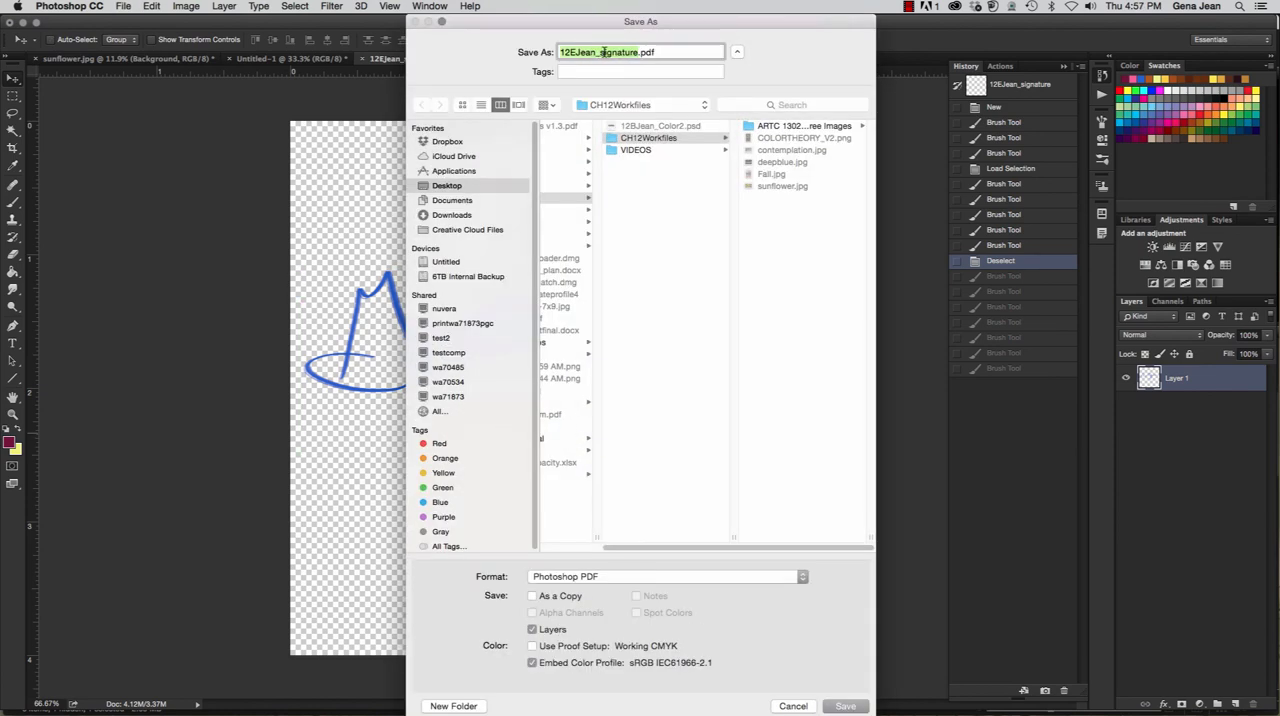
pyautogui.click(651, 51)
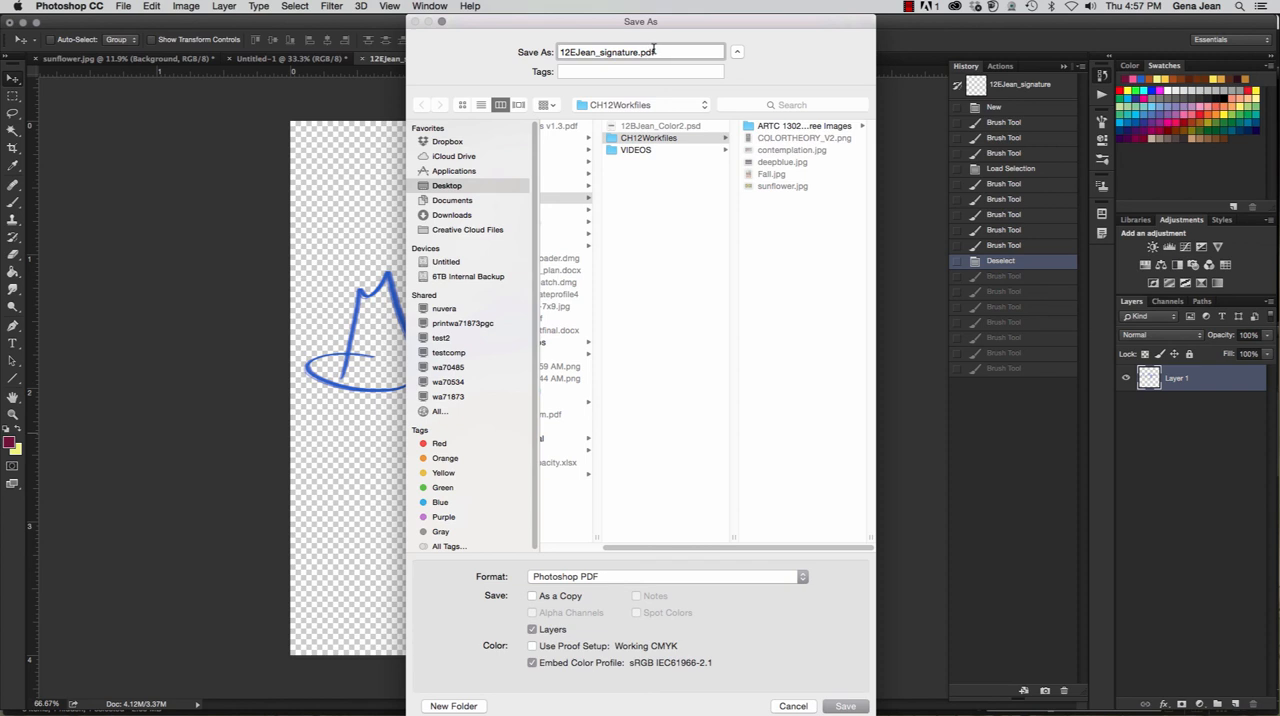
pyautogui.click(652, 581)
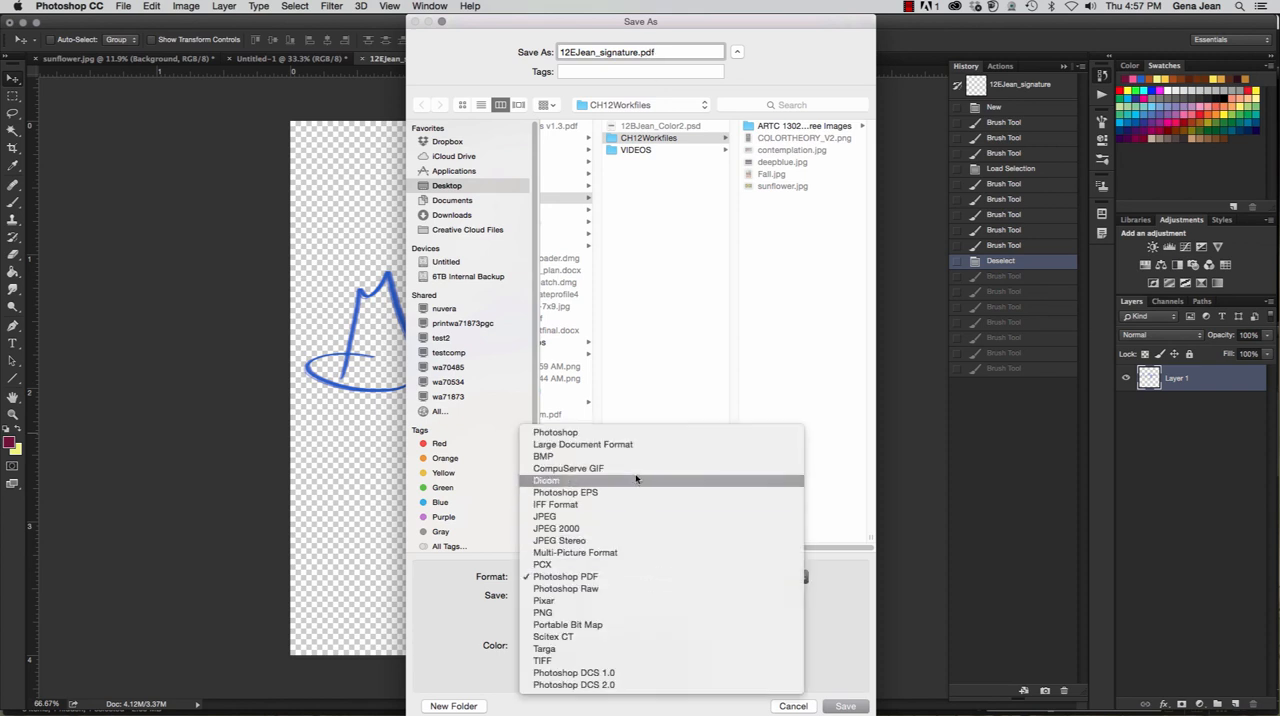
pyautogui.click(633, 433)
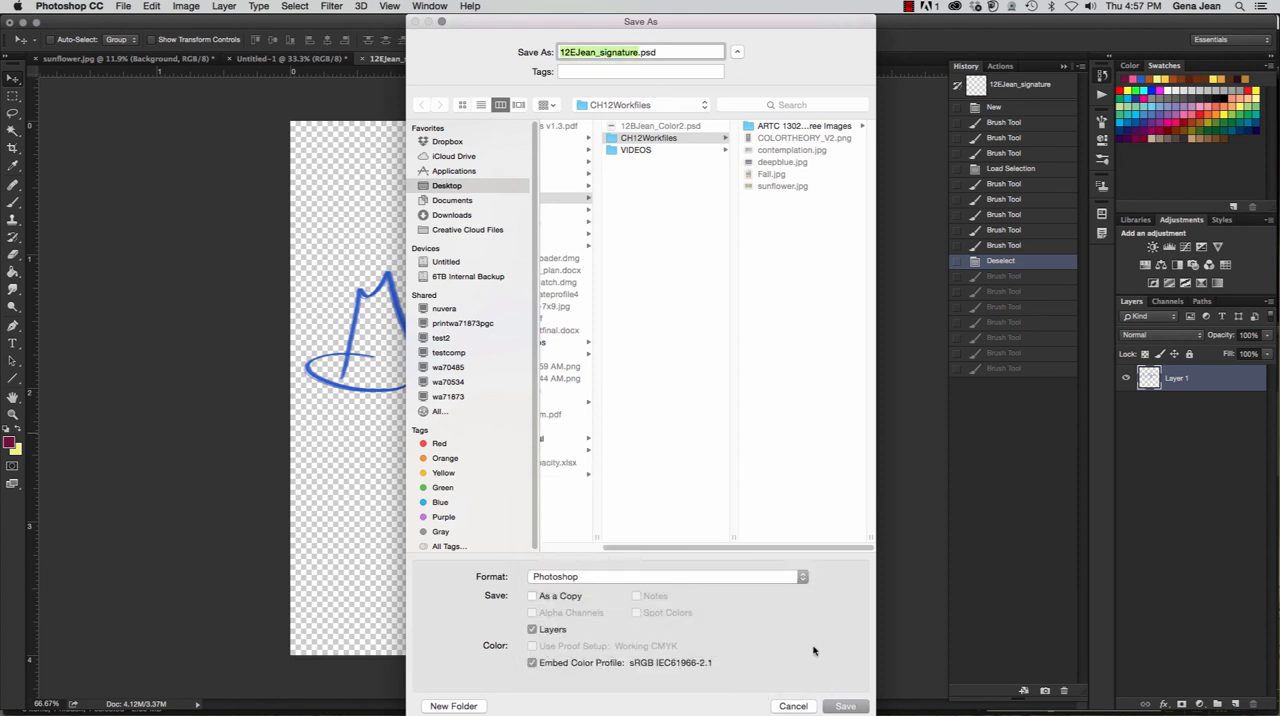
pyautogui.click(565, 197)
pyautogui.click(850, 707)
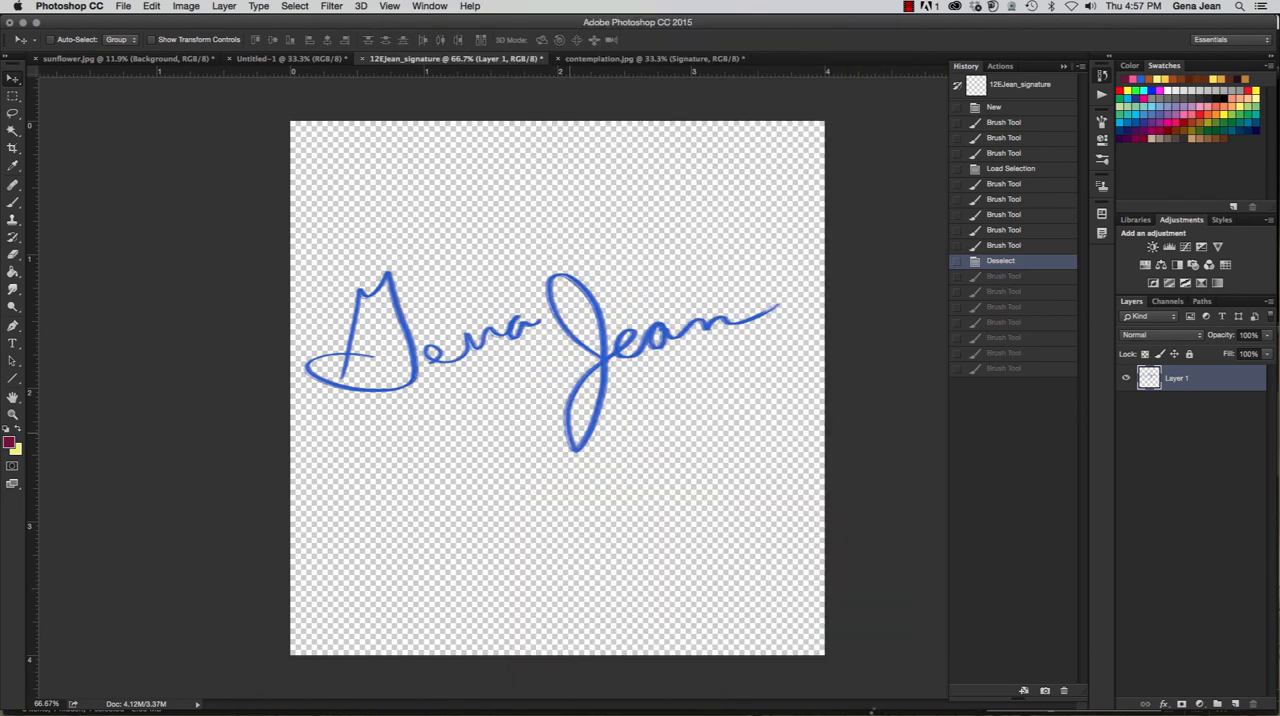
# - Save the signed contemplation.jpg photo beside CH12Workfiles as a Photoshop file named with 12F, the author's surname and _signtature2
pyautogui.click(630, 58)
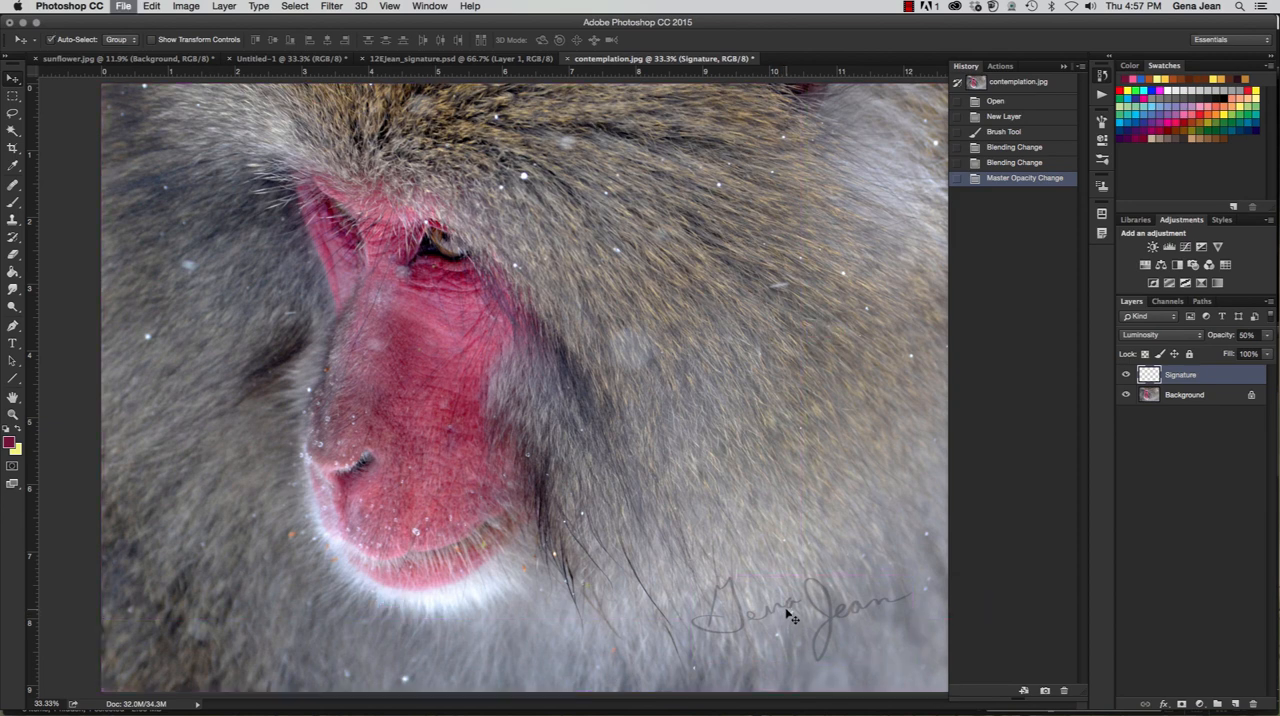
pyautogui.press('super+shift+s')
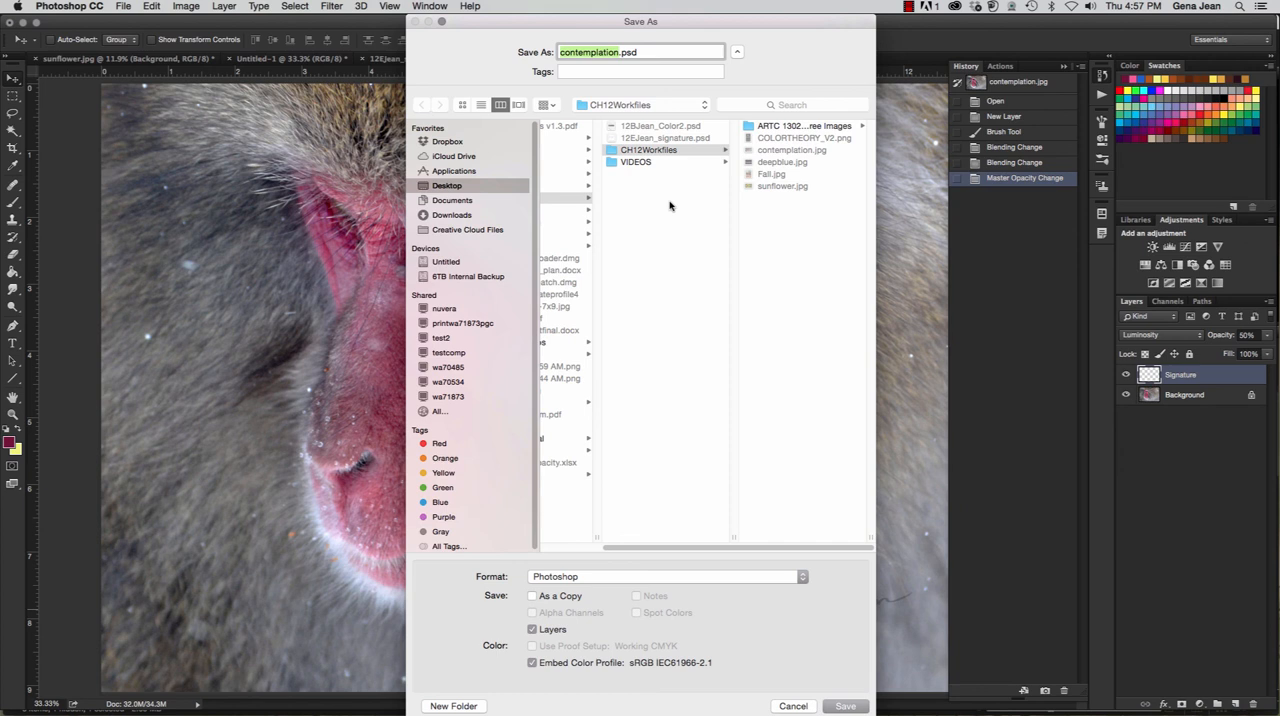
pyautogui.write('12FJean_signtature')
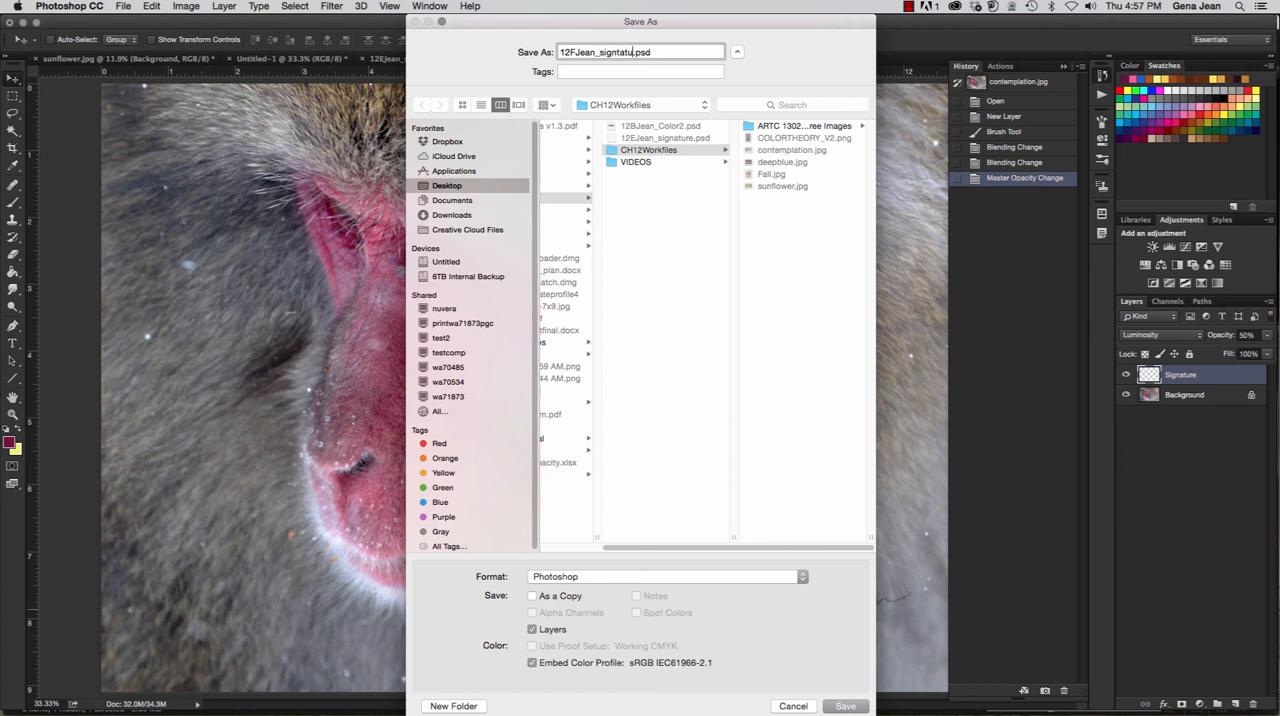
pyautogui.write('2')
pyautogui.click(566, 198)
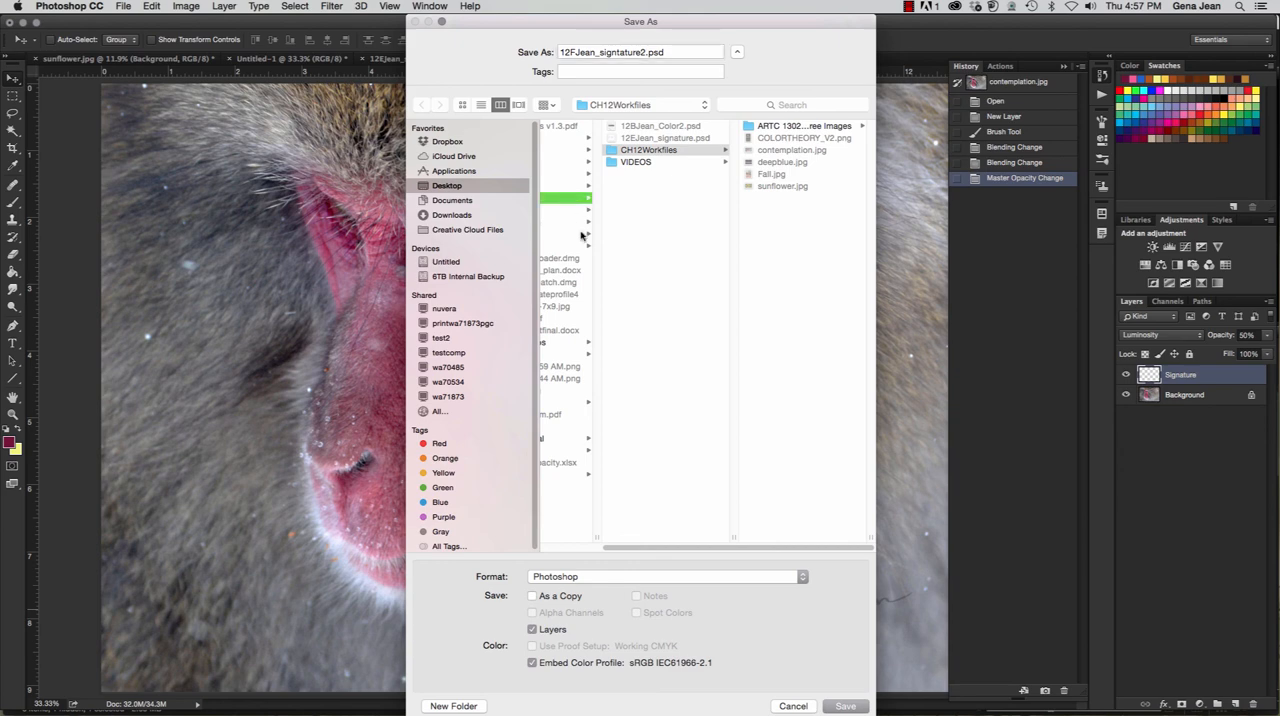
pyautogui.click(834, 707)
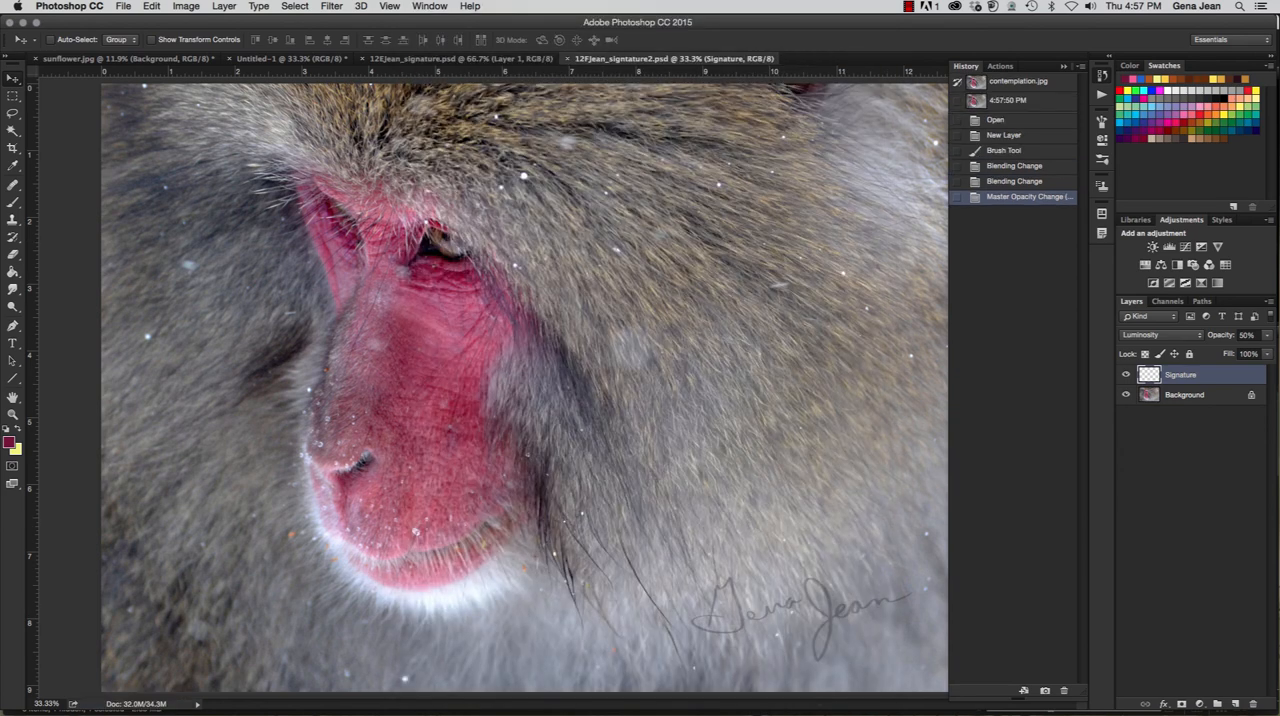
pyautogui.click(1210, 396)
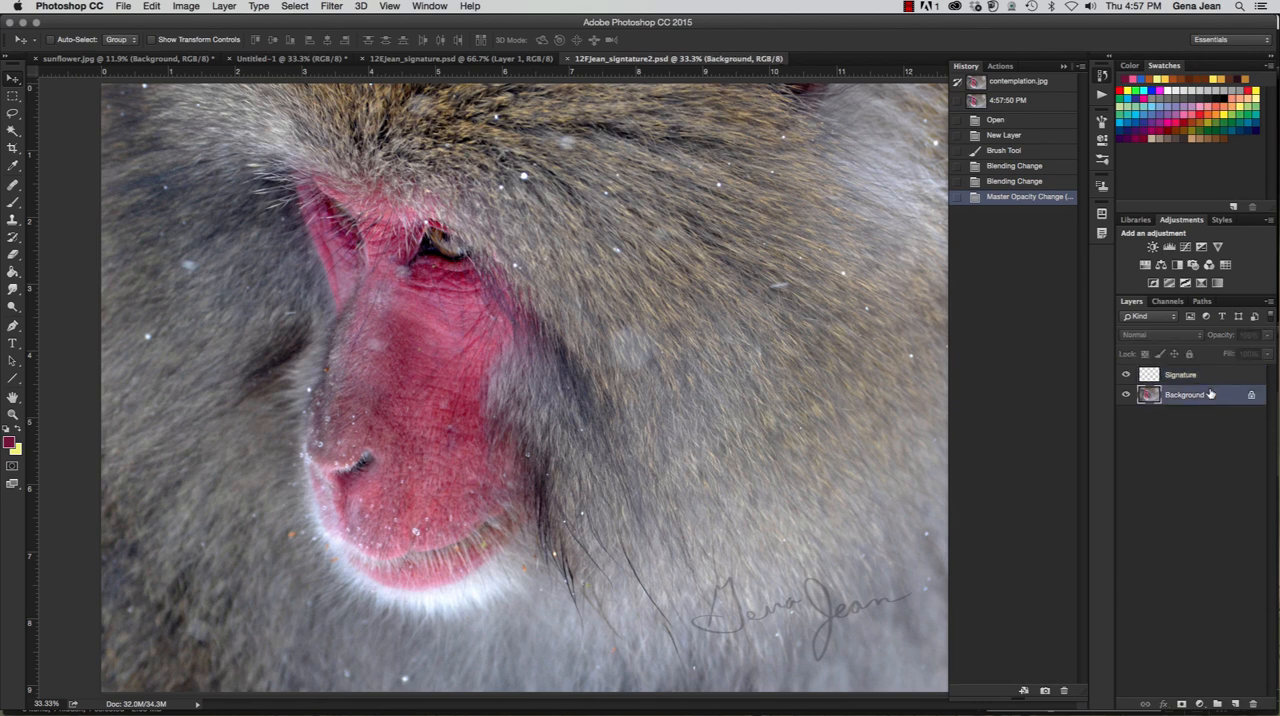
pyautogui.click(1205, 377)
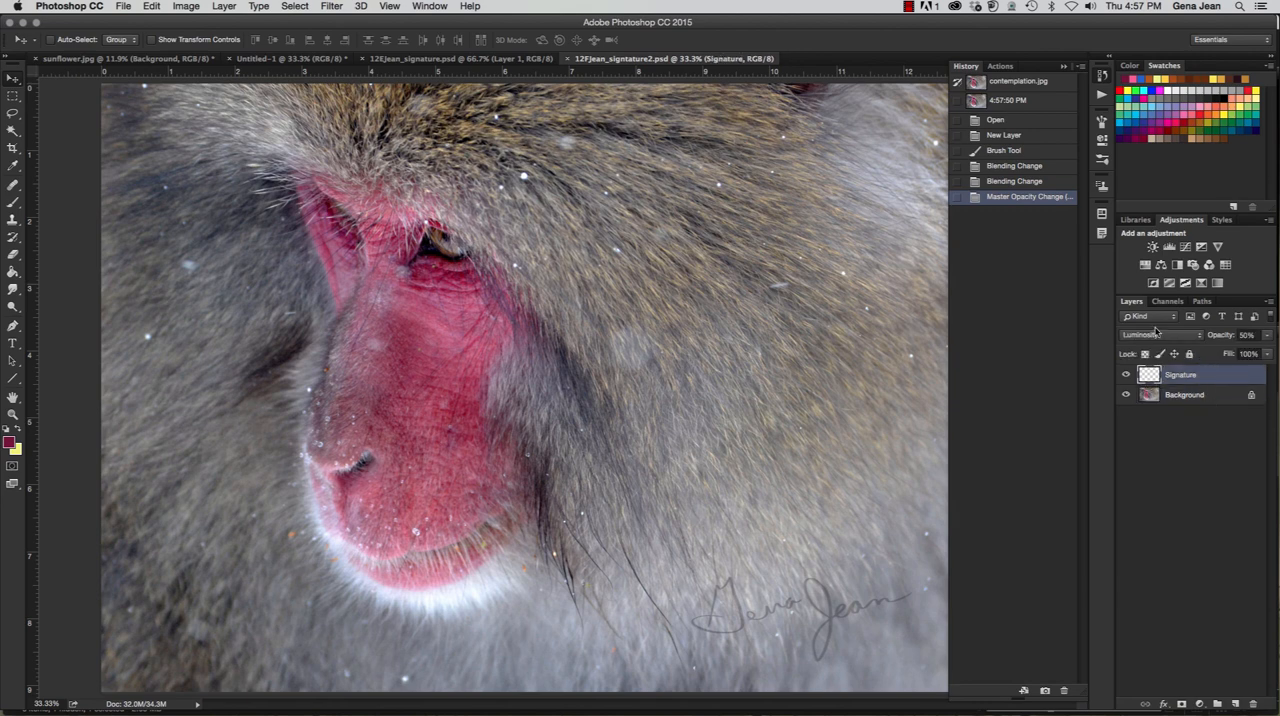